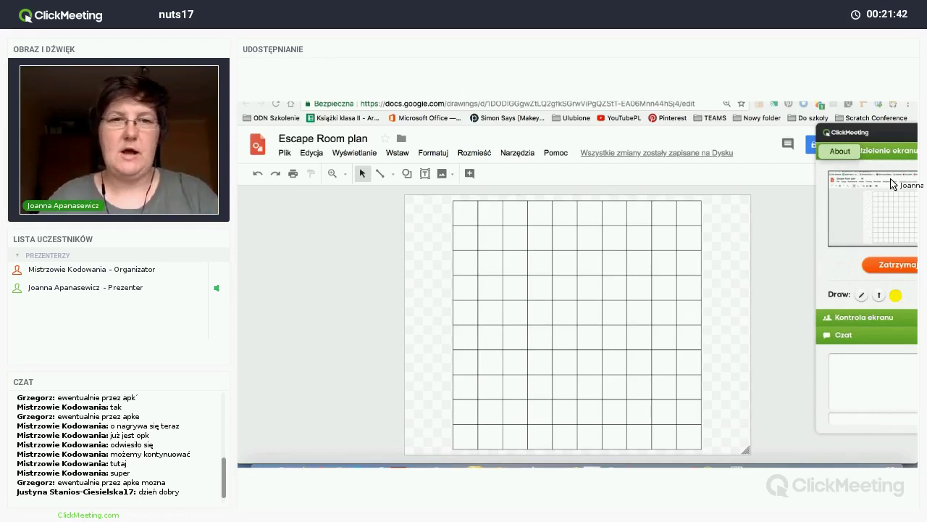
Draw a small square inside the grid's top-left cell and fill it with bright green.
click(407, 173)
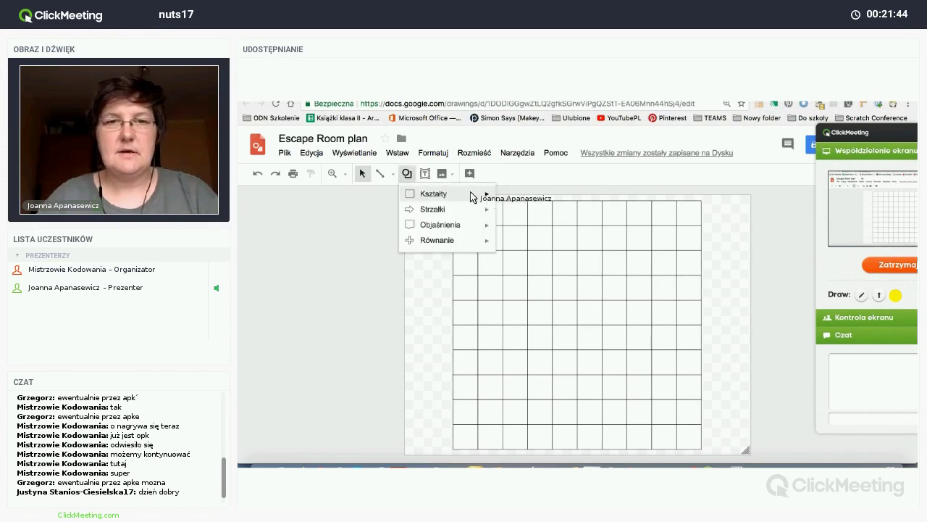
mouse_move(487, 194)
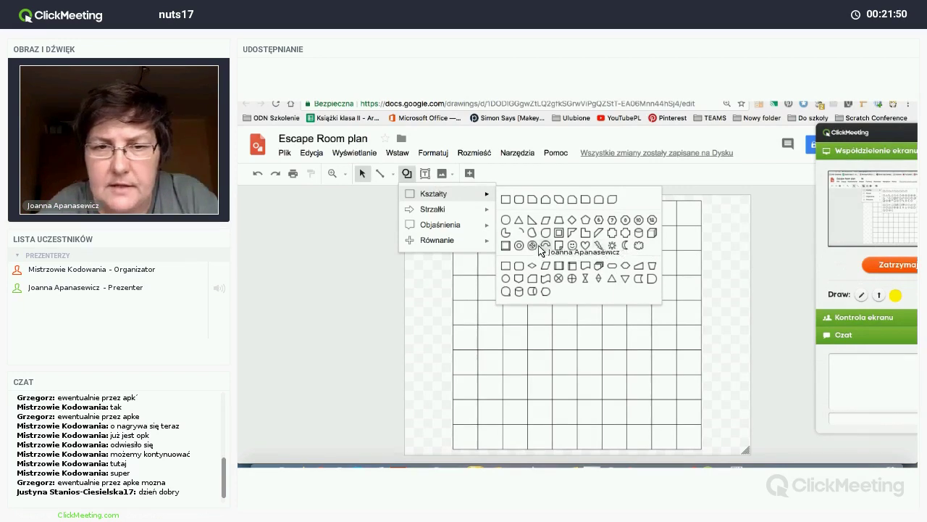
click(505, 200)
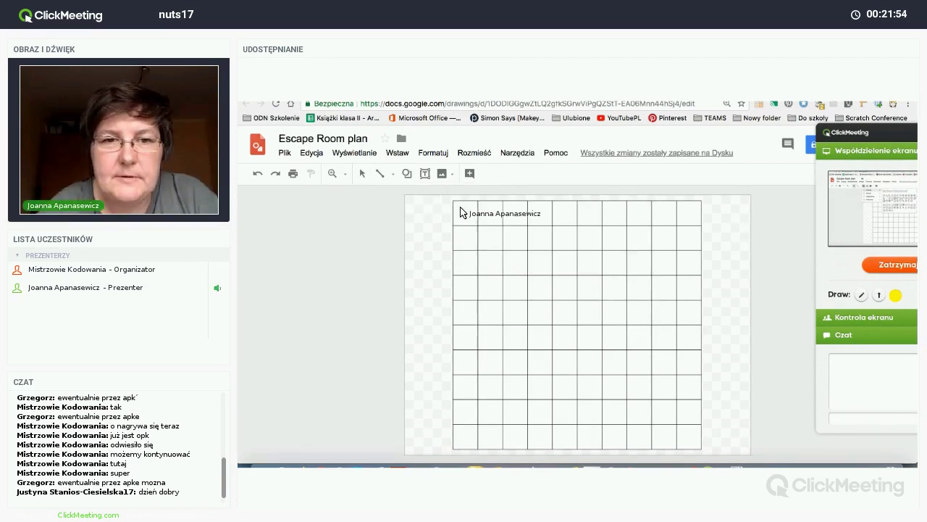
drag(457, 204, 473, 220)
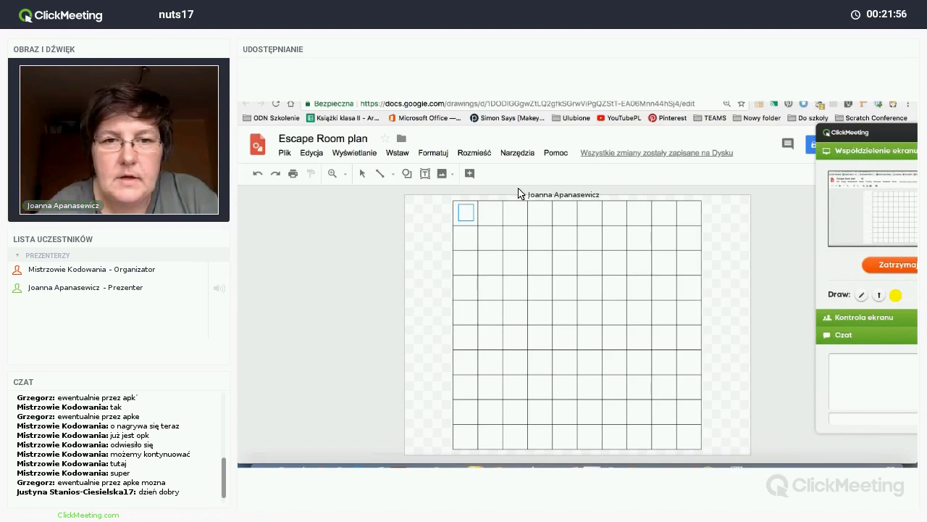
click(469, 173)
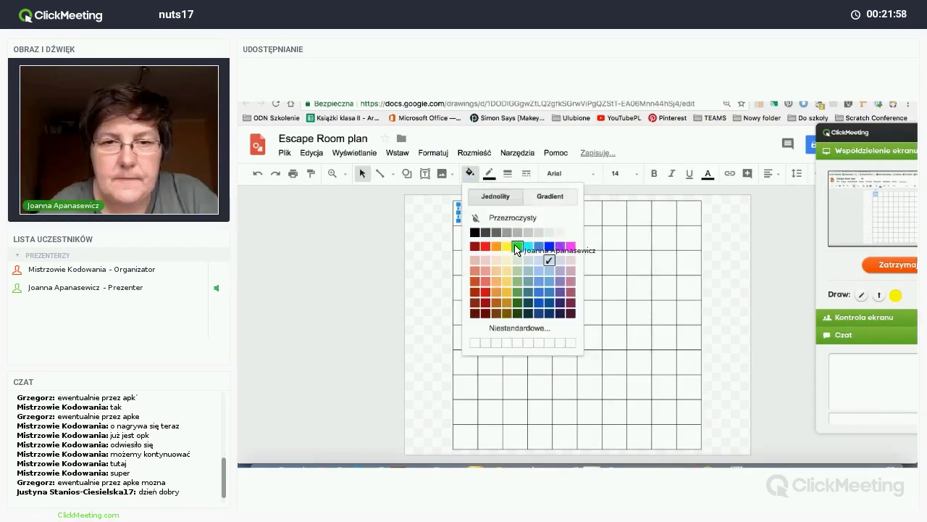
click(517, 247)
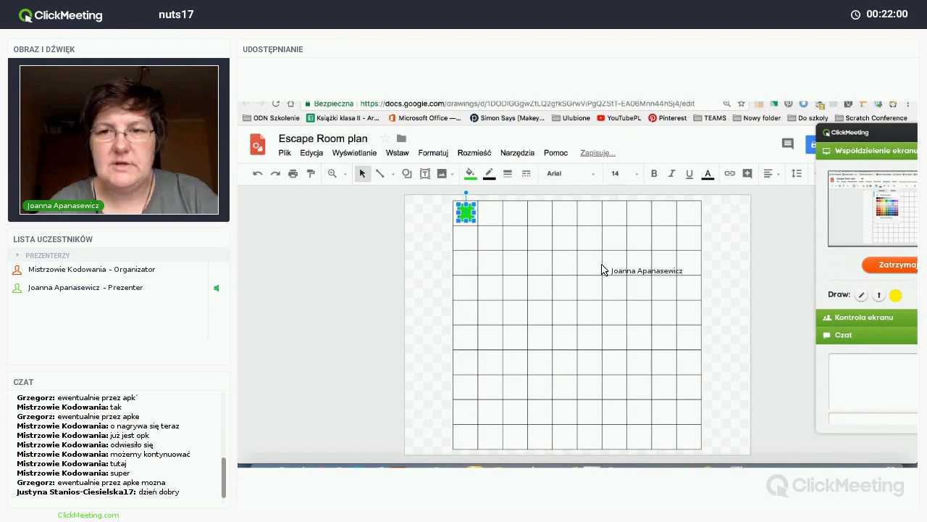
Duplicate the green square and place the copy in the grid's bottom-right cell.
drag(467, 217, 473, 227)
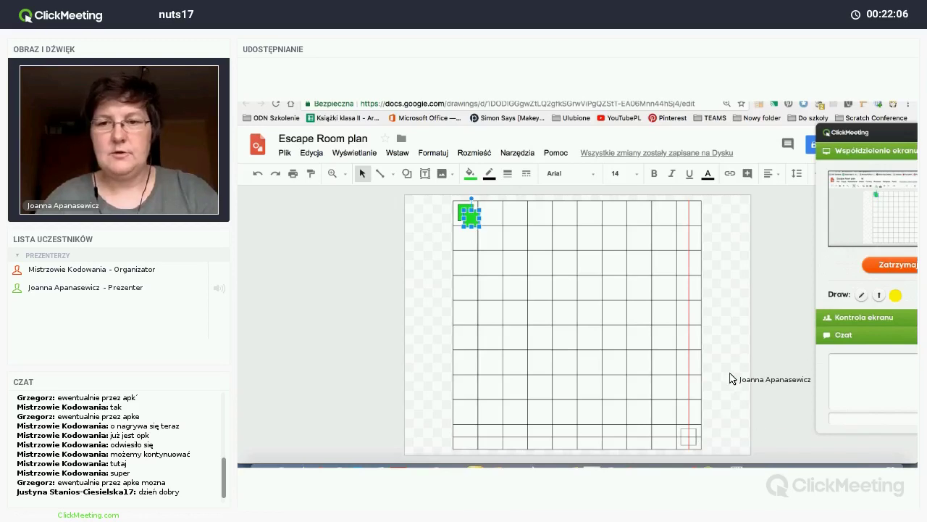
drag(730, 379, 722, 348)
key(Escape)
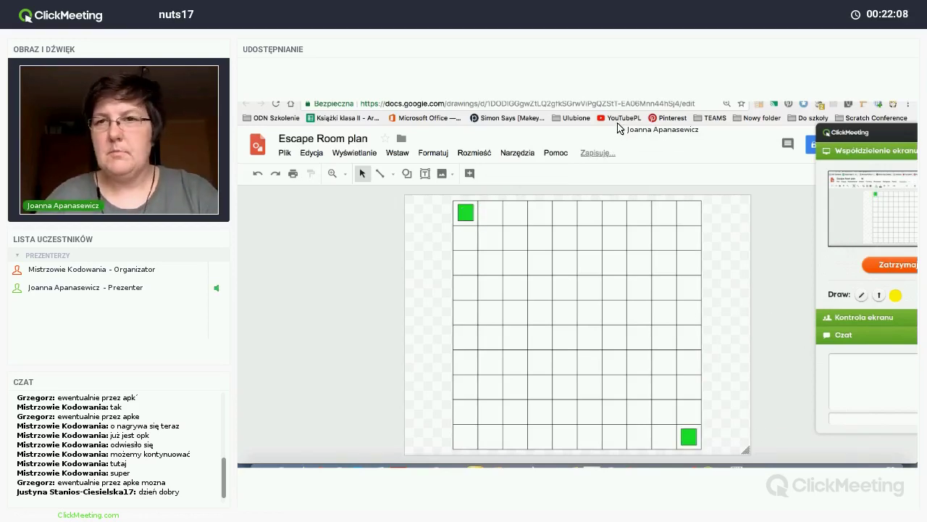
Search Google in a new tab for "dash dot wonder magazine 2016" and show the image results.
click(660, 117)
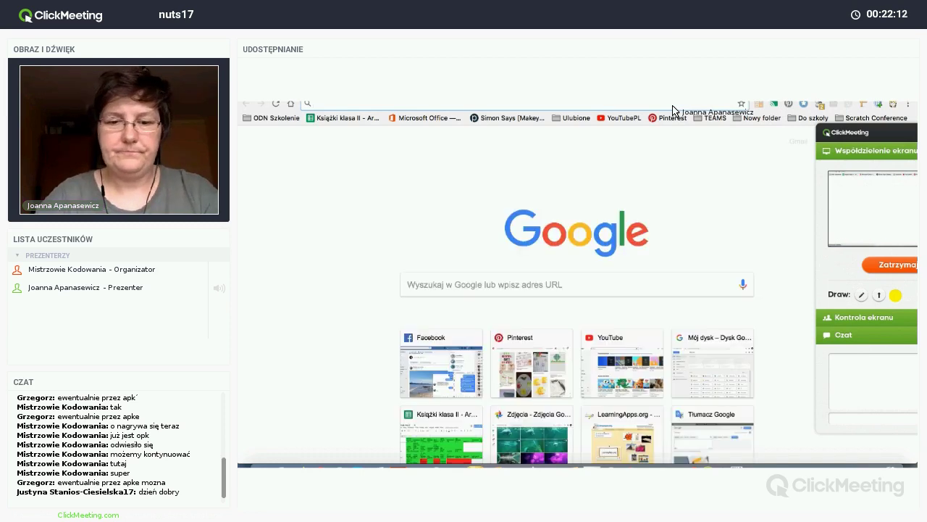
text(dash)
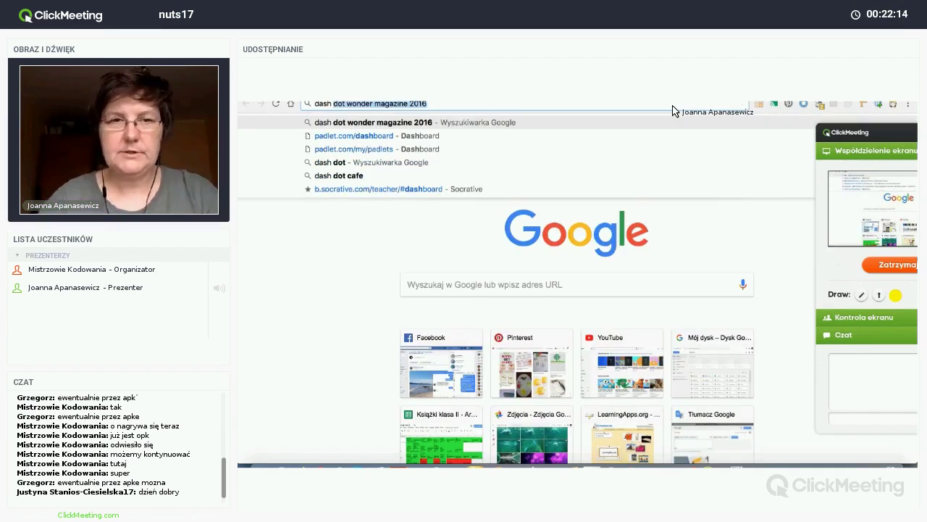
key(Return)
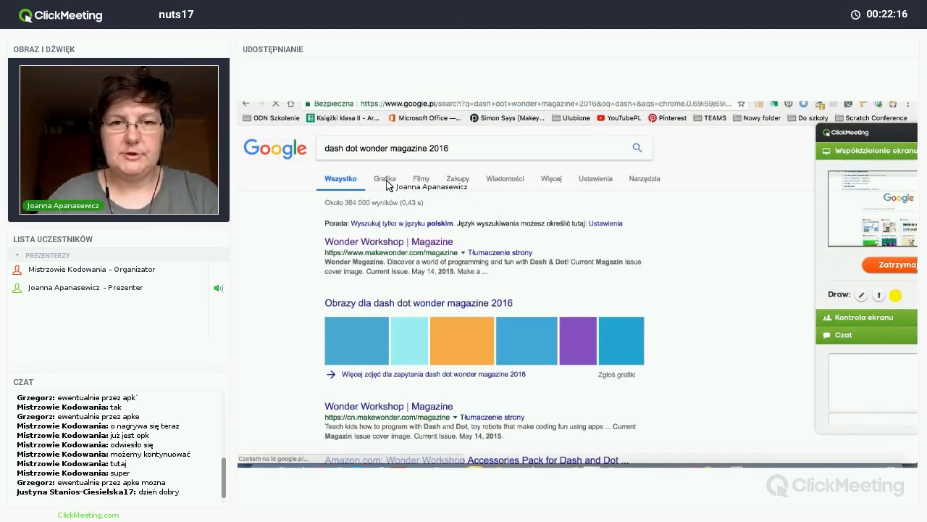
click(387, 181)
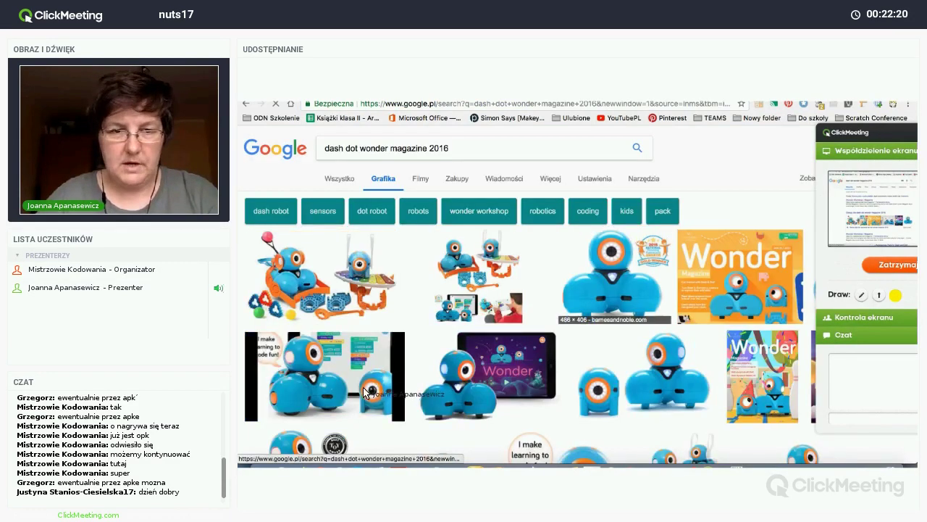
Open the preview of the Wonder Workshop Dash Robot picture from barnesandnoble.com and copy the image.
scroll(425, 310, down, 3)
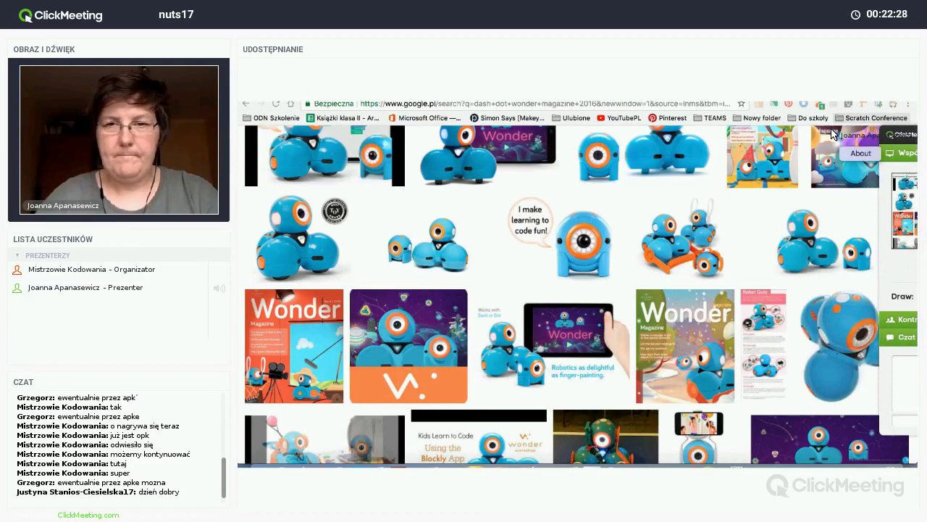
scroll(541, 272, up, 3)
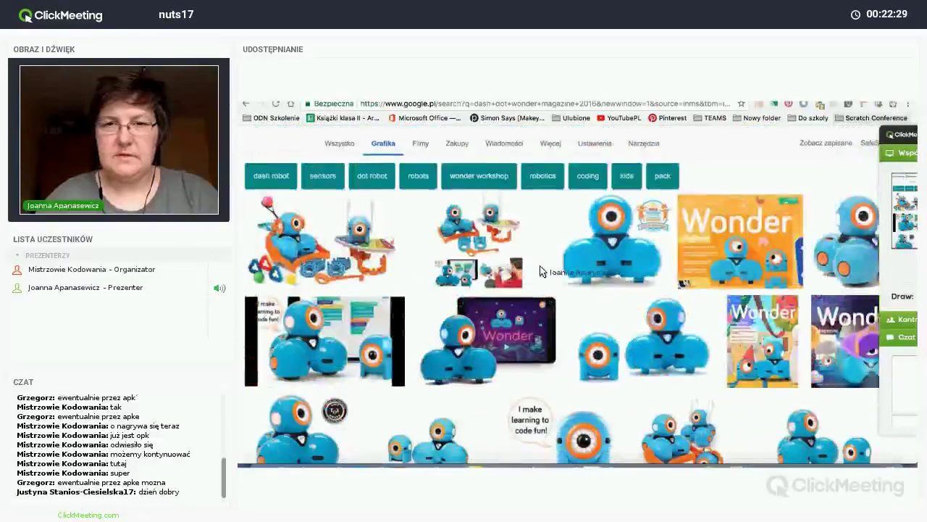
mouse_move(600, 254)
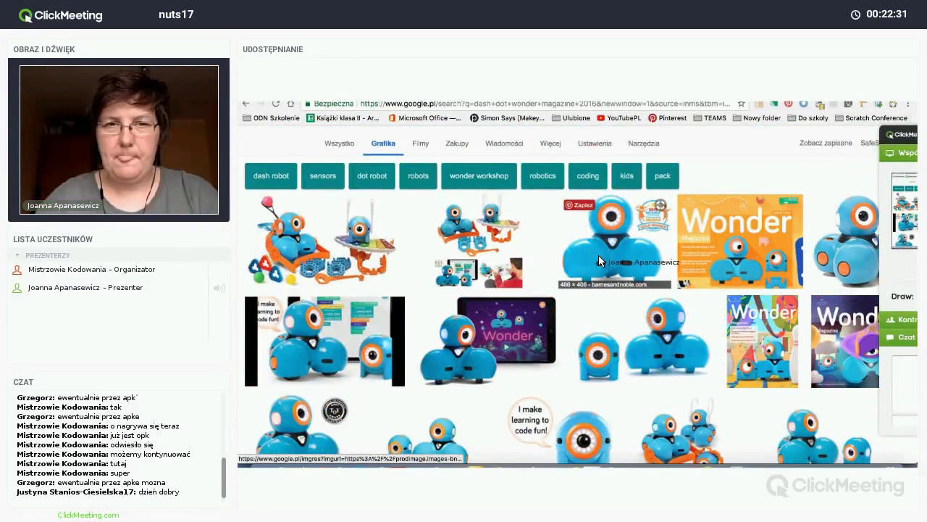
click(433, 337)
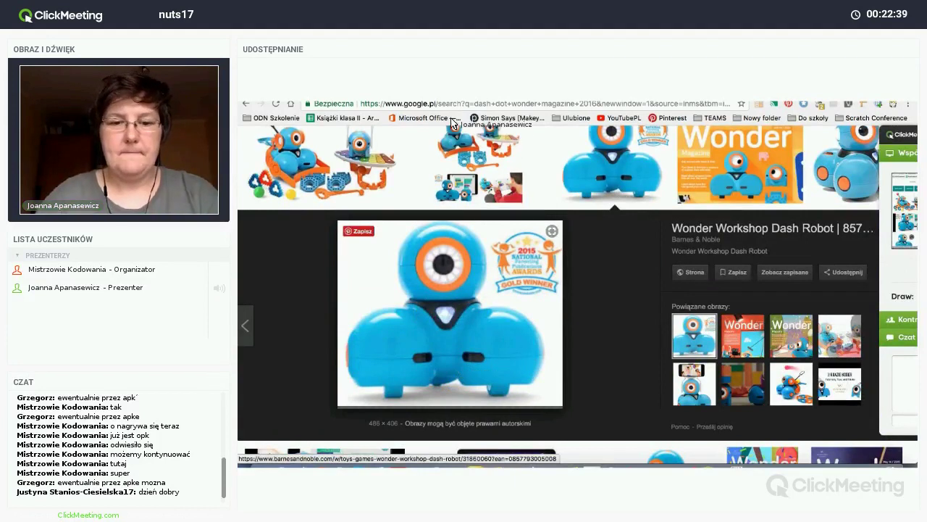
right_click(423, 268)
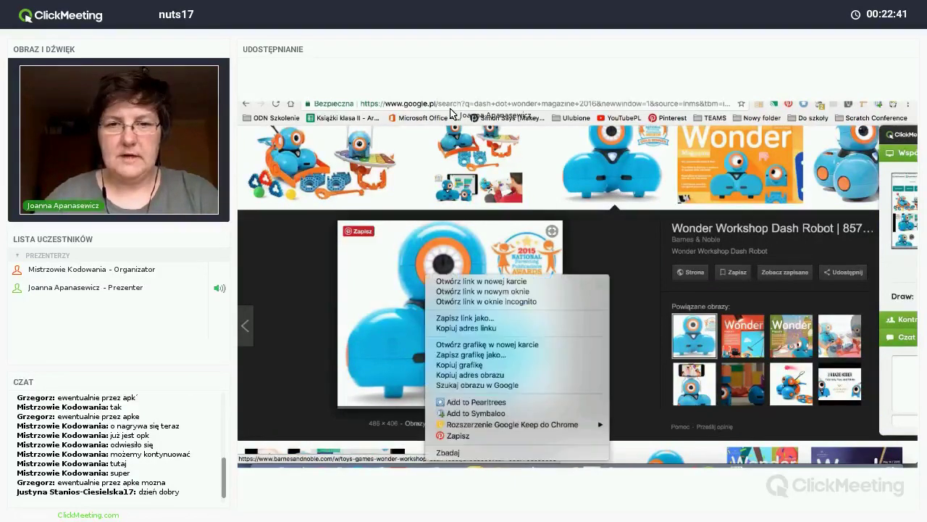
click(507, 376)
Return to the Escape Room plan drawing, paste the robot picture, and place one copy on each green square.
key(alt+Tab)
key(ctrl+v)
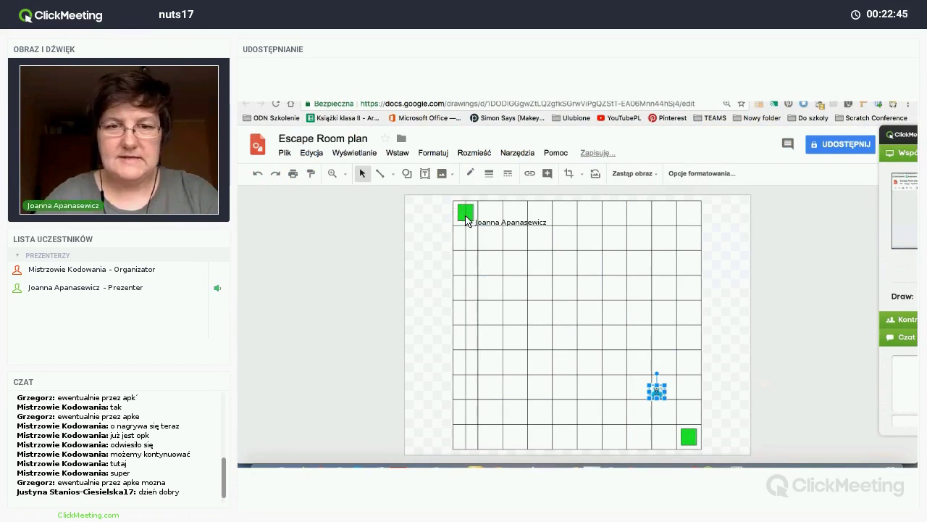
drag(656, 392, 470, 224)
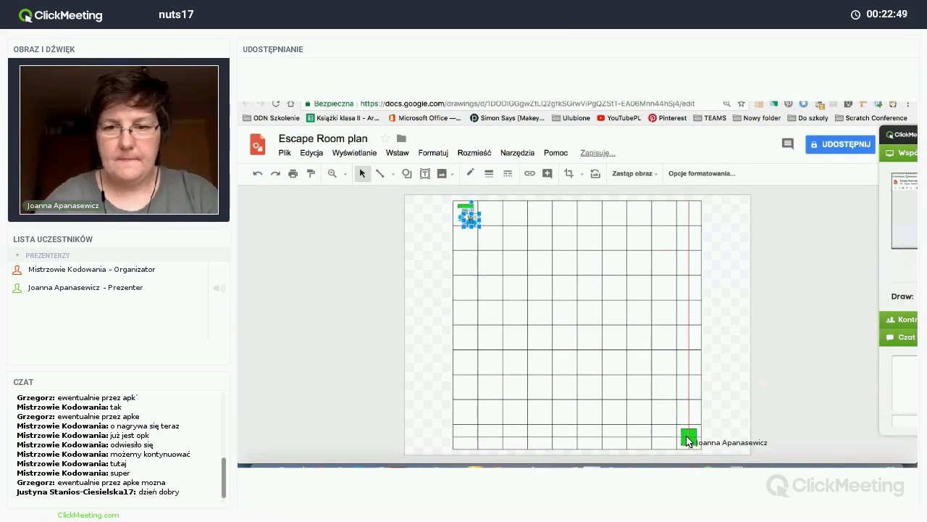
key(ctrl+v)
click(721, 437)
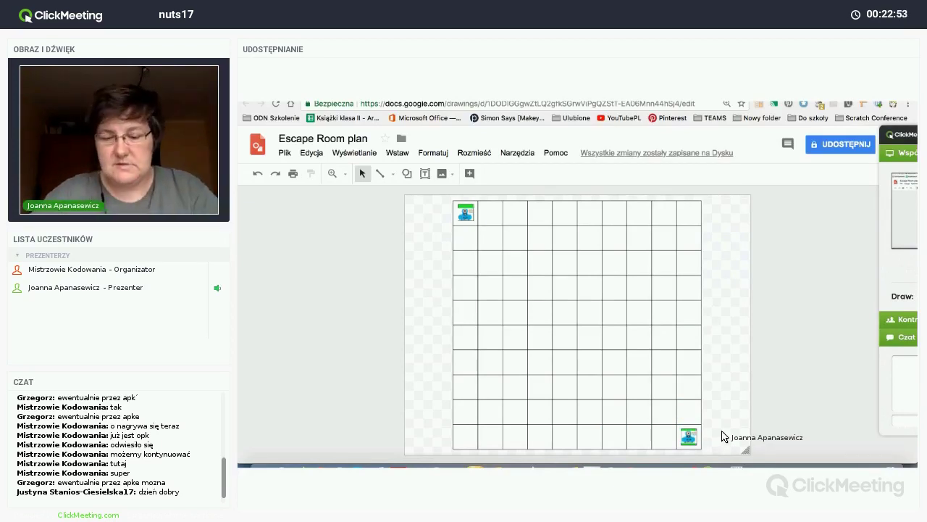
Adjust the robot picture's position so it sits centred on the green square in the top-left cell.
click(465, 221)
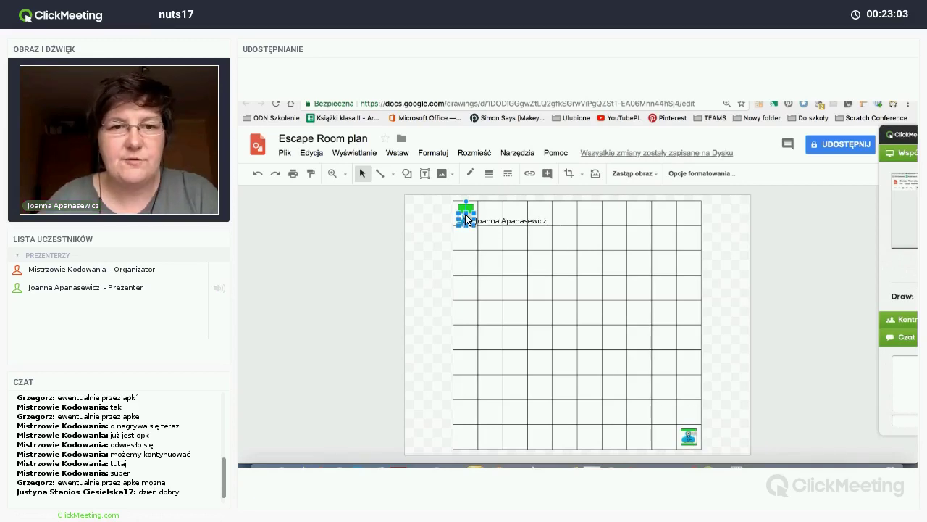
drag(466, 219, 467, 221)
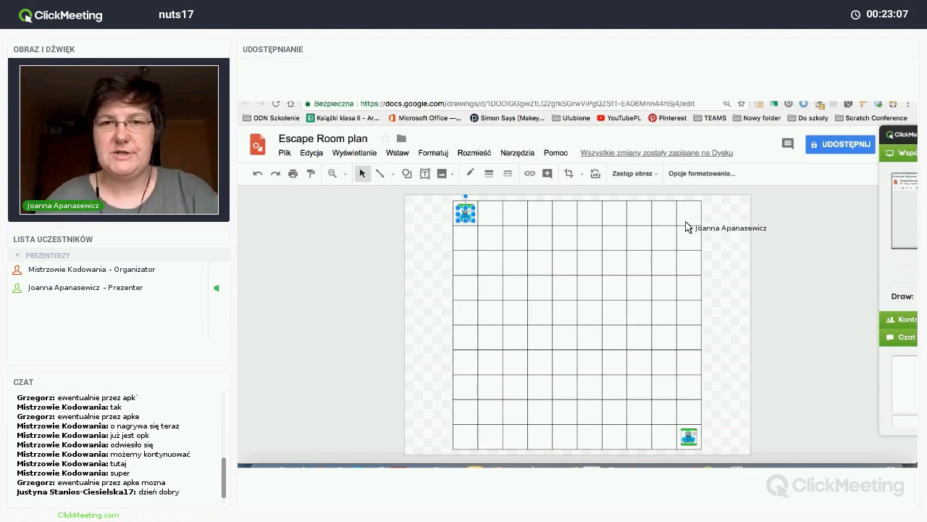
click(740, 250)
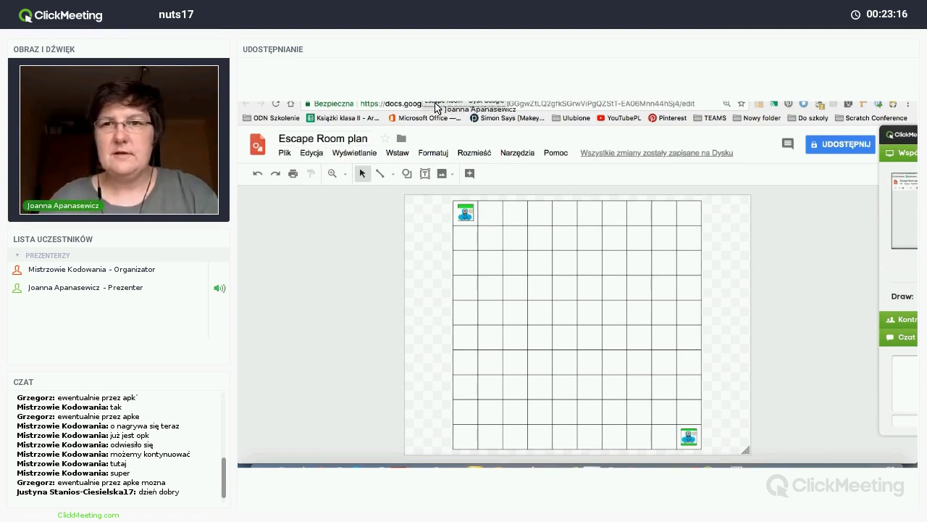
Switch to the Escape Room folder in Google Drive and create a new blank Google Drawing there.
click(436, 106)
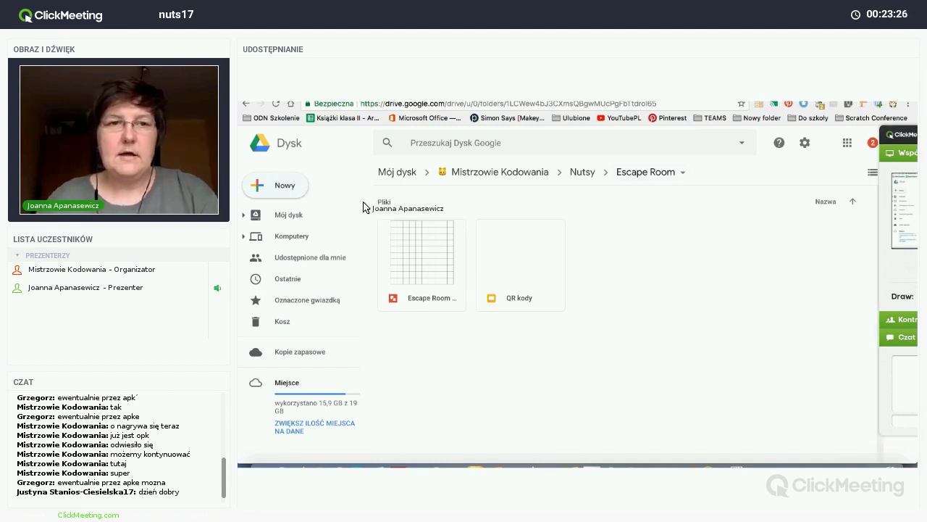
click(282, 186)
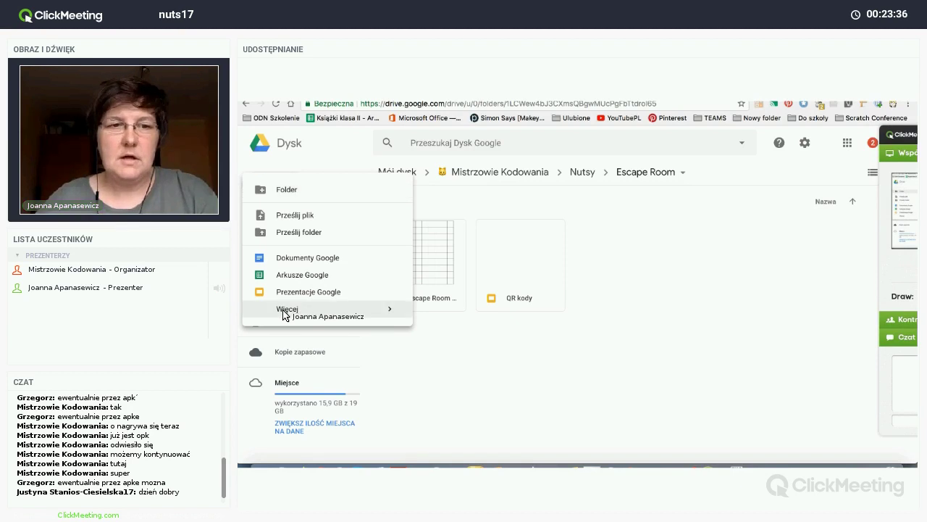
mouse_move(305, 316)
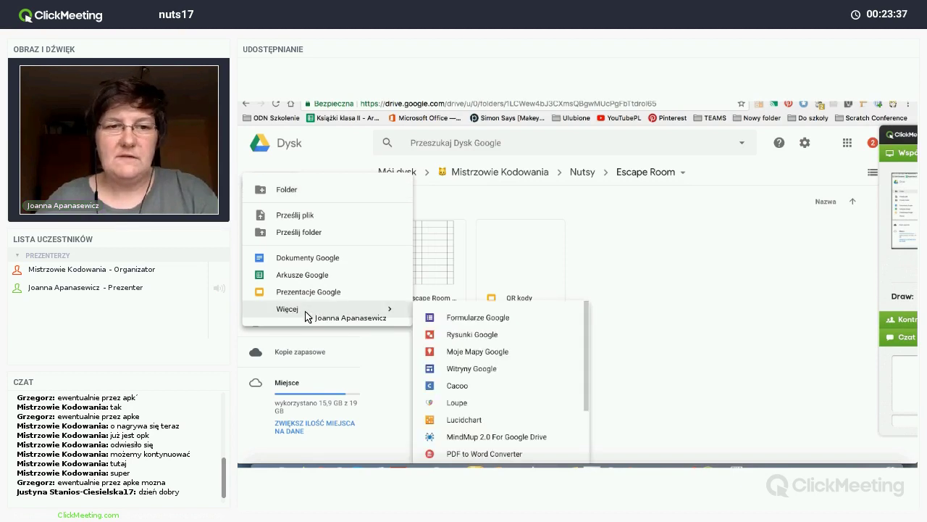
click(461, 334)
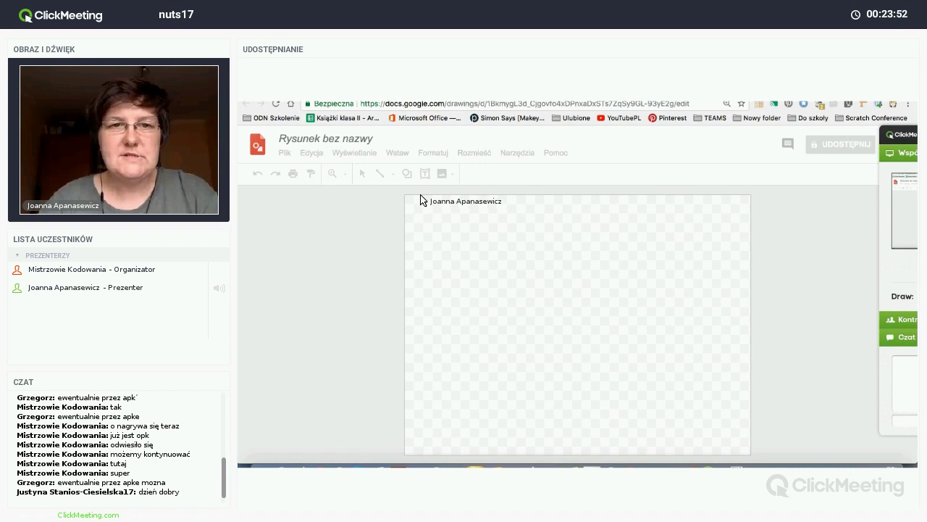
click(583, 369)
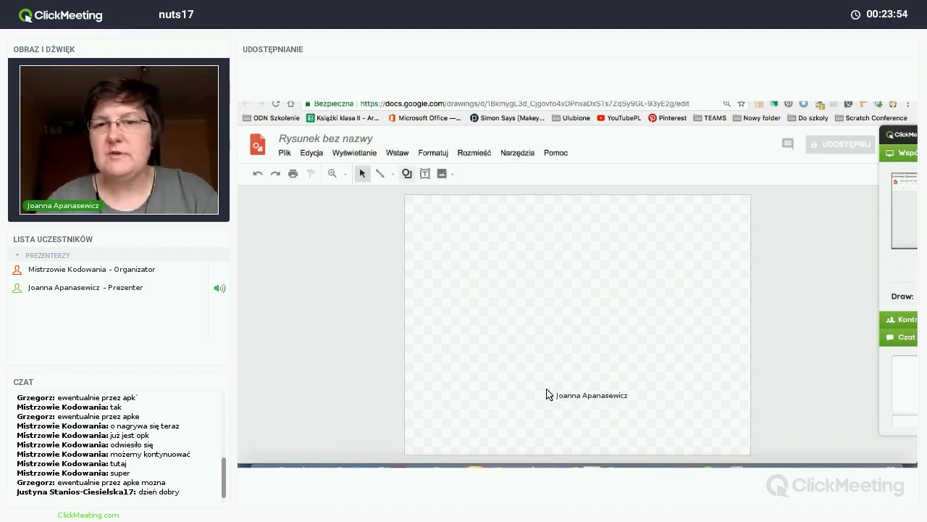
Draw a small square near the canvas's upper-left corner and place a duplicate flush against its right side.
click(406, 174)
mouse_move(505, 203)
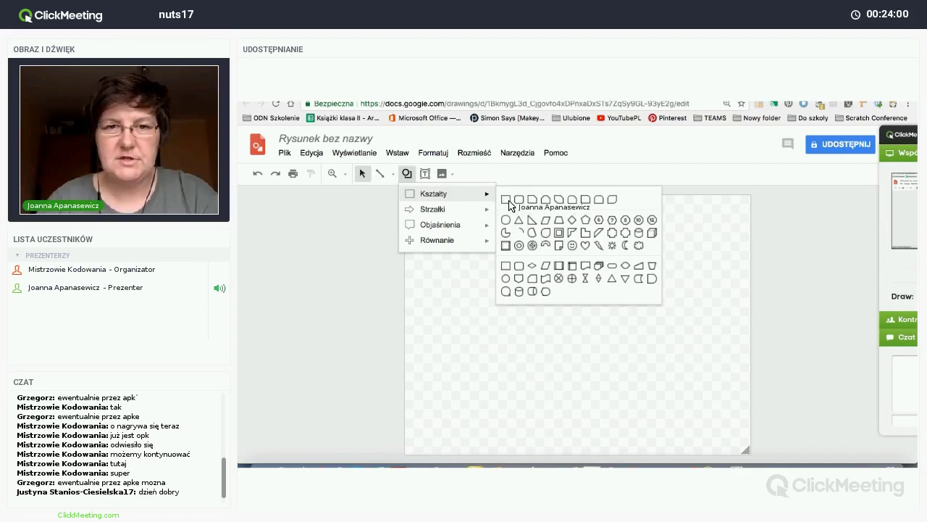
click(444, 214)
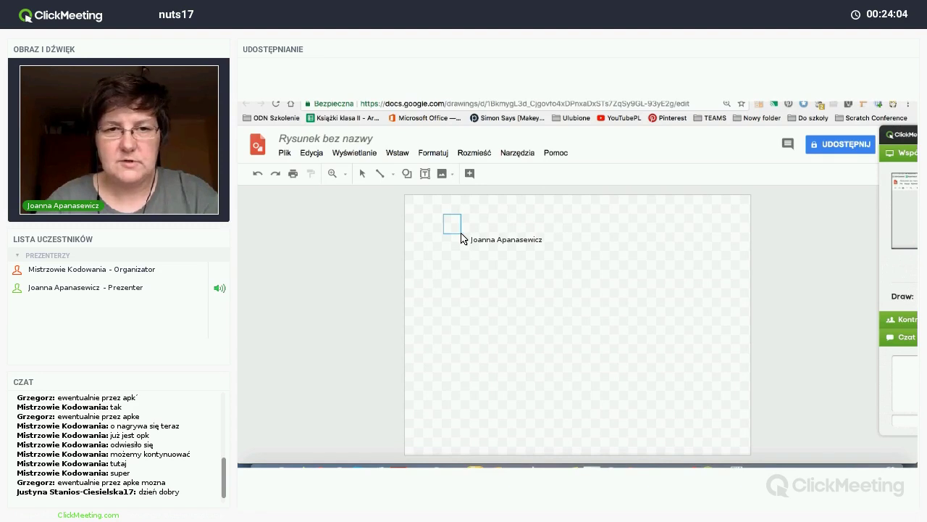
drag(461, 233, 461, 234)
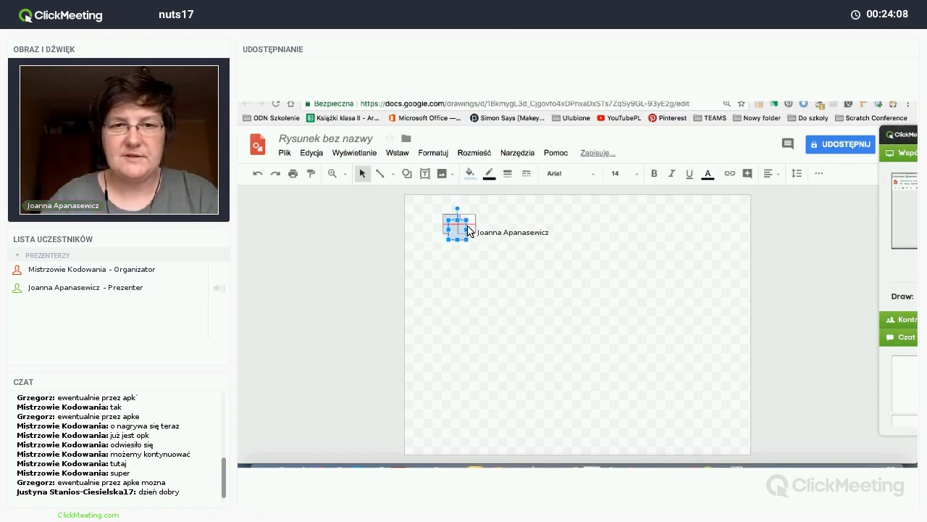
drag(460, 231, 459, 227)
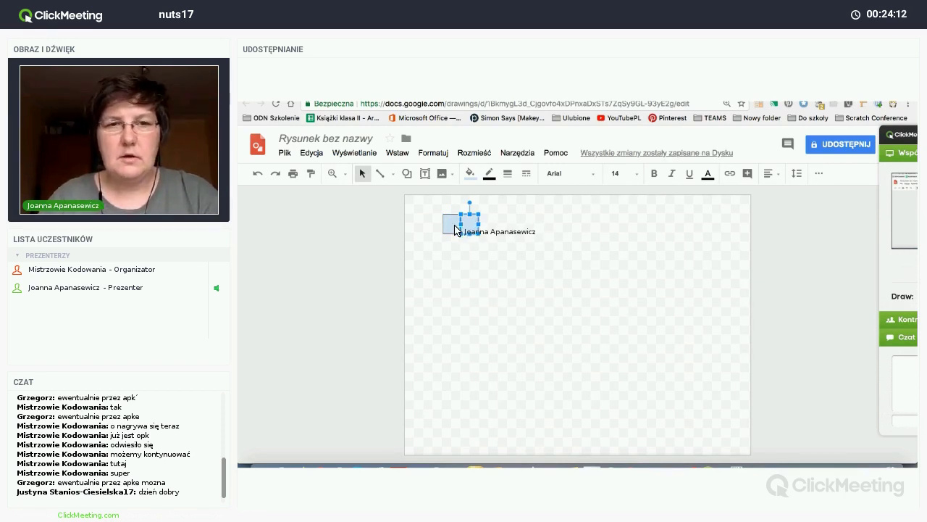
Make the fill of both squares transparent, and place a duplicate of the pair flush against their right side.
drag(455, 229, 456, 229)
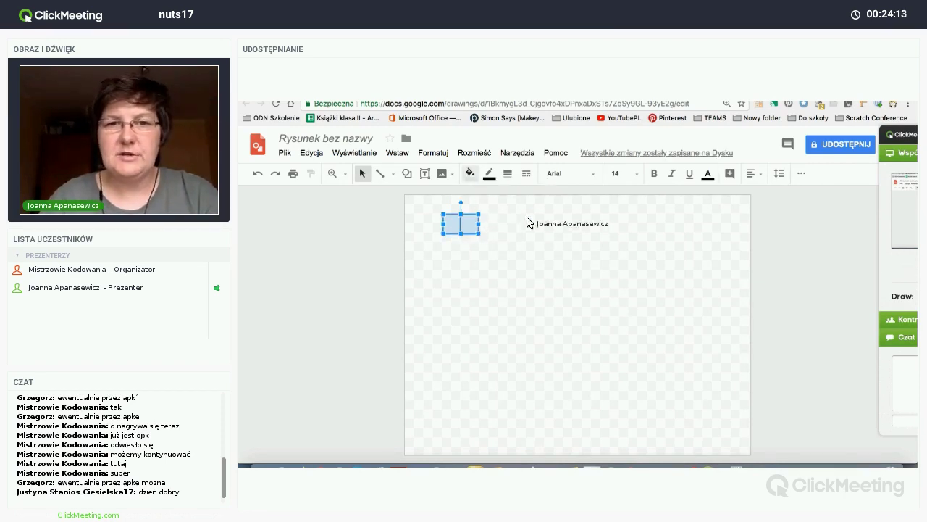
click(470, 173)
click(509, 215)
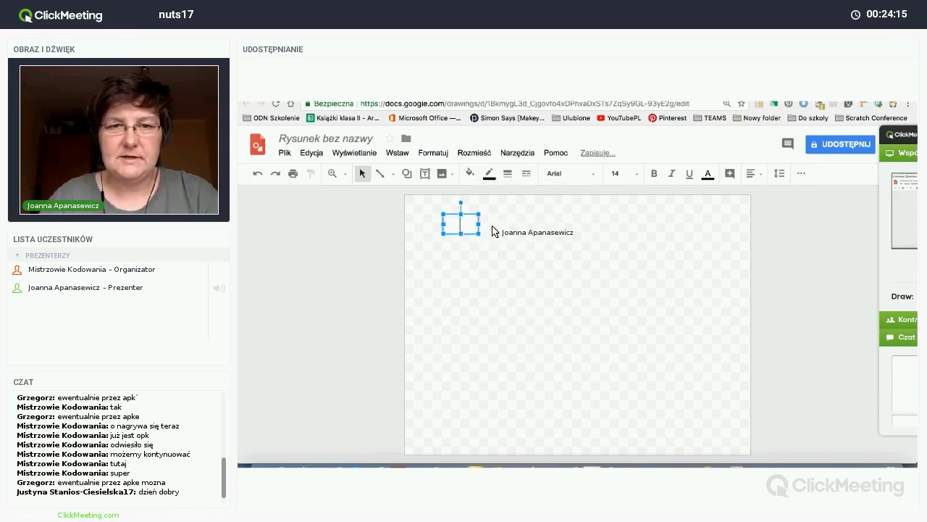
drag(468, 229, 532, 219)
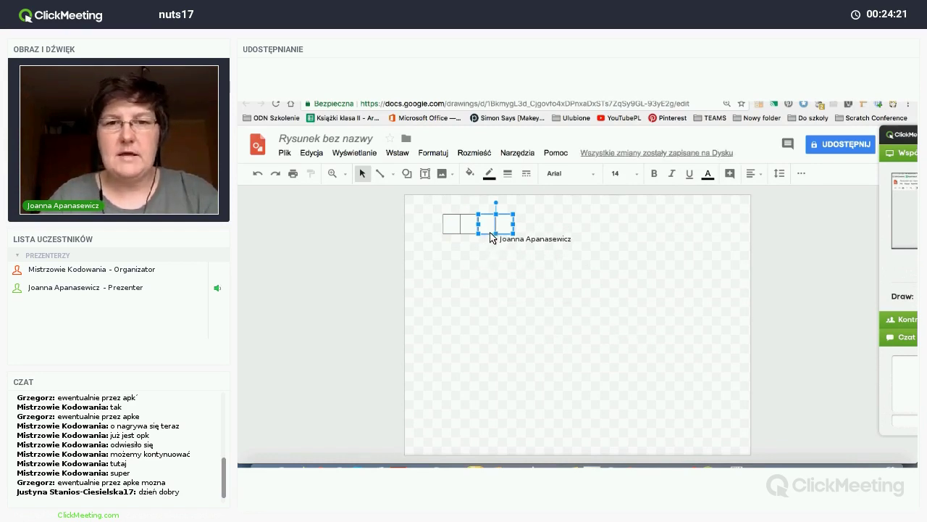
Extend the row to ten squares by duplicating the pair, and stack duplicates of the full row beneath it into nine rows.
drag(493, 231, 521, 227)
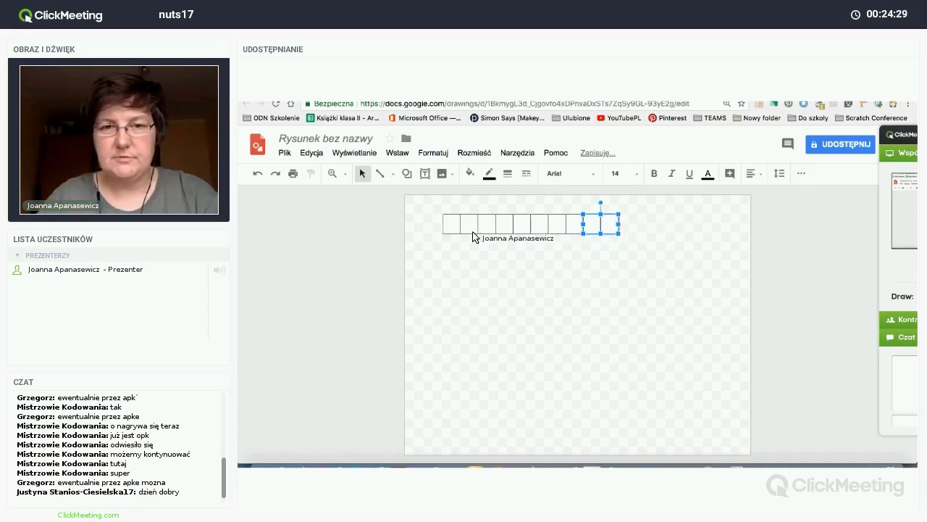
shift+click(448, 232)
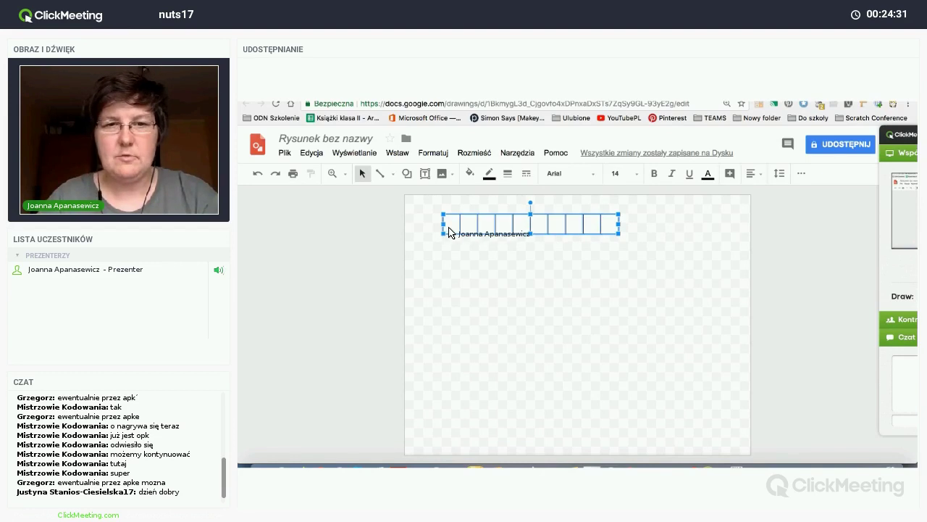
drag(450, 234, 430, 383)
Duplicate the grid's bottom row and place the copy flush beneath it as the tenth row.
key(ctrl+a)
click(616, 398)
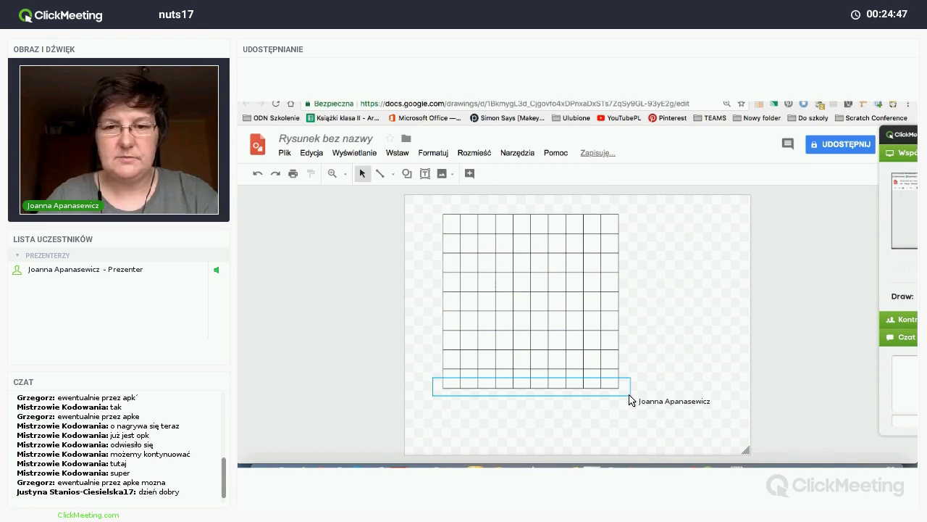
click(630, 398)
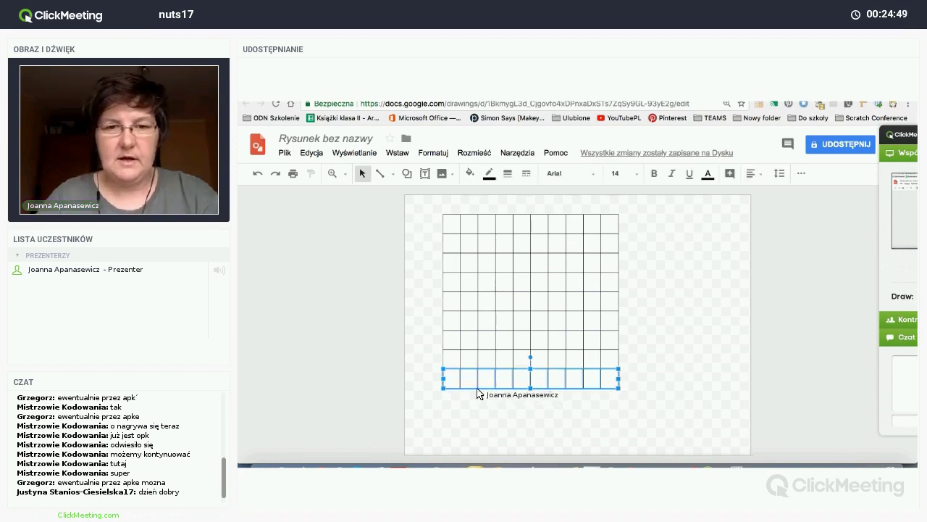
key(Right)
key(Down)
key(Left)
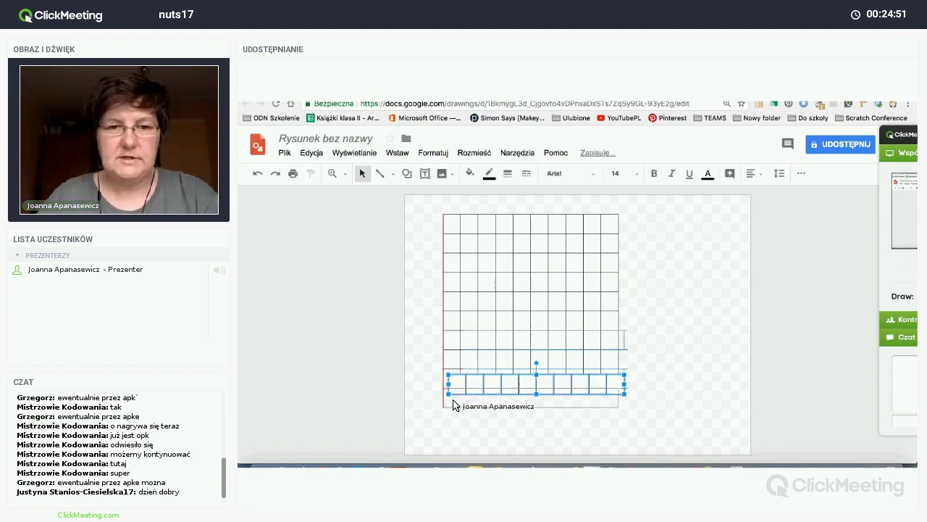
key(Down)
key(Down)
click(679, 334)
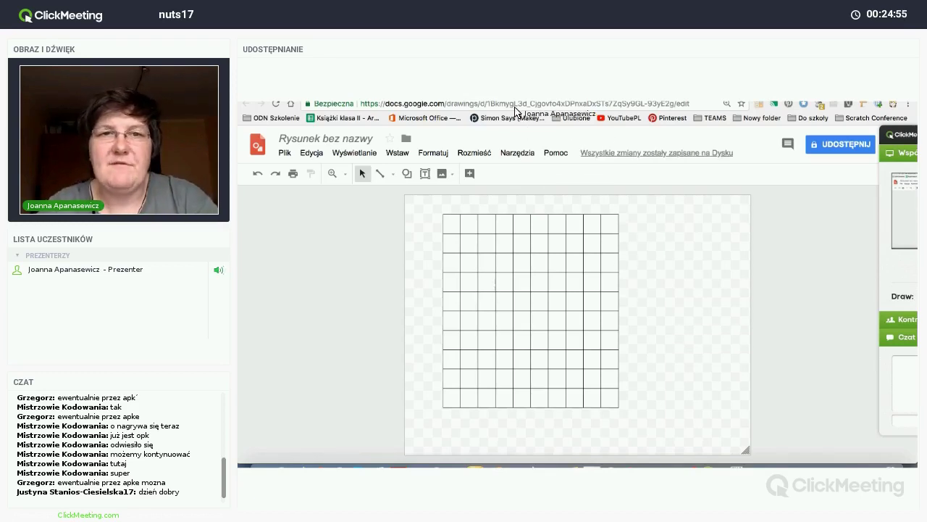
Close the unnamed drawing, return to the Escape Room plan and add a small rectangle labelled "kot" in the third row's fourth cell.
key(ctrl+w)
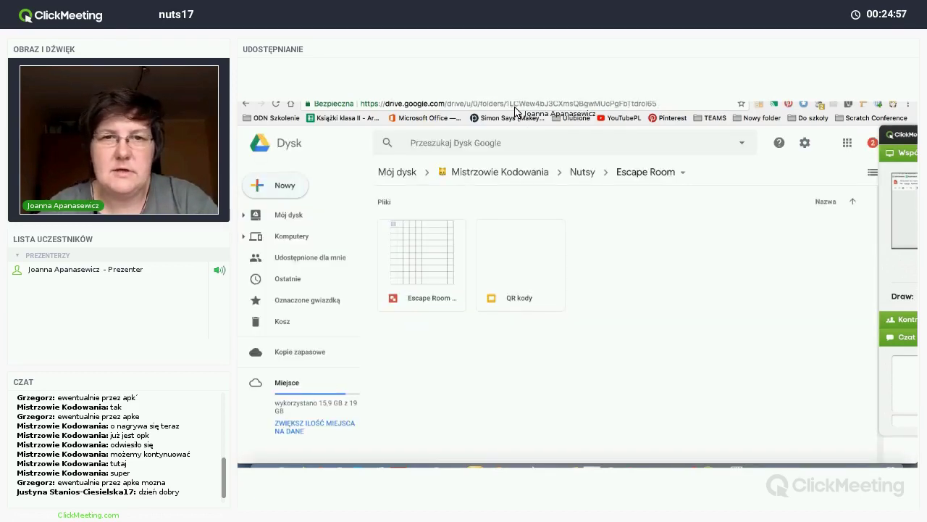
key(ctrl+Tab)
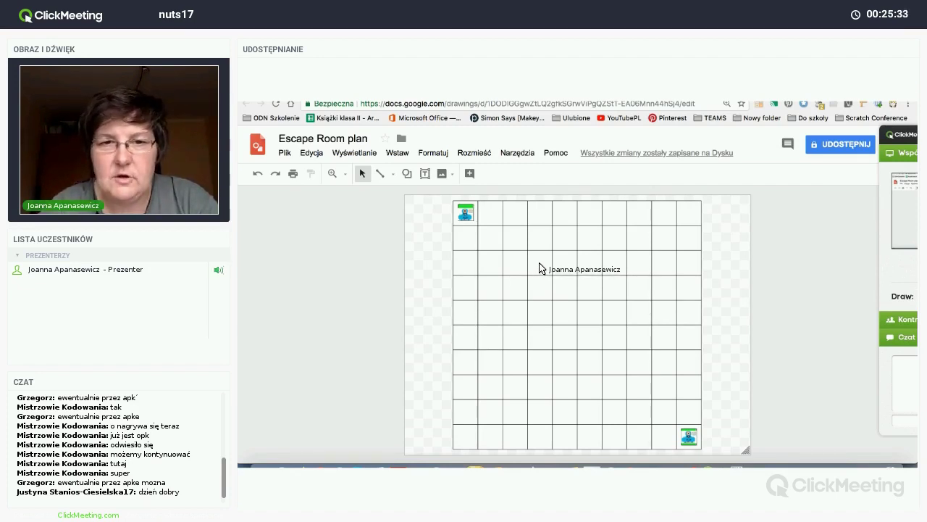
click(540, 266)
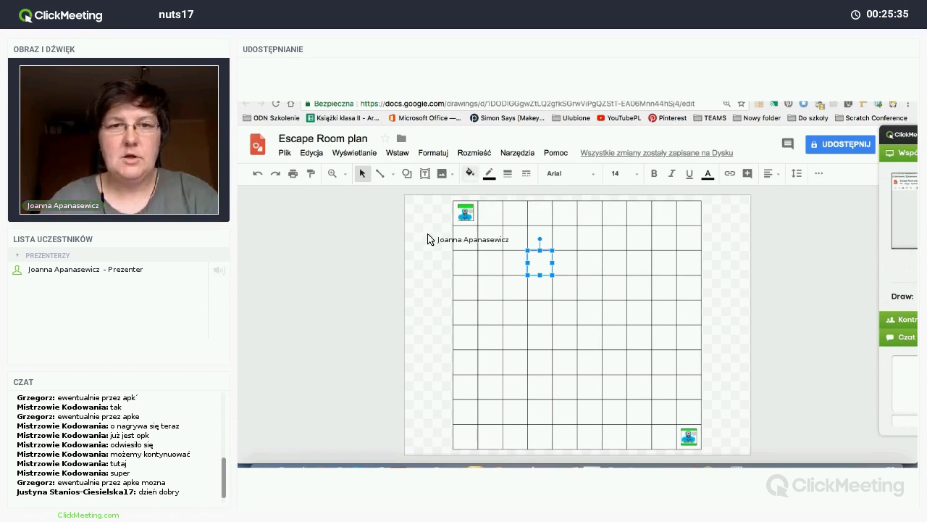
click(407, 174)
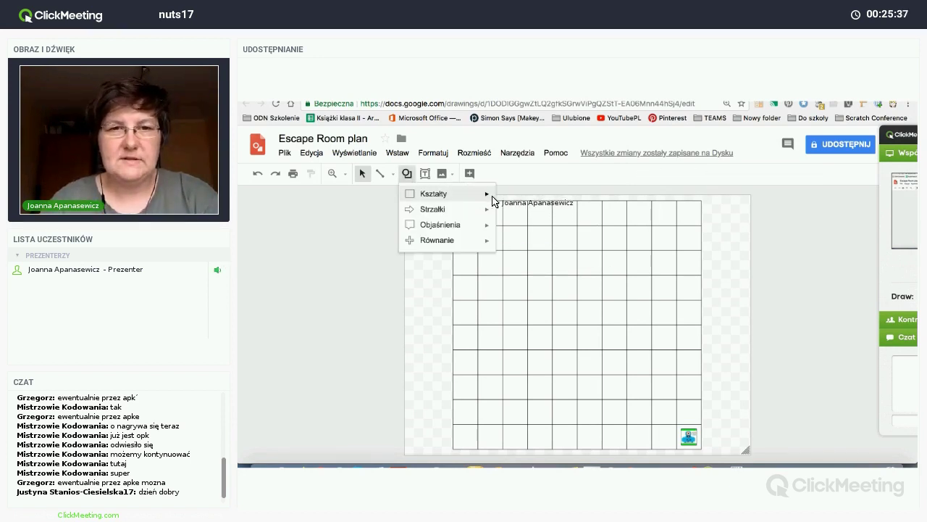
key(Escape)
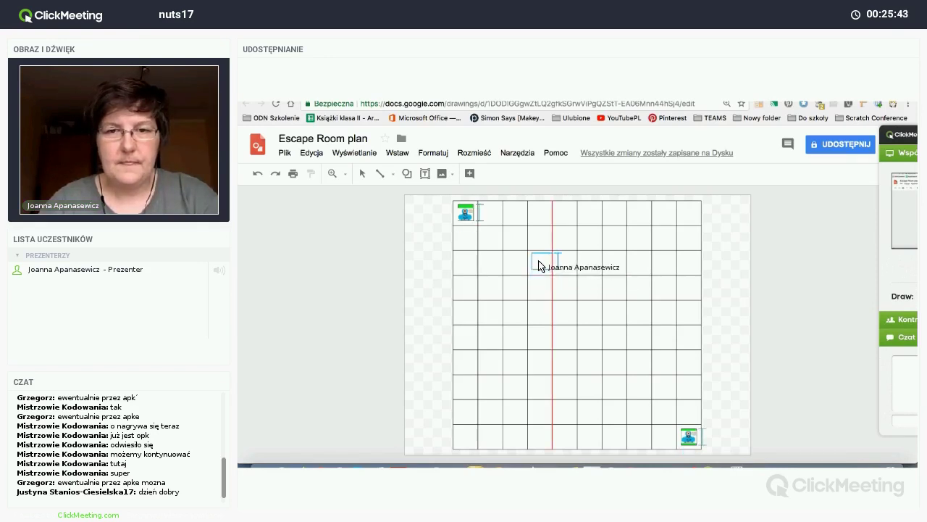
click(539, 266)
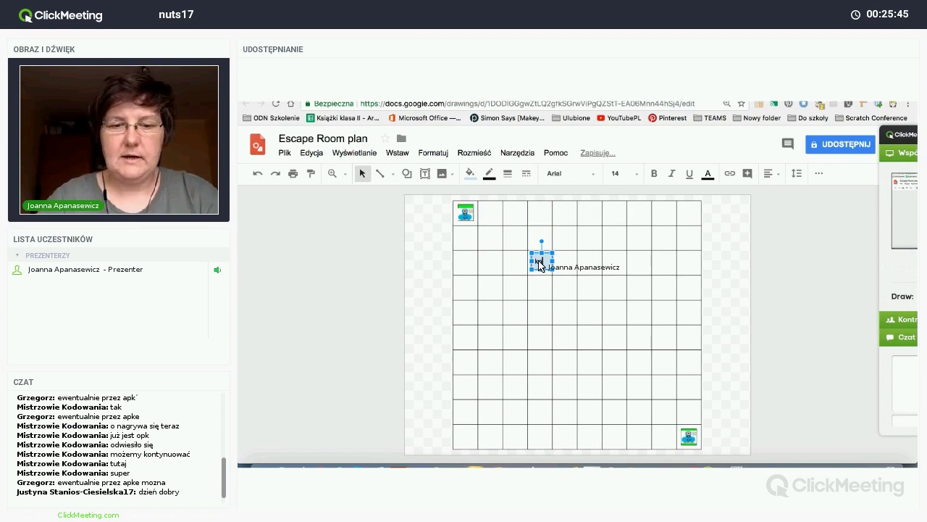
text(kol)
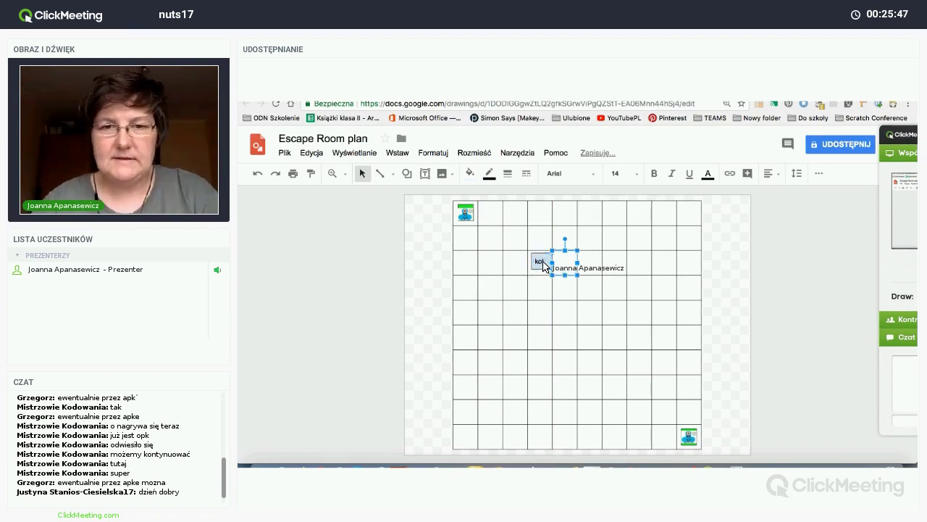
key(BackSpace)
text(t)
Centre the "kot" rectangle in its cell and place a duplicate in the seventh cell of the eighth row.
click(539, 270)
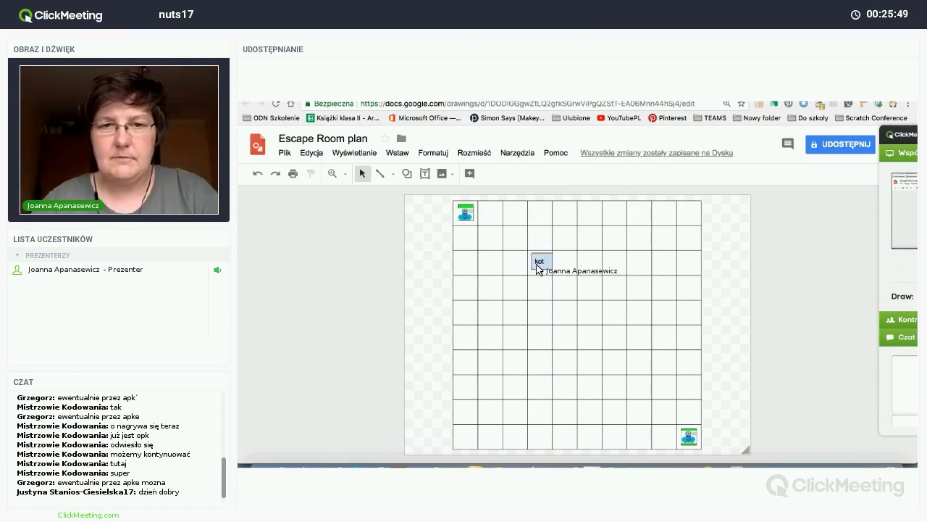
click(536, 270)
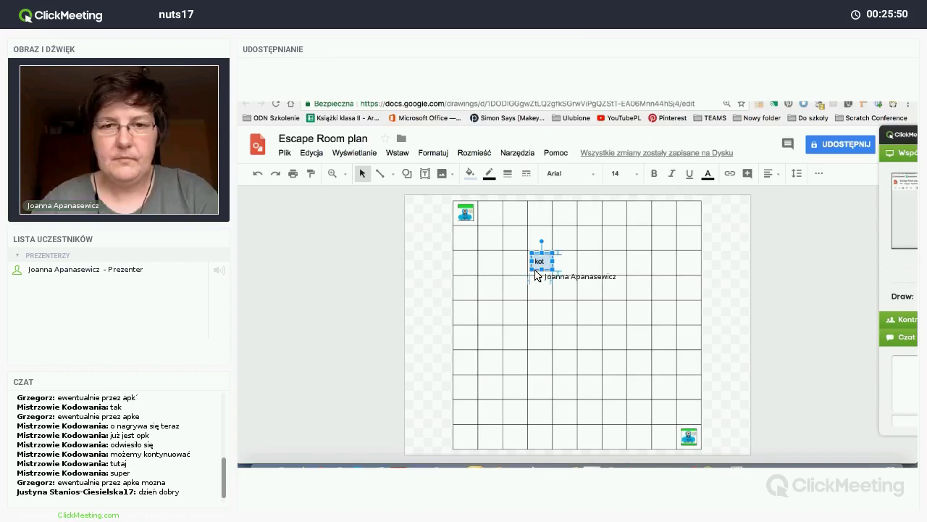
drag(647, 276, 714, 279)
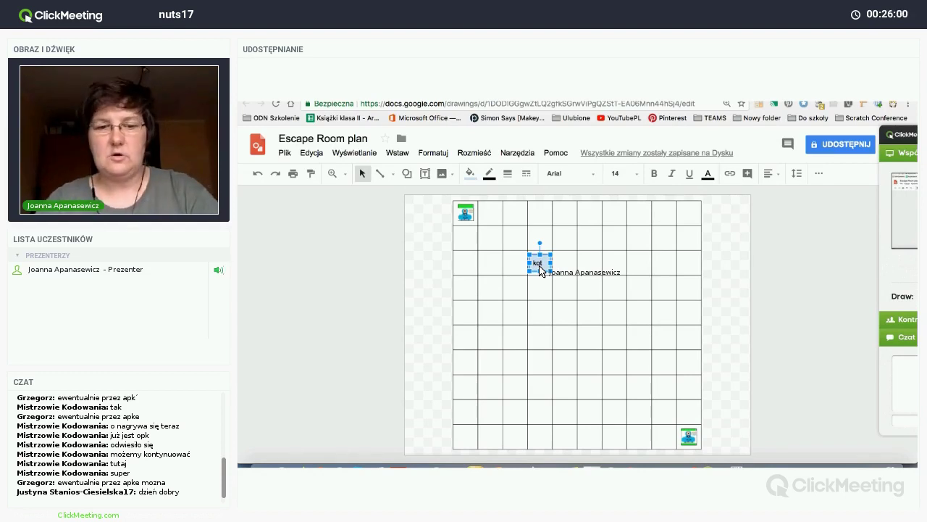
drag(539, 269, 545, 266)
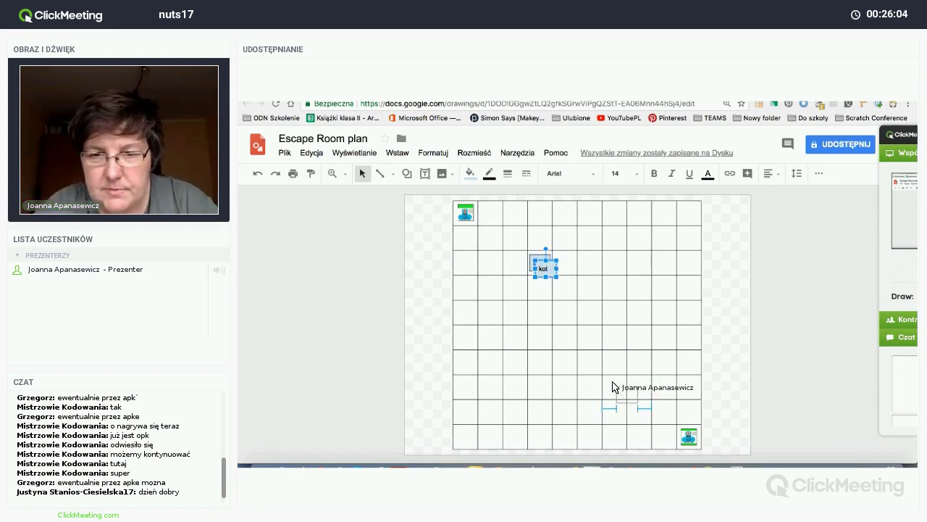
drag(610, 386, 613, 386)
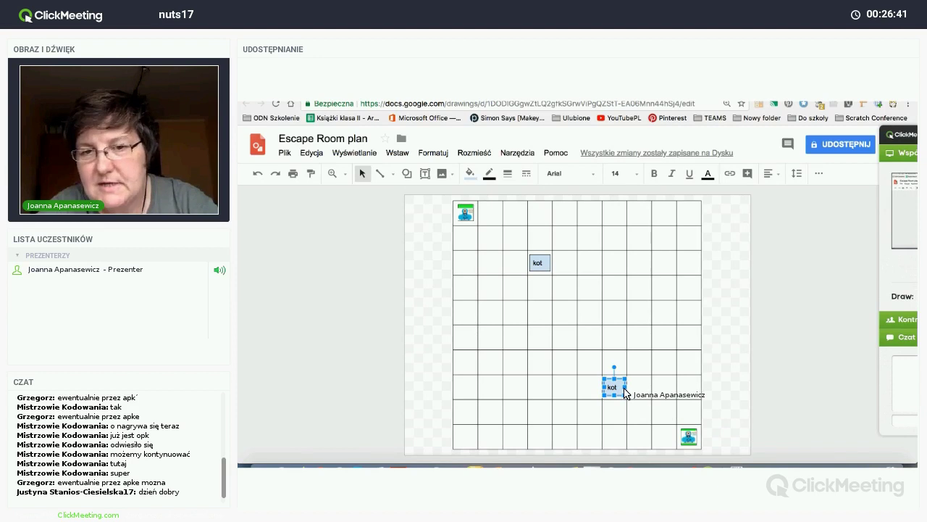
click(721, 388)
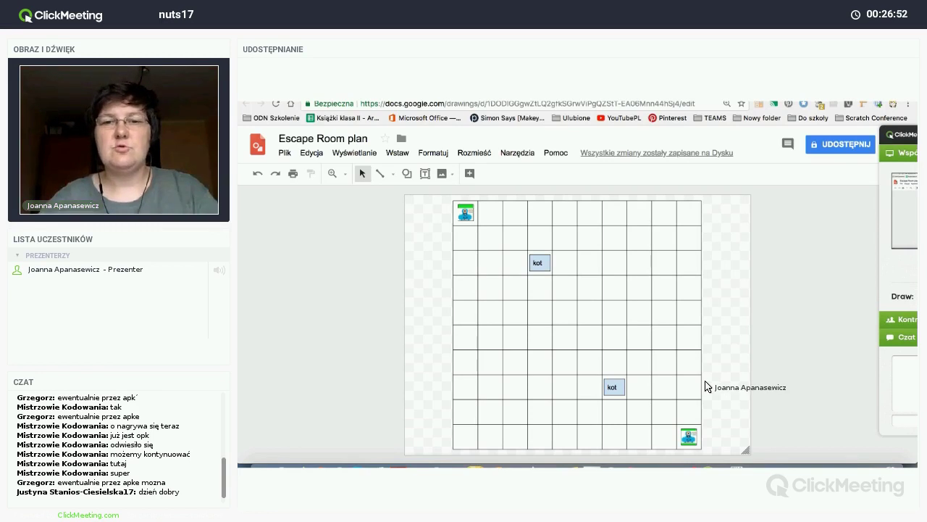
click(613, 387)
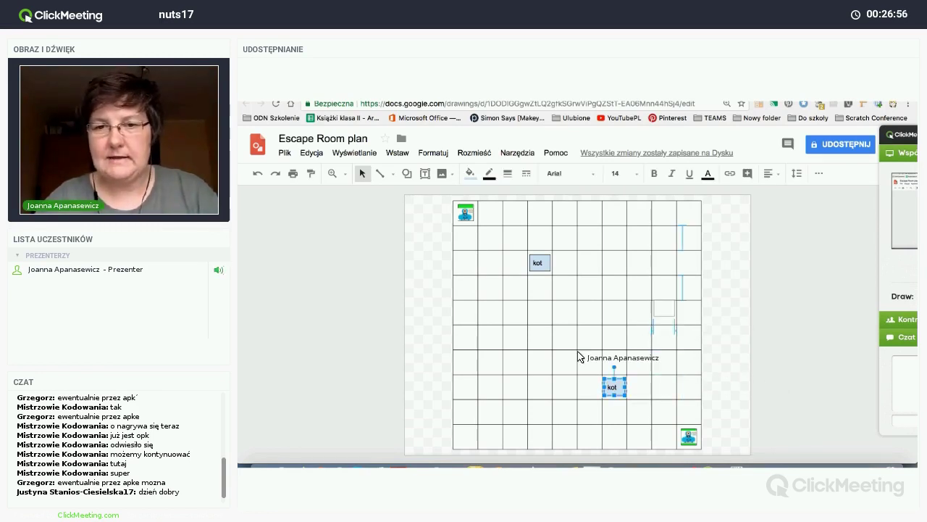
drag(565, 352, 620, 400)
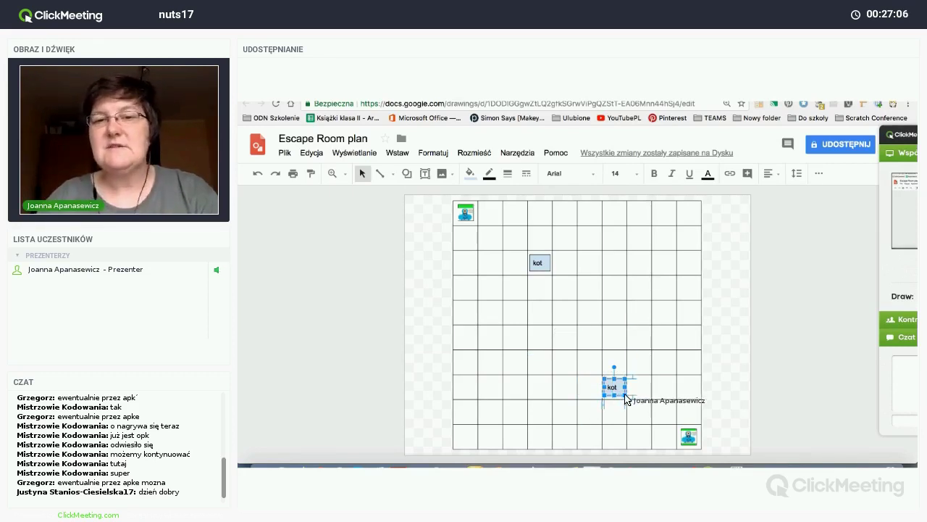
click(724, 393)
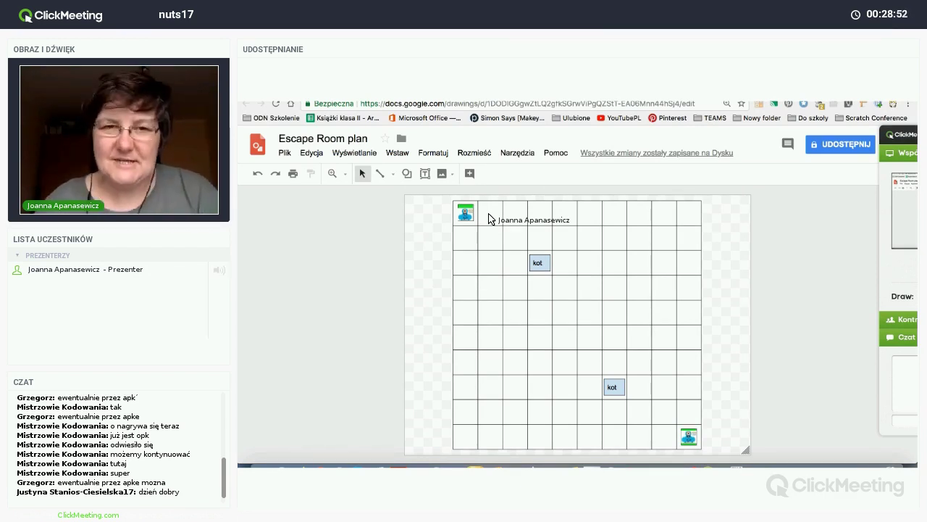
Add a text box reading "20cm" beside the grid's top-left corner.
click(425, 174)
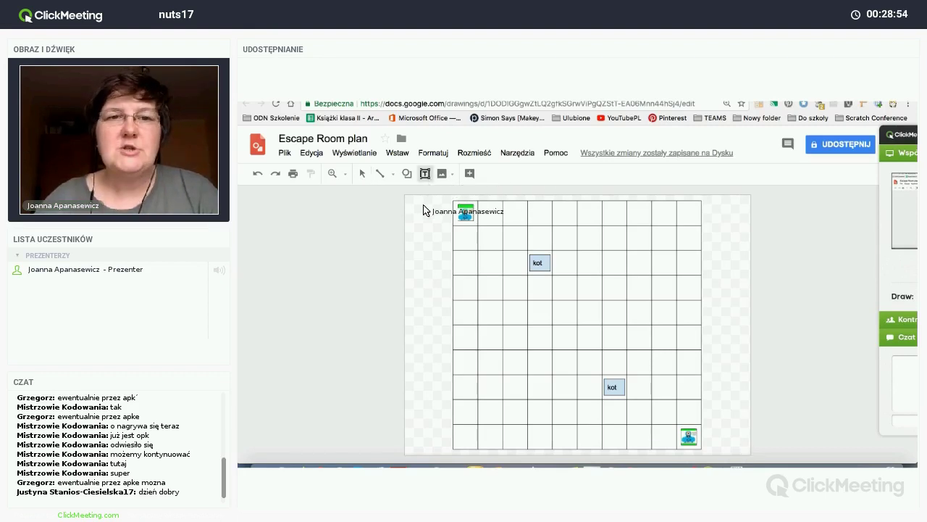
click(412, 214)
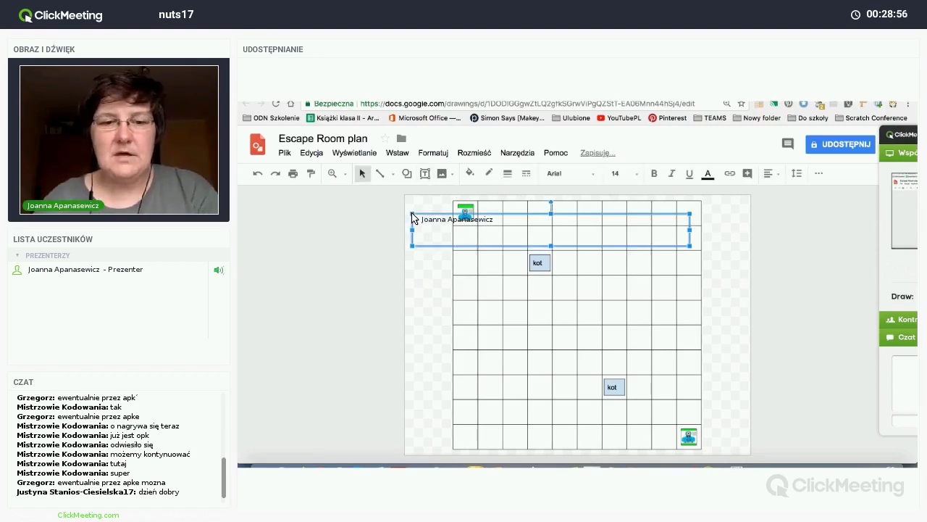
text(20cm)
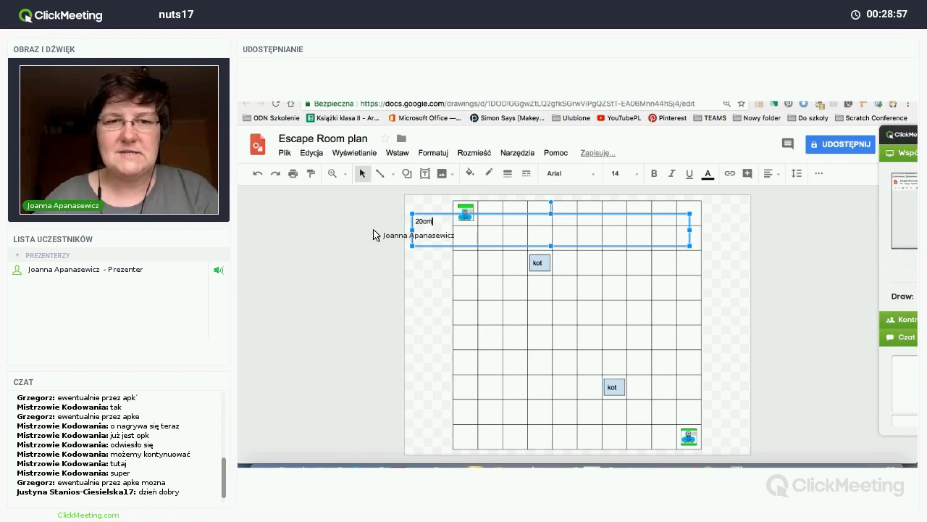
key(Escape)
key(Escape)
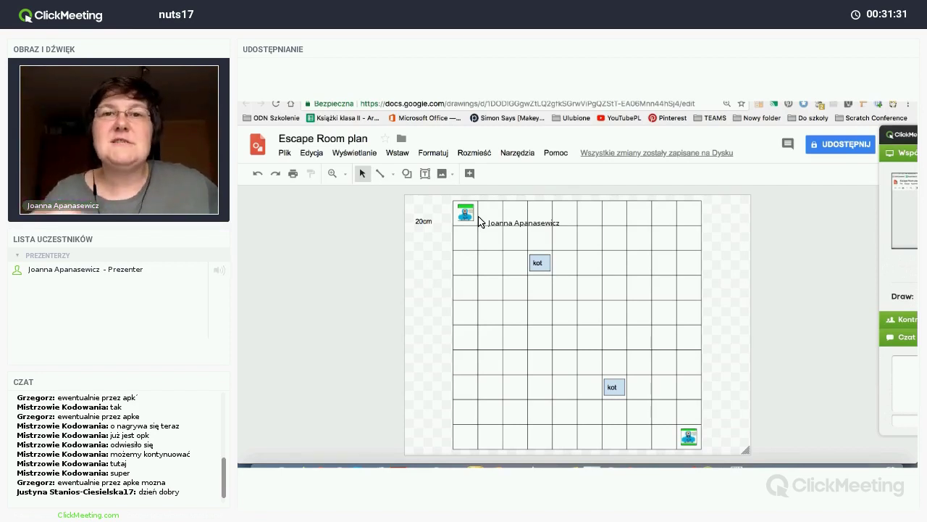
click(435, 222)
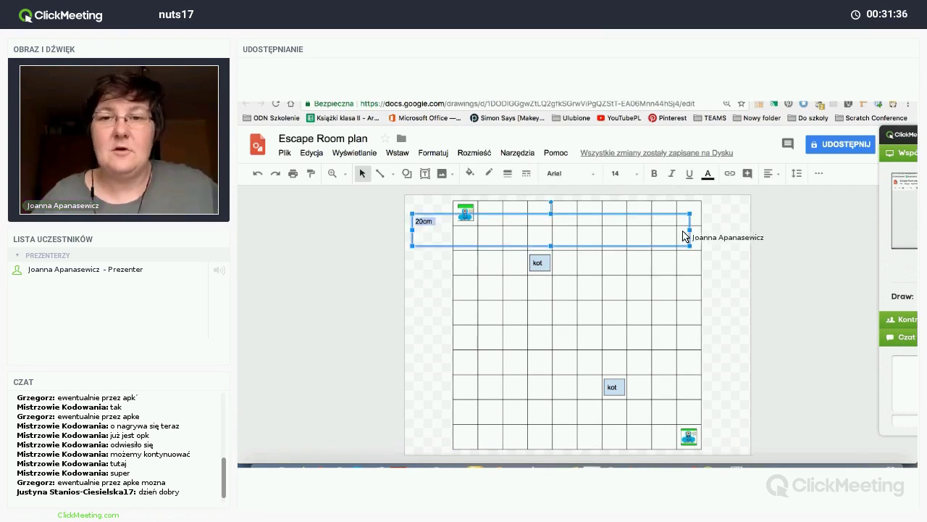
drag(445, 225, 439, 228)
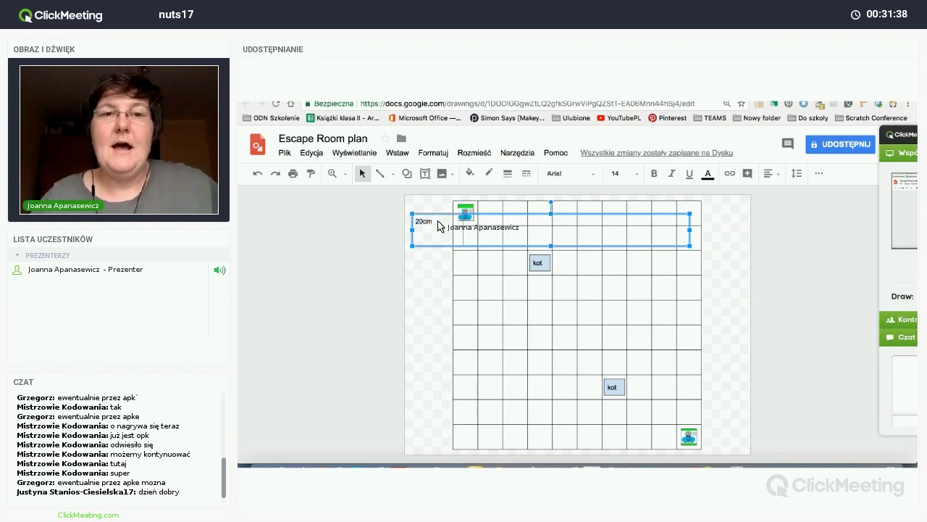
click(429, 284)
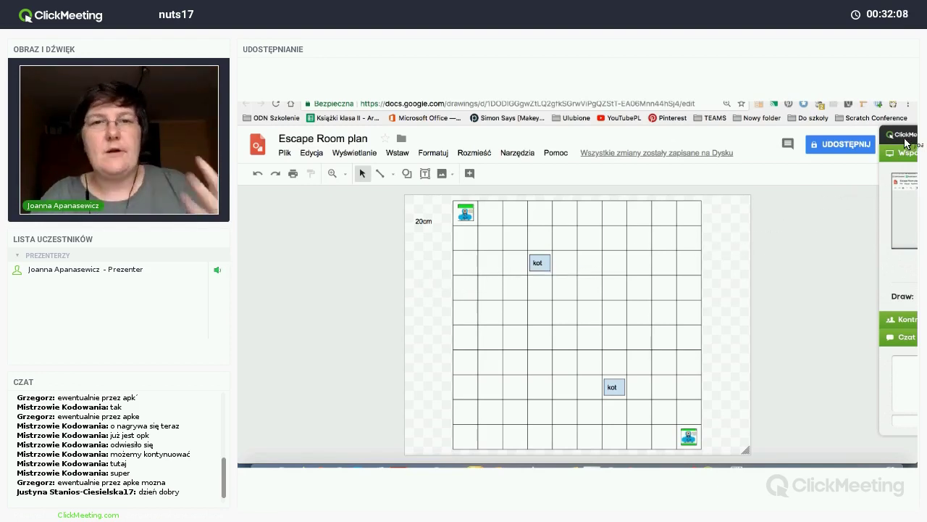
mouse_move(906, 141)
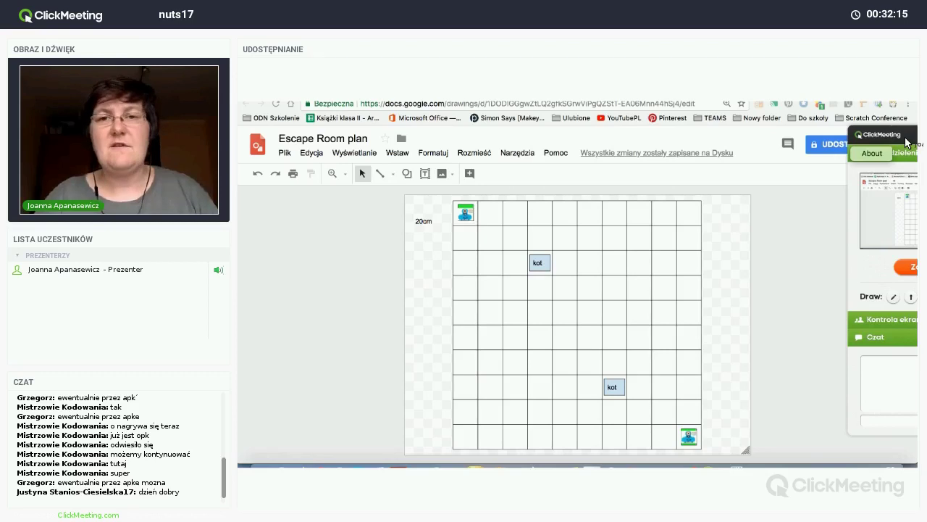
click(435, 102)
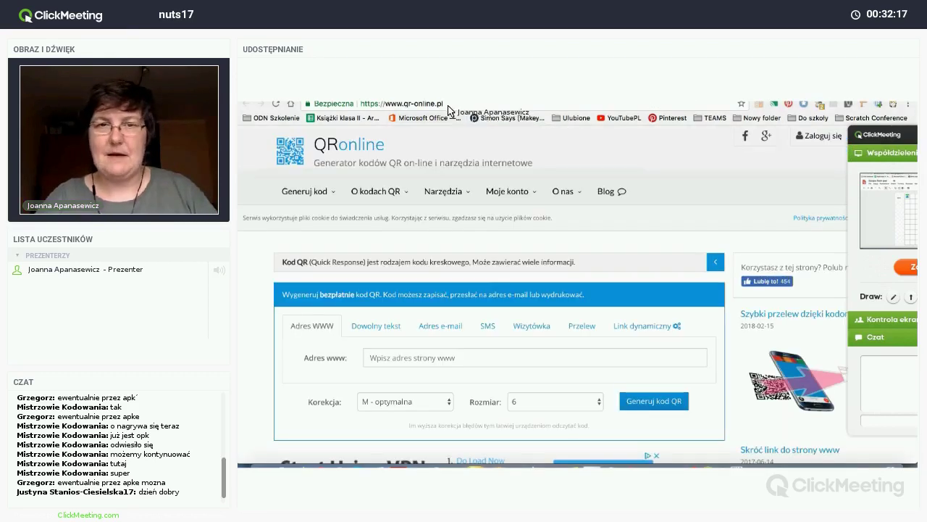
click(418, 104)
key(ctrl+c)
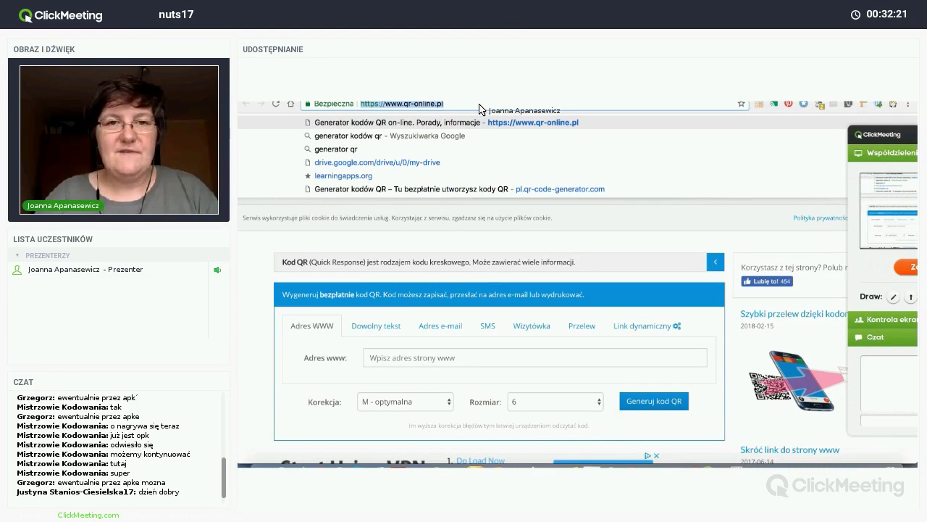
click(883, 425)
key(ctrl+v)
key(Return)
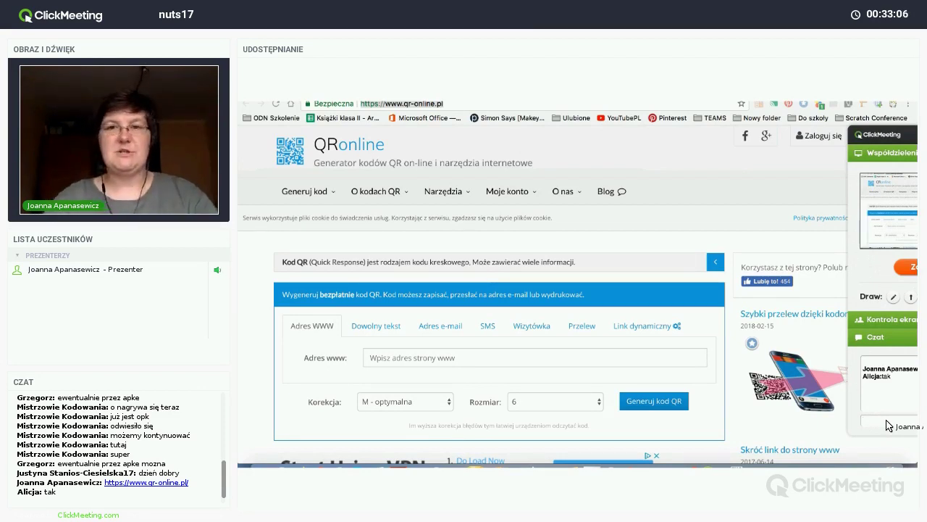
click(877, 421)
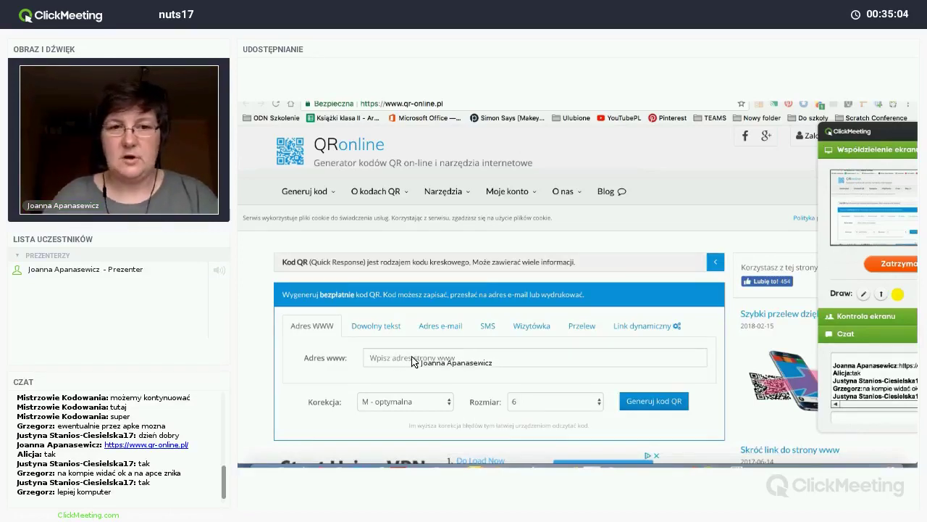
Choose the free-text QR code type (Dowolny tekst) and enter "kot" as its content.
click(373, 330)
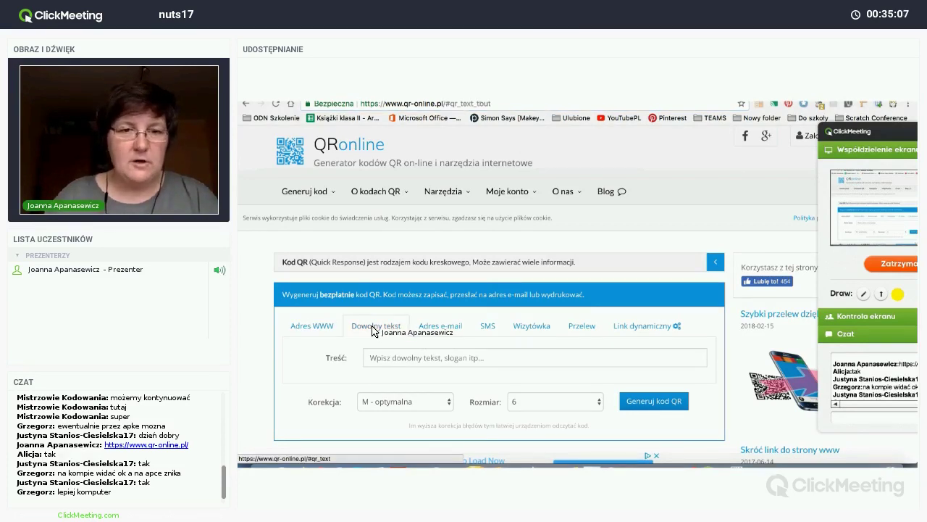
click(450, 360)
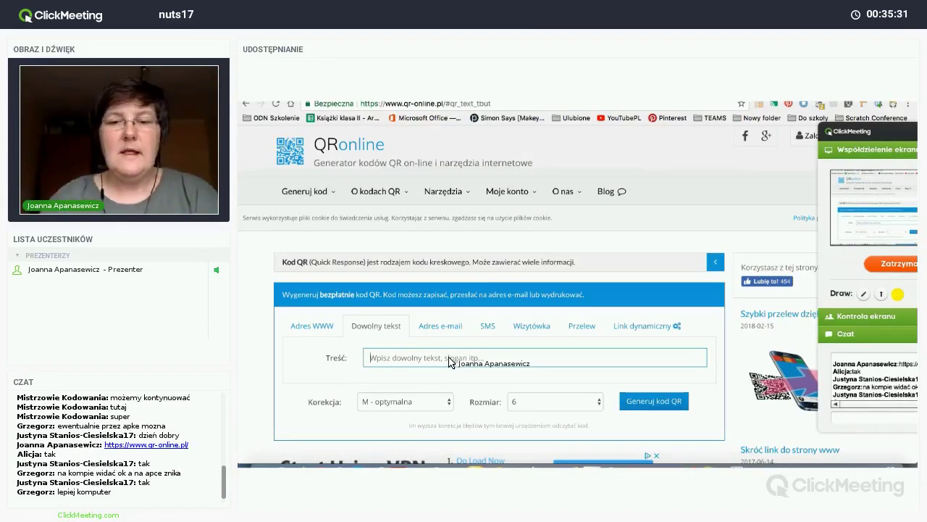
text(kot)
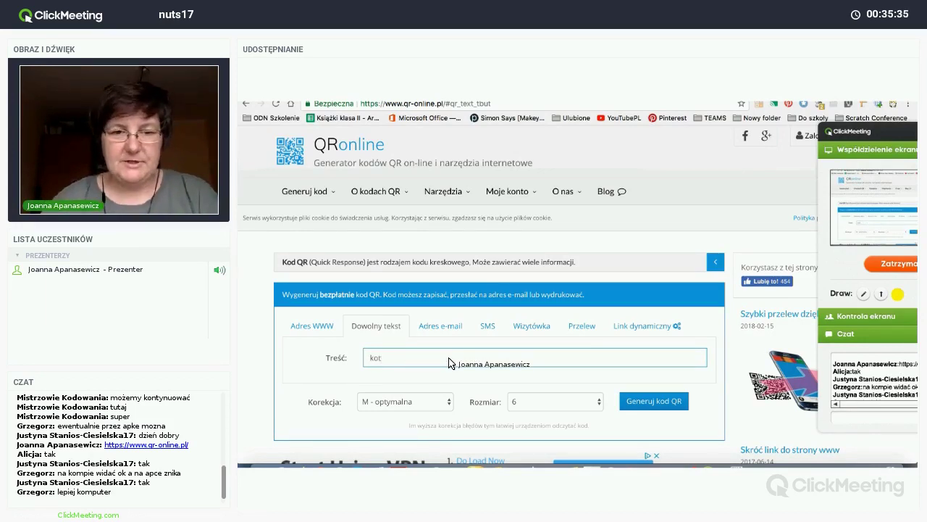
Try the H - najlepsza and M - optymalna correction levels, and set the QR code's correction to Q - wysoka.
scroll(435, 370, down, 1)
click(408, 382)
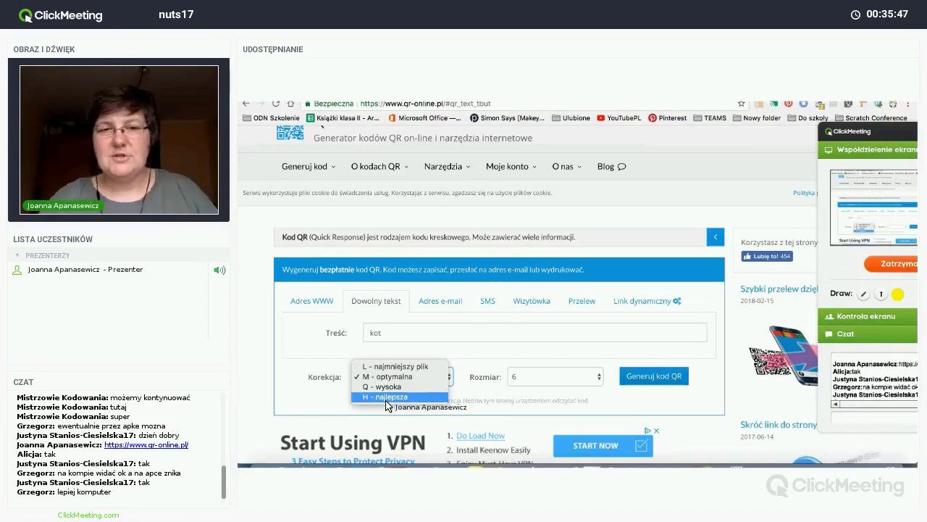
click(387, 400)
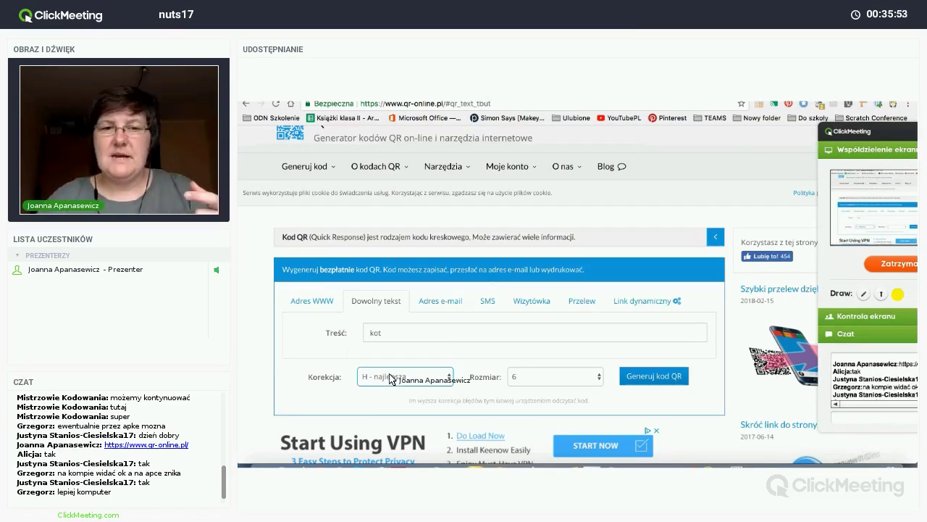
click(392, 373)
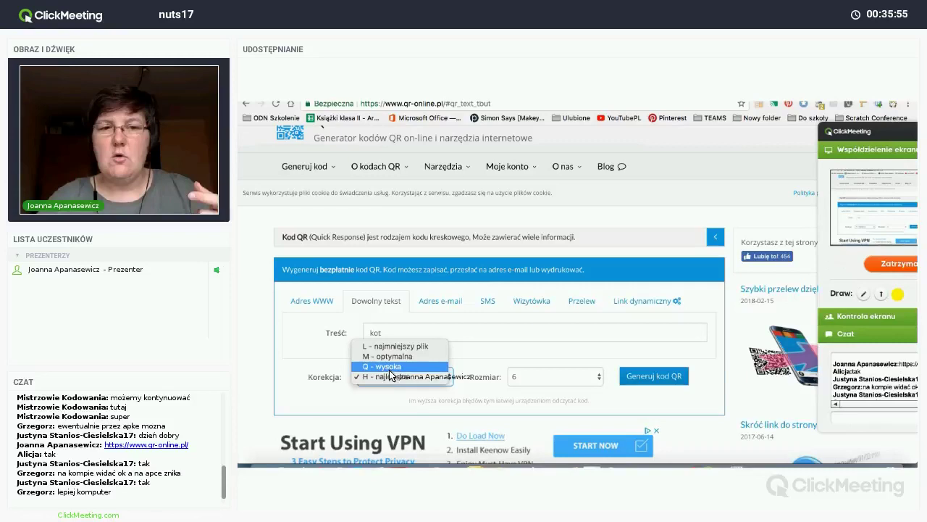
key(Up)
key(Return)
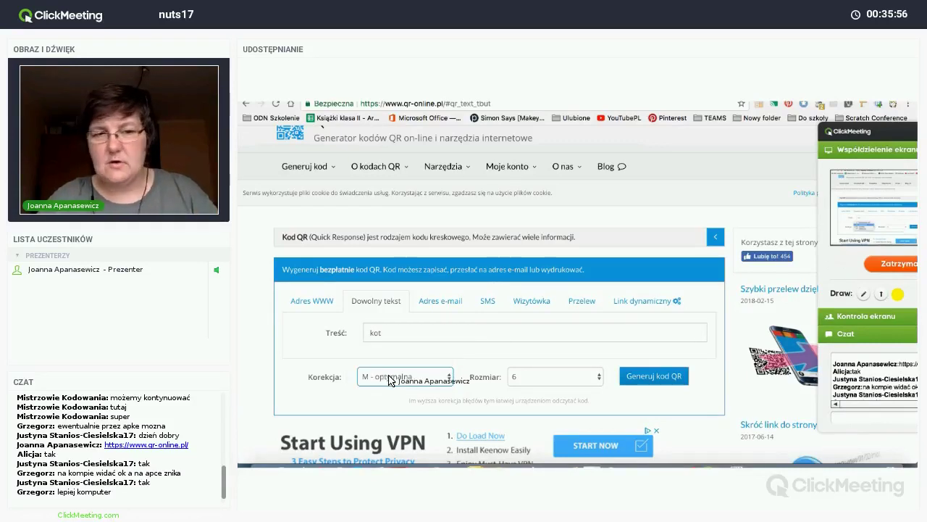
click(389, 377)
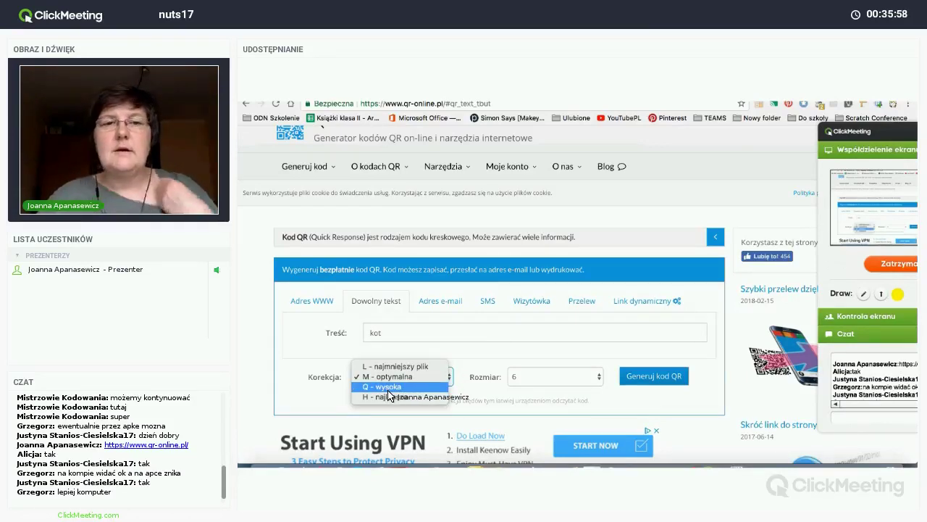
click(389, 387)
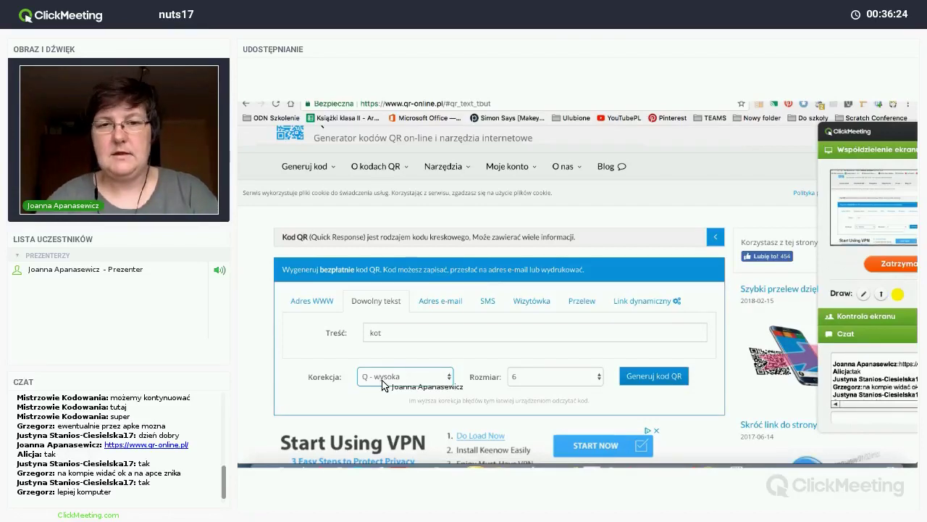
Set the QR code's size to 8 and generate the code.
click(519, 377)
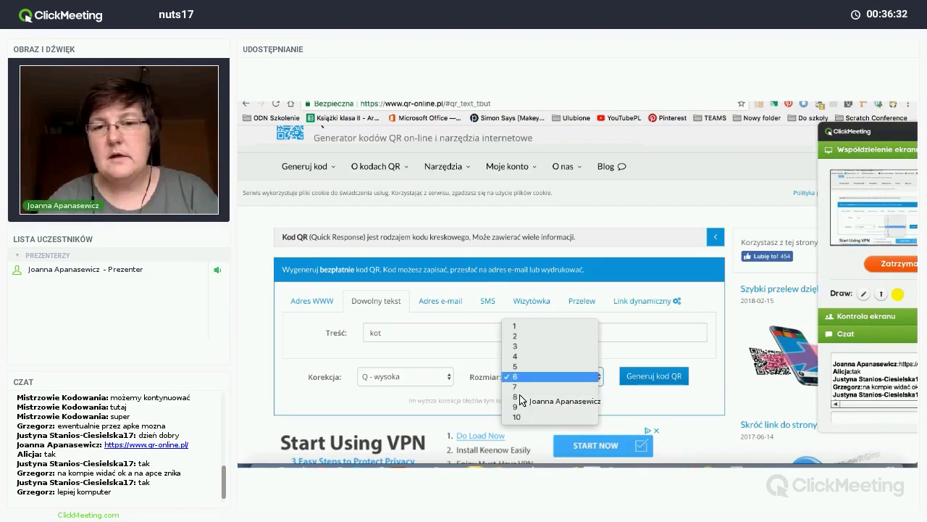
click(523, 399)
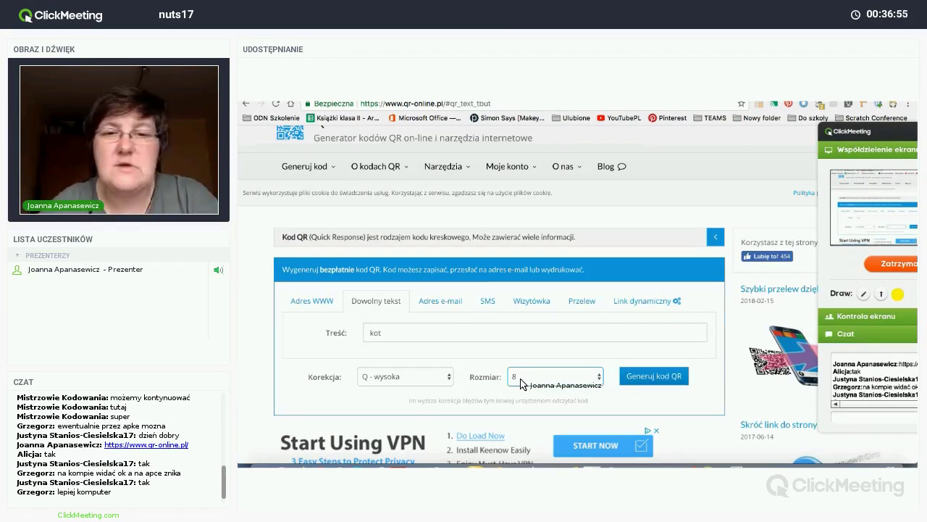
click(639, 380)
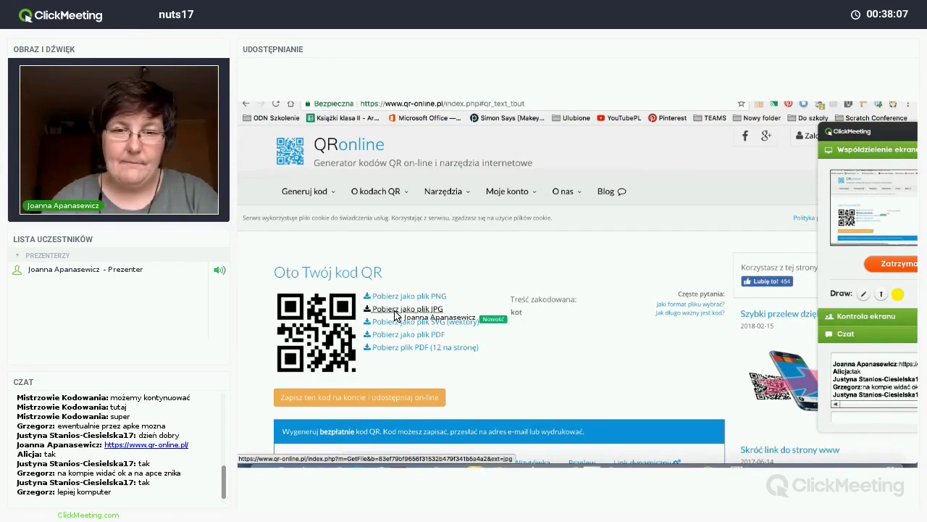
Download the "kot" QR code as a JPG file and open the downloaded image.
click(396, 311)
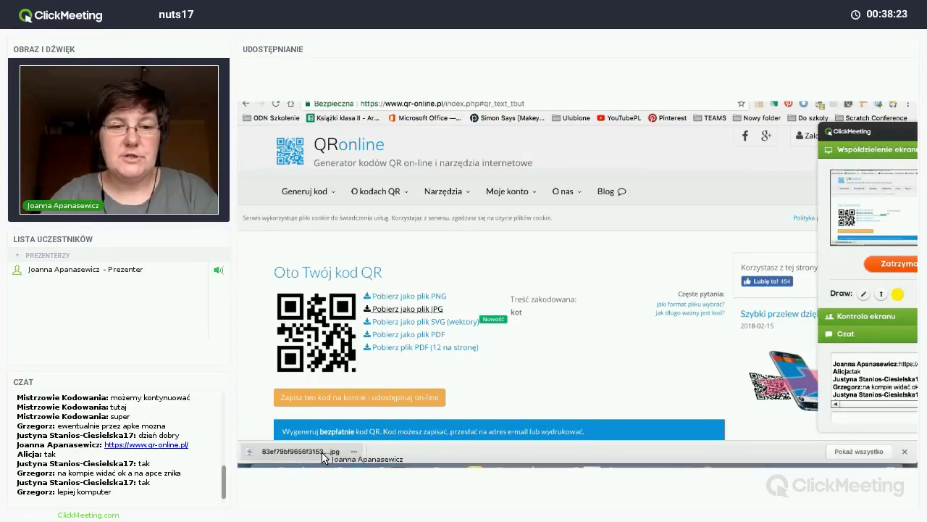
click(323, 457)
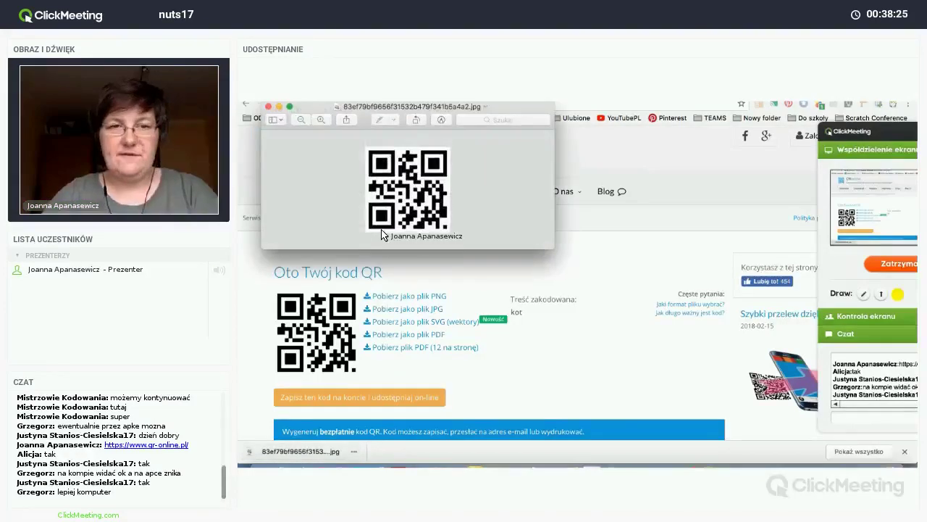
Examine the print settings and preview for the QR code image, cancel printing and minimise the image window.
click(323, 100)
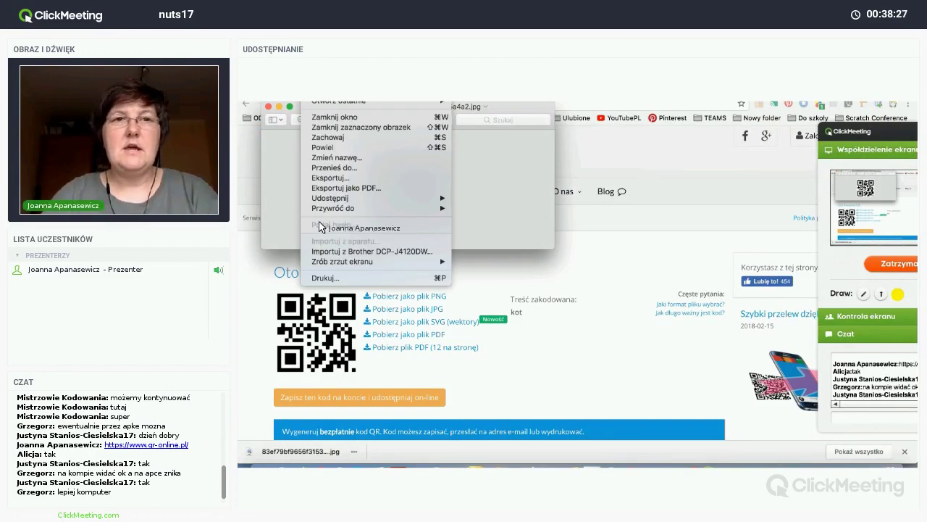
click(323, 279)
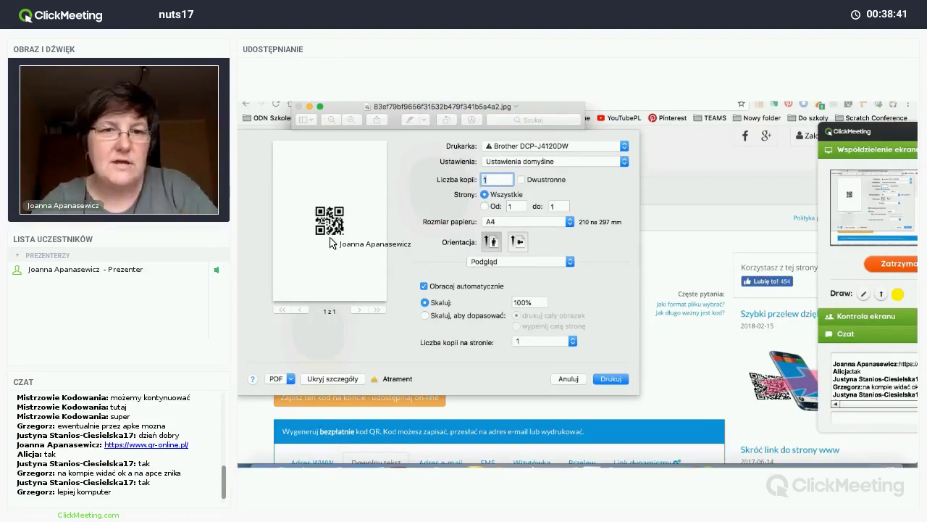
click(568, 378)
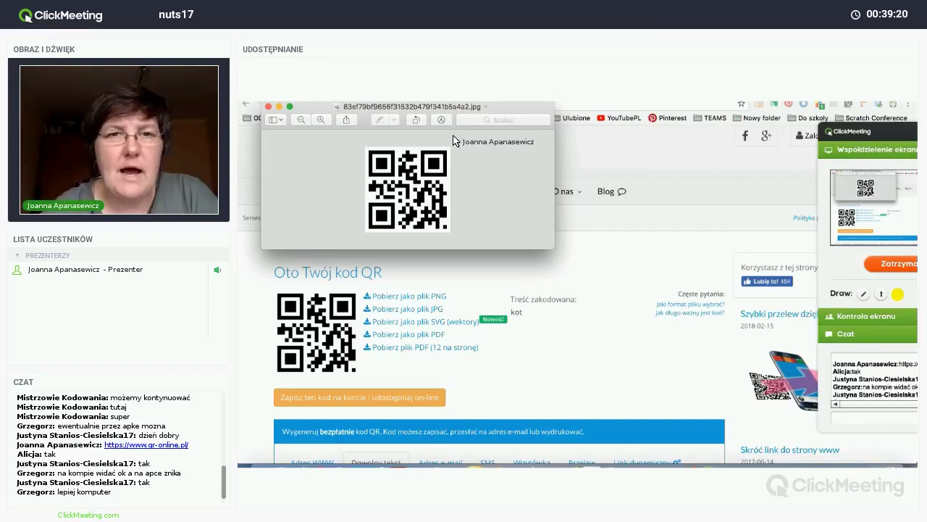
click(278, 106)
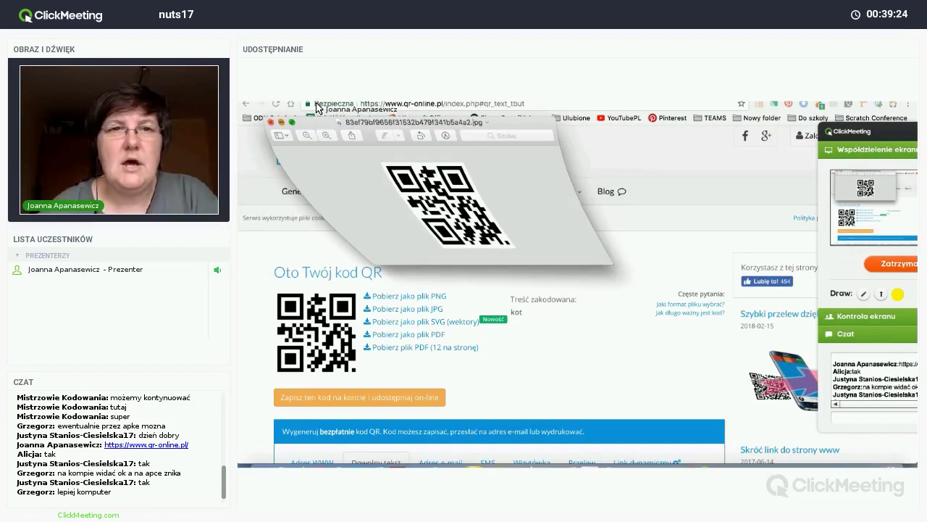
Switch to the Escape Room folder in Google Drive and create a new Google Docs document there.
key(ctrl+Tab)
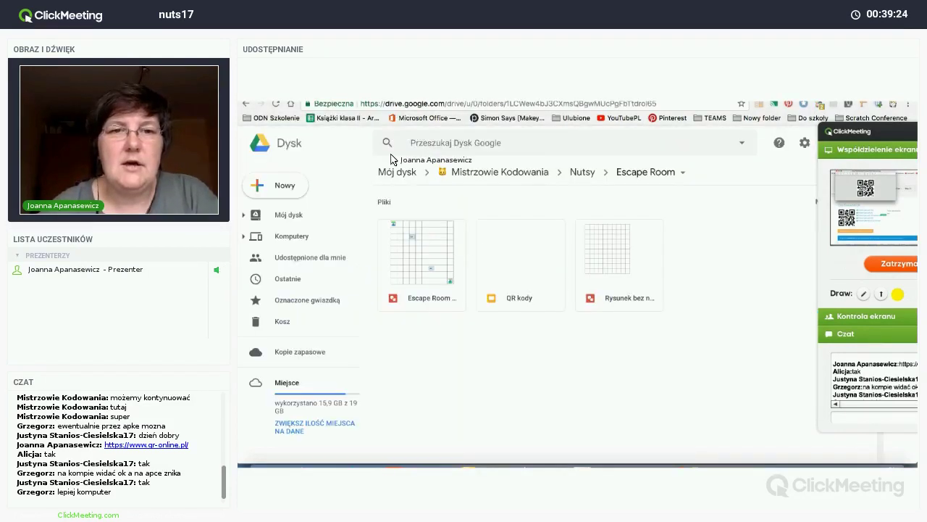
click(285, 186)
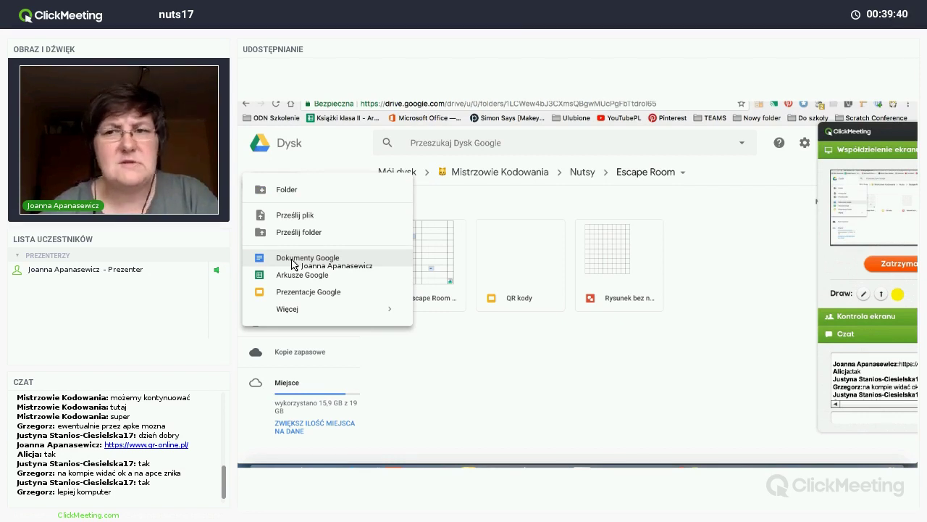
click(292, 259)
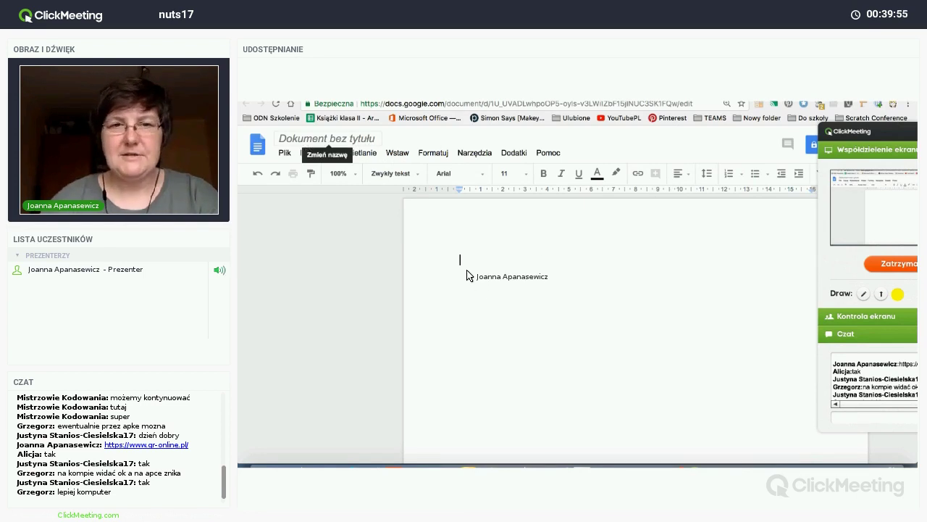
Insert the downloaded QR code JPG from the computer into the document and label it "kot".
click(398, 153)
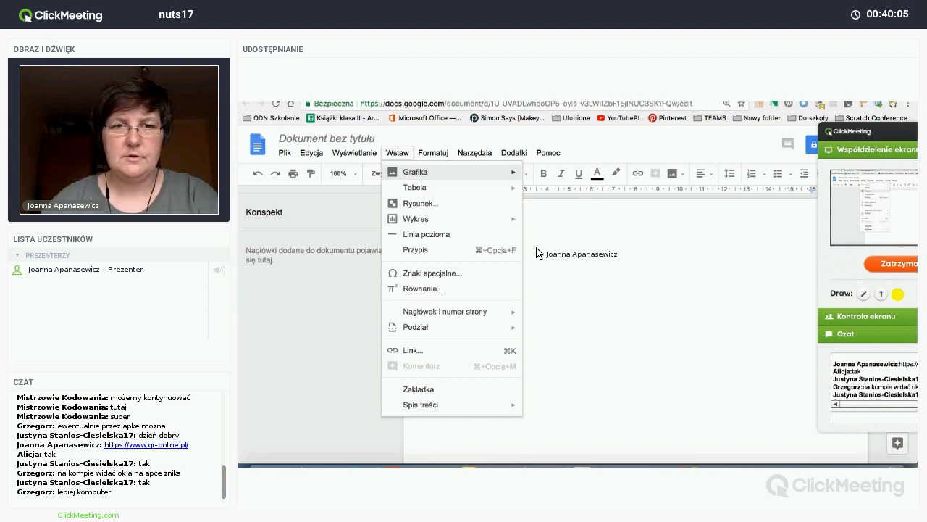
click(397, 153)
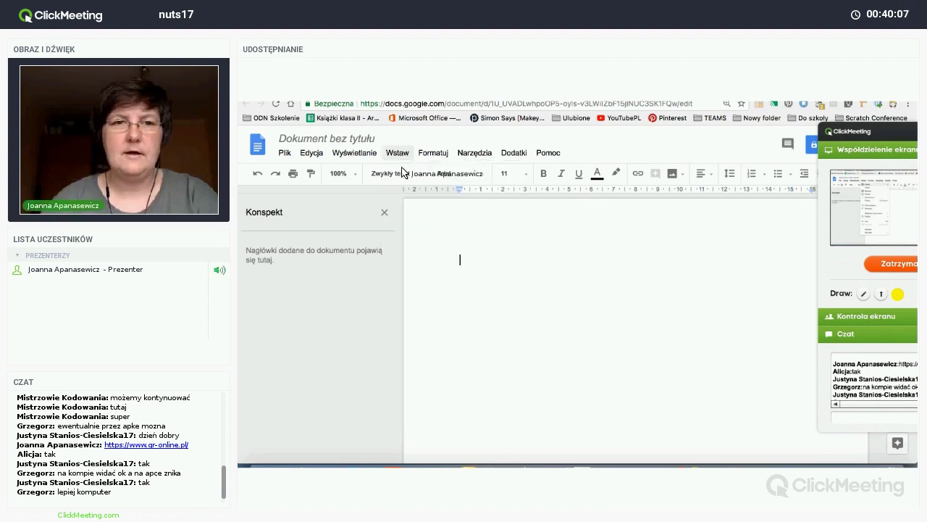
click(400, 153)
mouse_move(420, 175)
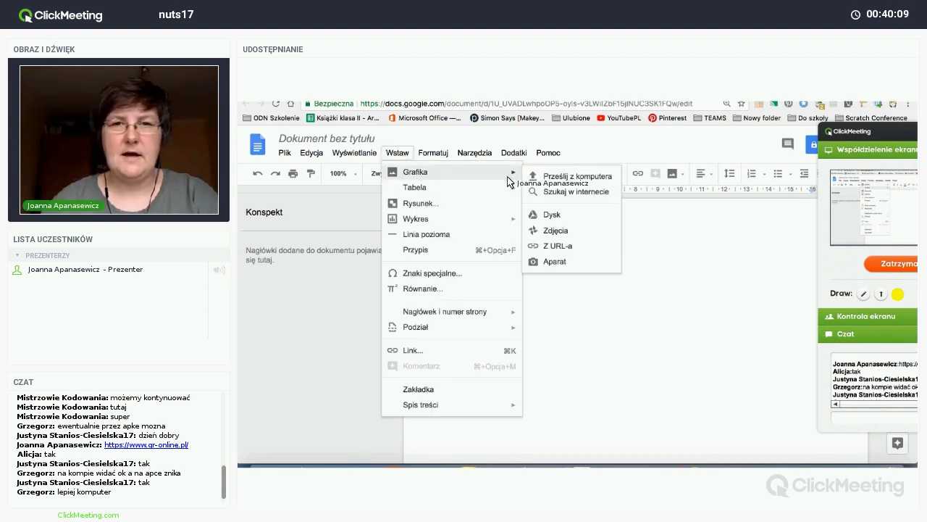
click(573, 176)
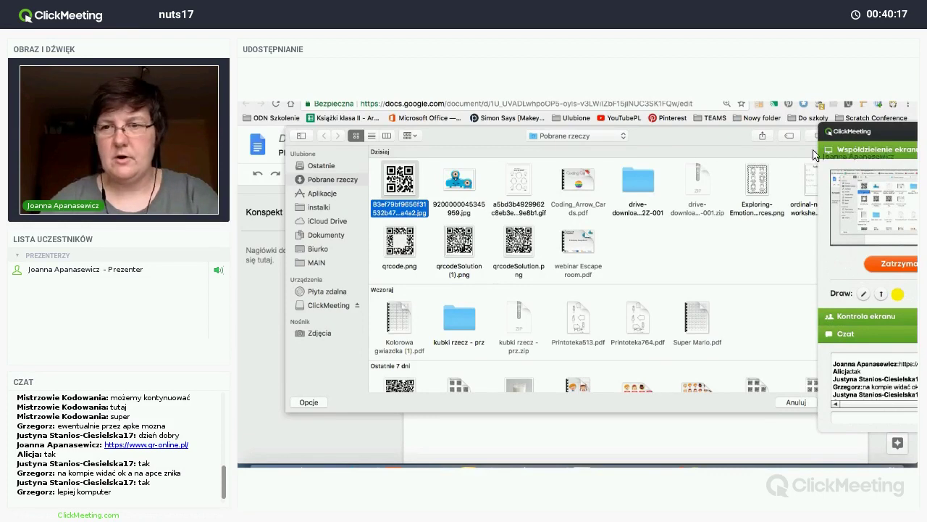
drag(840, 132, 851, 135)
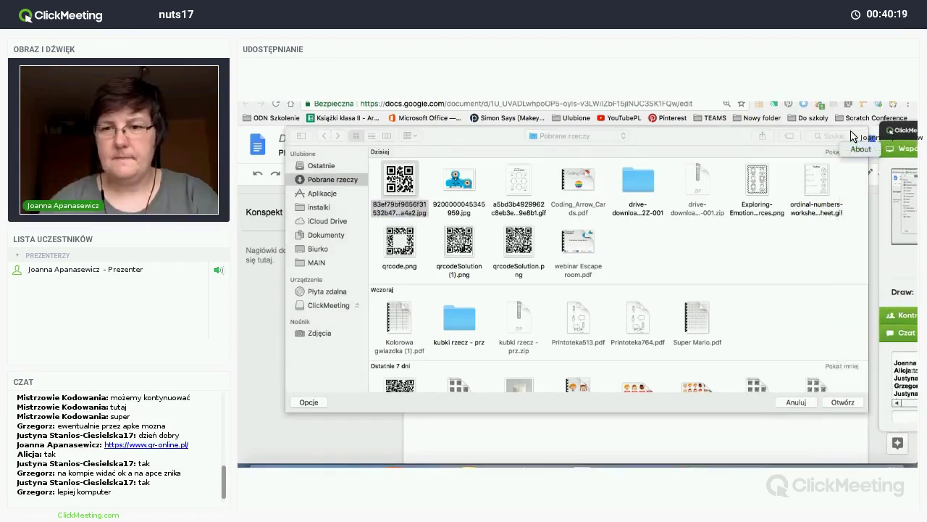
click(833, 402)
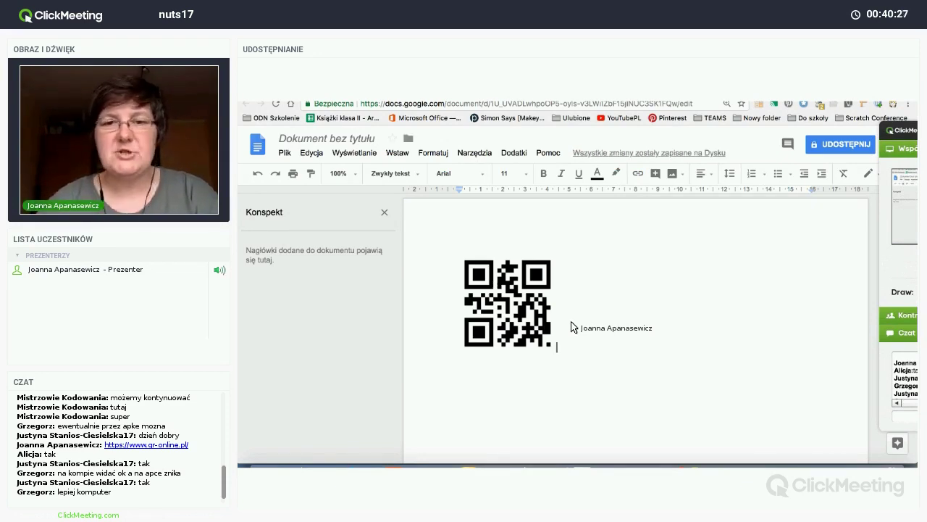
text(kot)
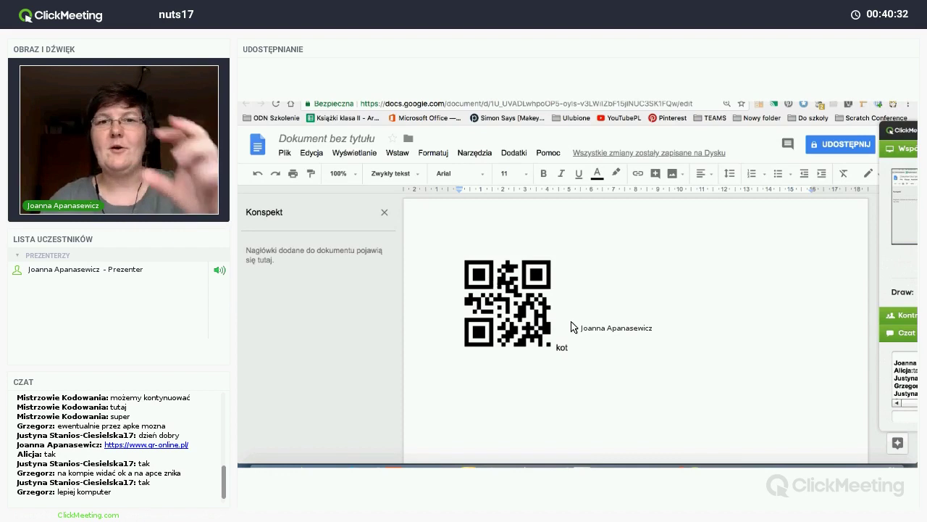
key(Return)
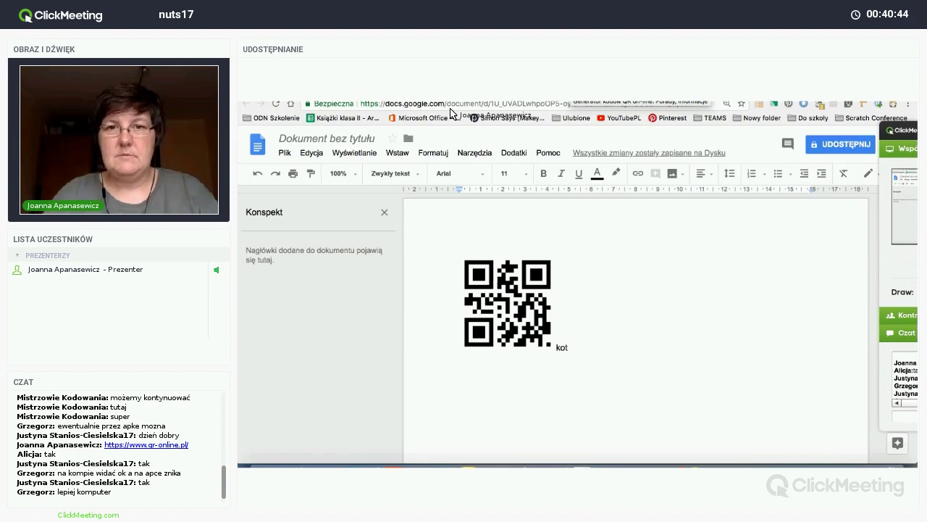
Return to the QRonline website and replace the free-text QR code content with "krowa, 2 kury".
key(ctrl+Tab)
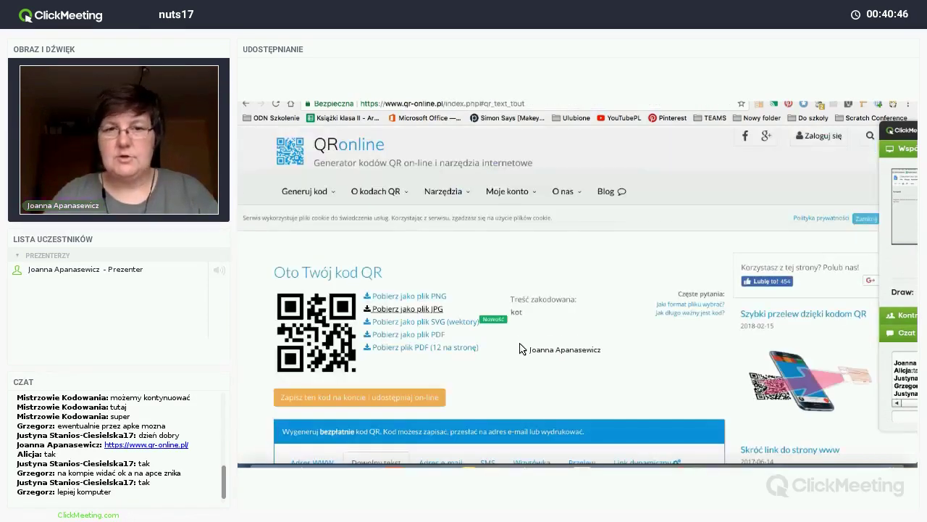
scroll(518, 350, down, 5)
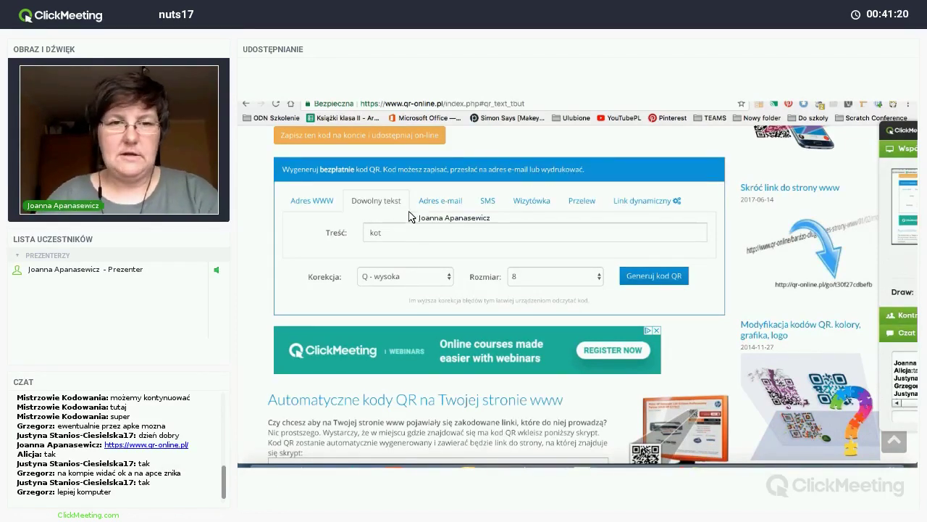
click(353, 236)
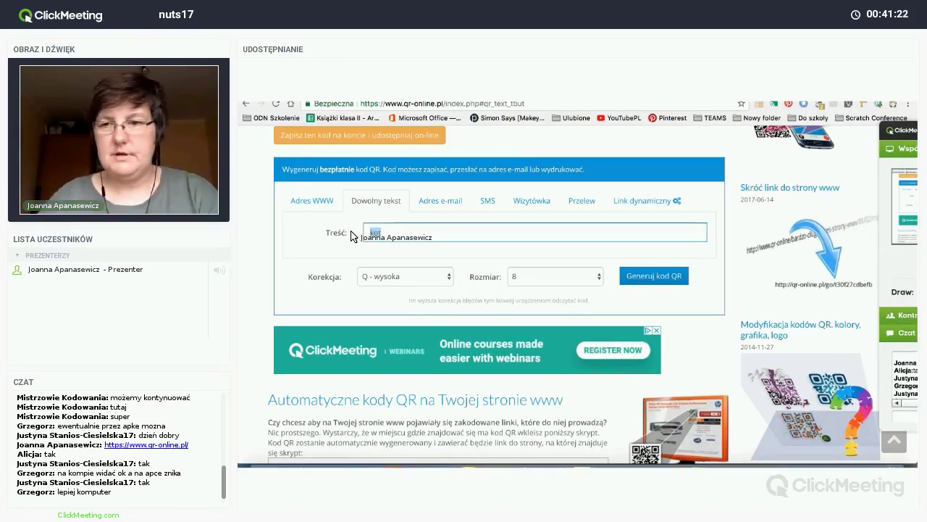
text(krowa, kura)
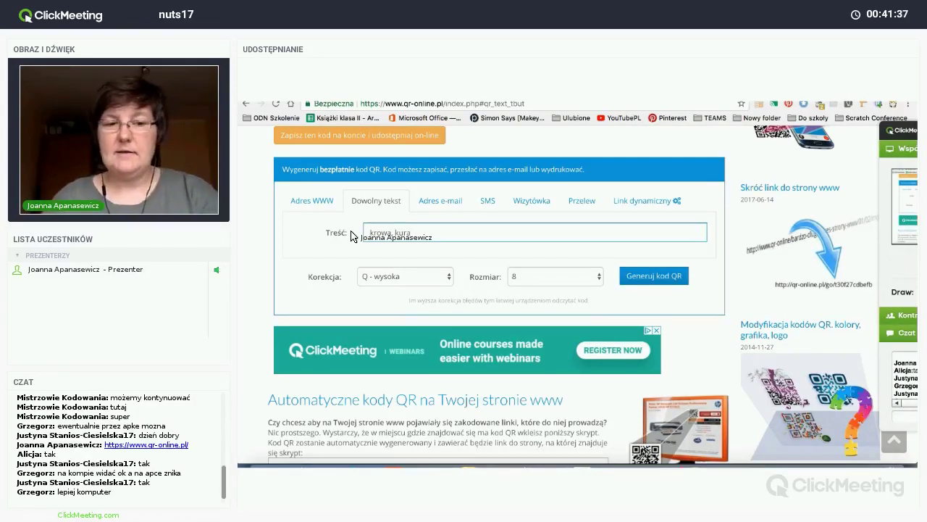
text(2)
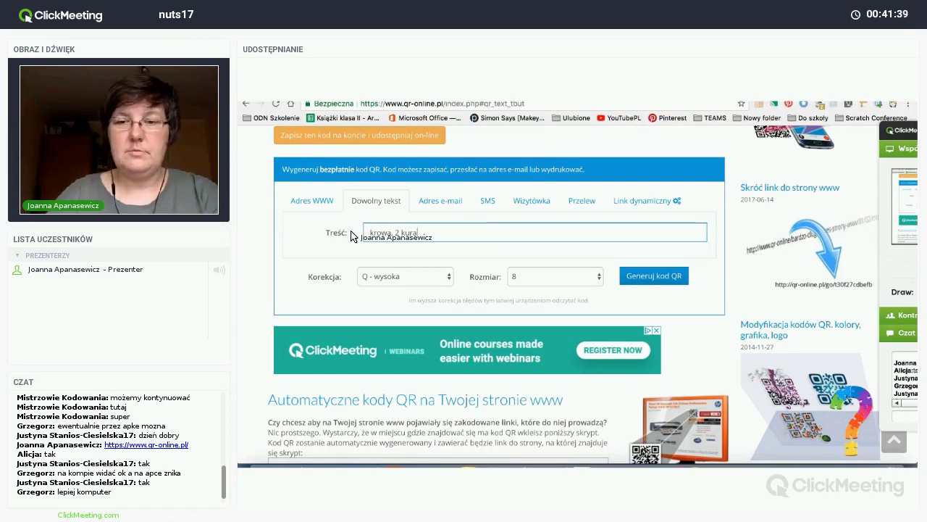
key(BackSpace)
text(y)
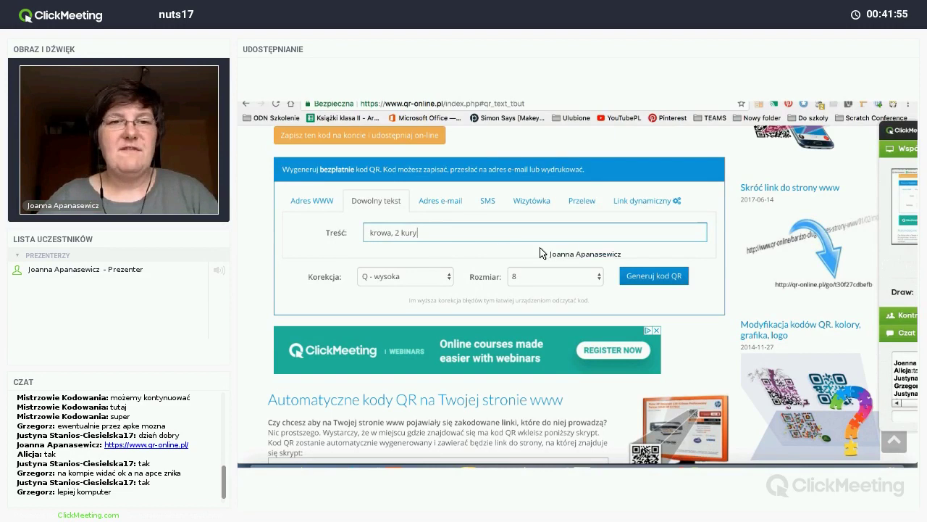
Generate the "krowa, 2 kury" QR code, download it as a JPG file and return to the Google Docs document.
click(663, 281)
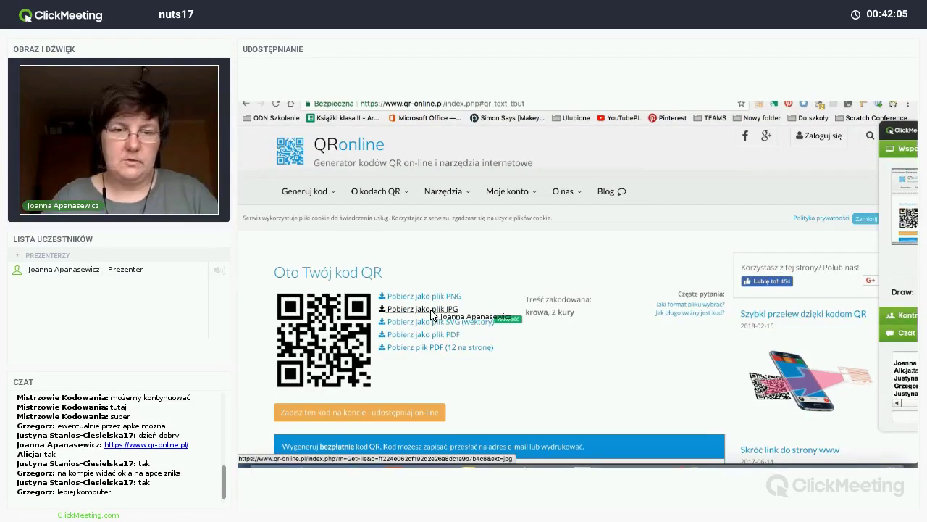
click(431, 311)
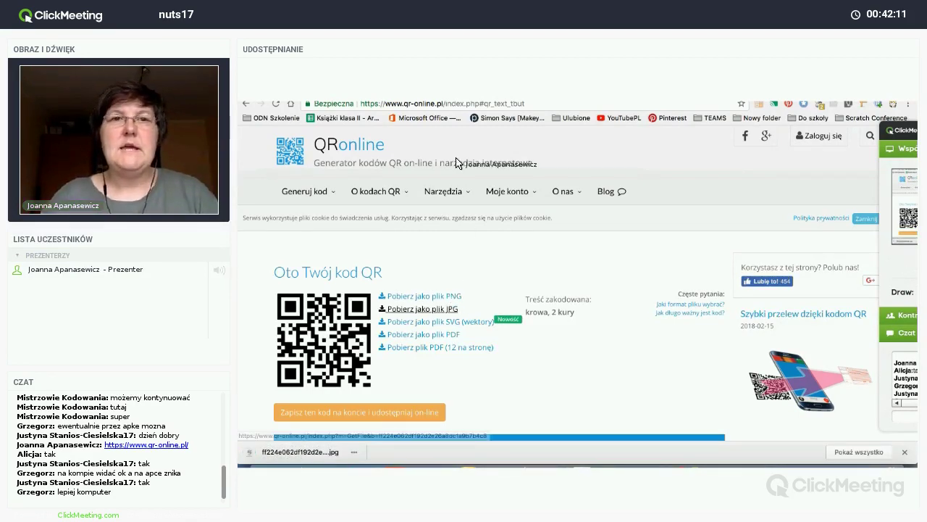
click(441, 106)
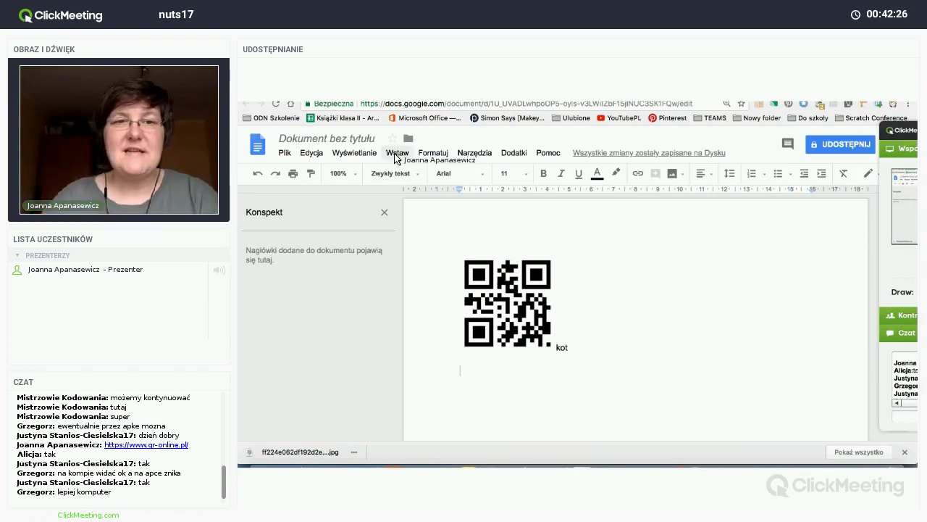
mouse_move(409, 175)
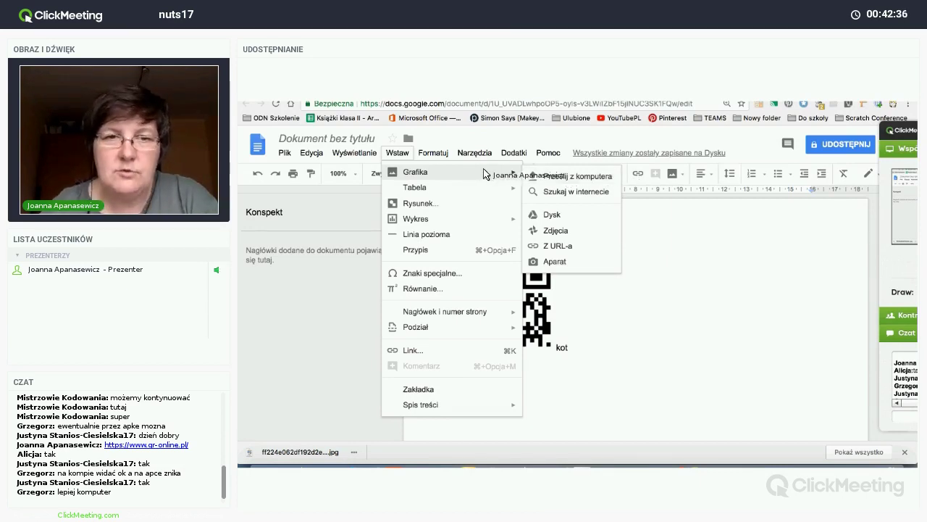
click(551, 179)
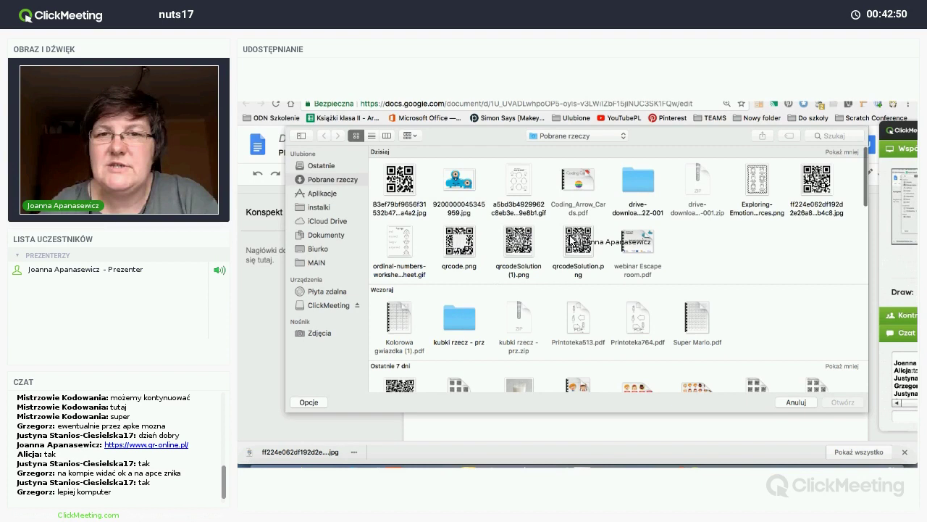
click(796, 403)
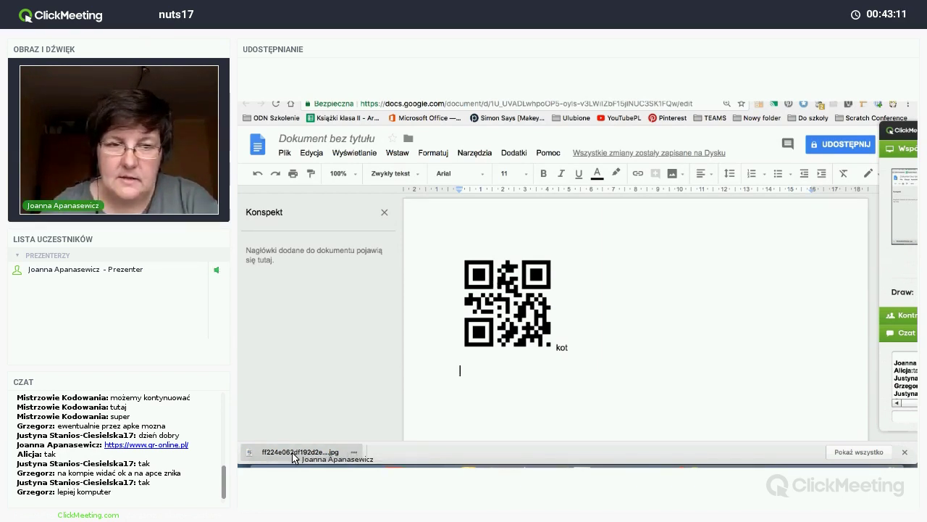
Insert the downloaded QR code JPG below the "kot" code and shrink it to about the same size.
drag(294, 456, 475, 384)
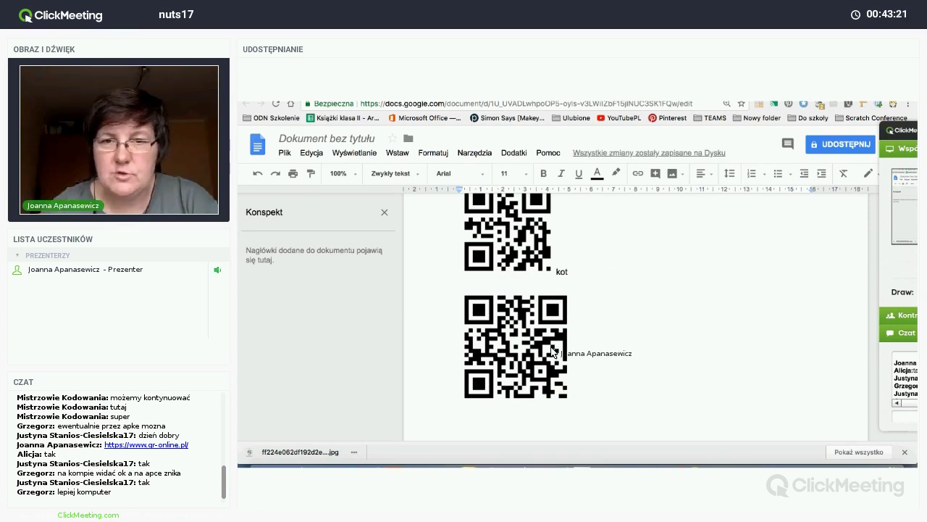
click(565, 398)
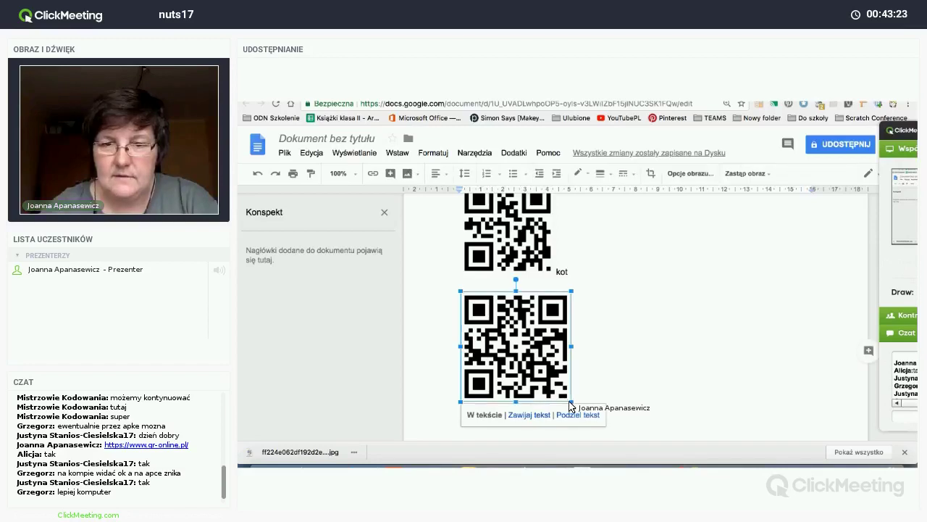
drag(550, 382, 551, 380)
click(567, 379)
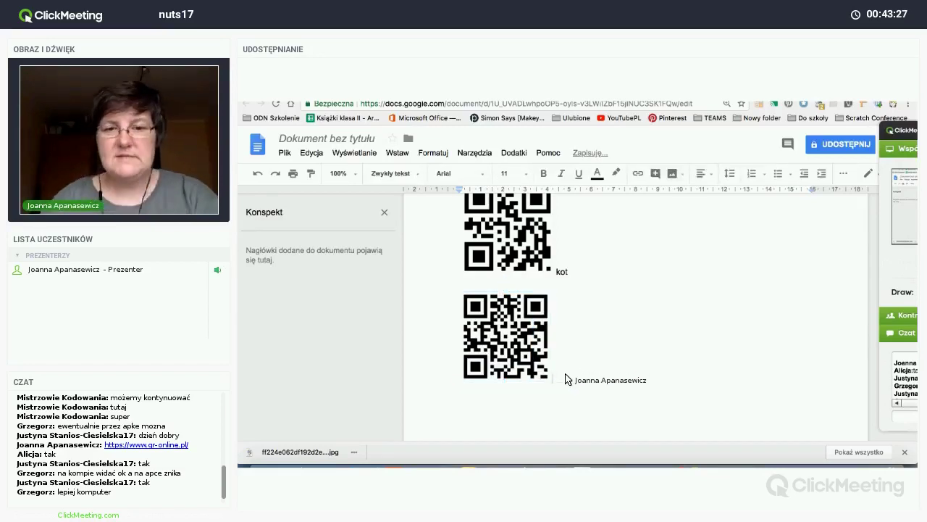
Label the second QR code "krowa, 2 kury" and start a new line below it.
text(krowa)
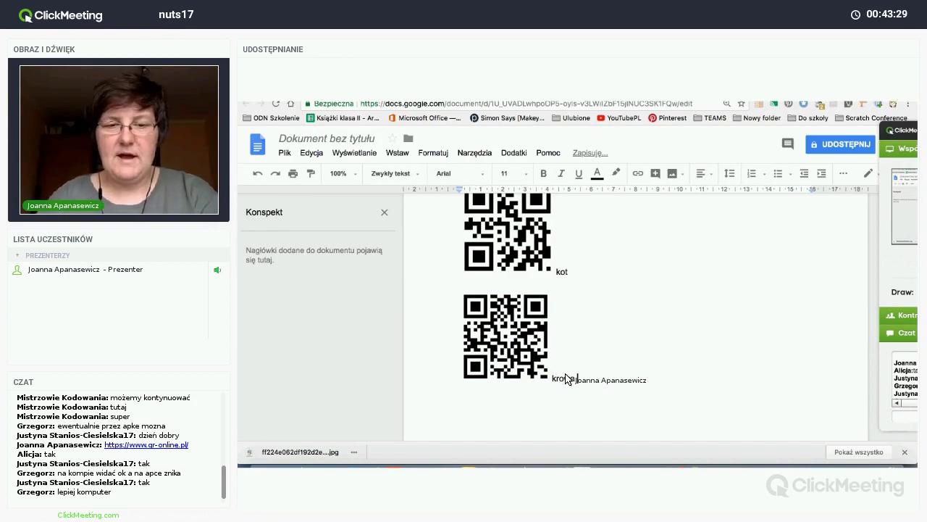
text( 2 kury)
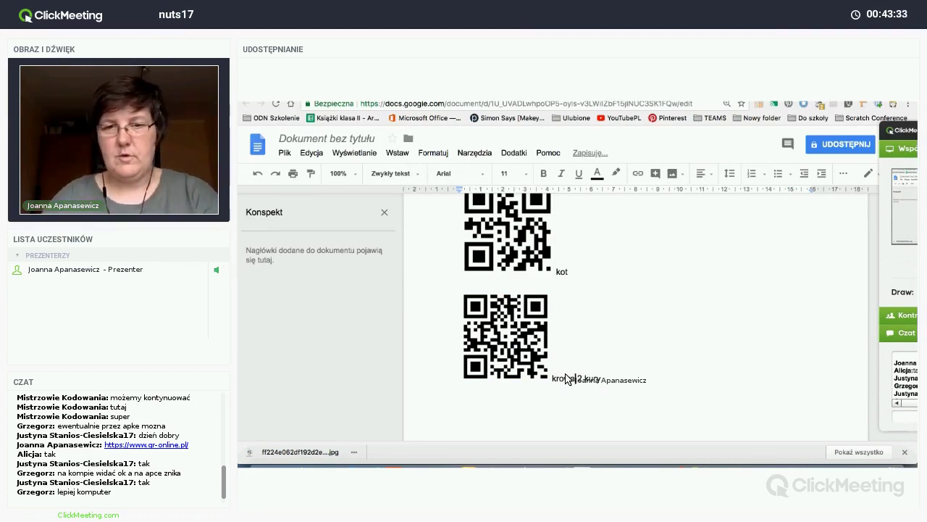
click(576, 378)
text(,)
click(615, 383)
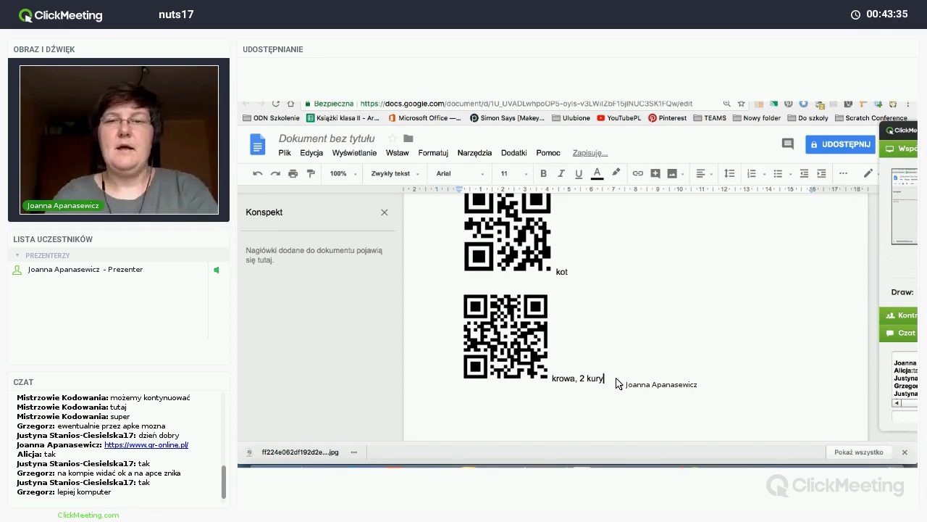
key(Return)
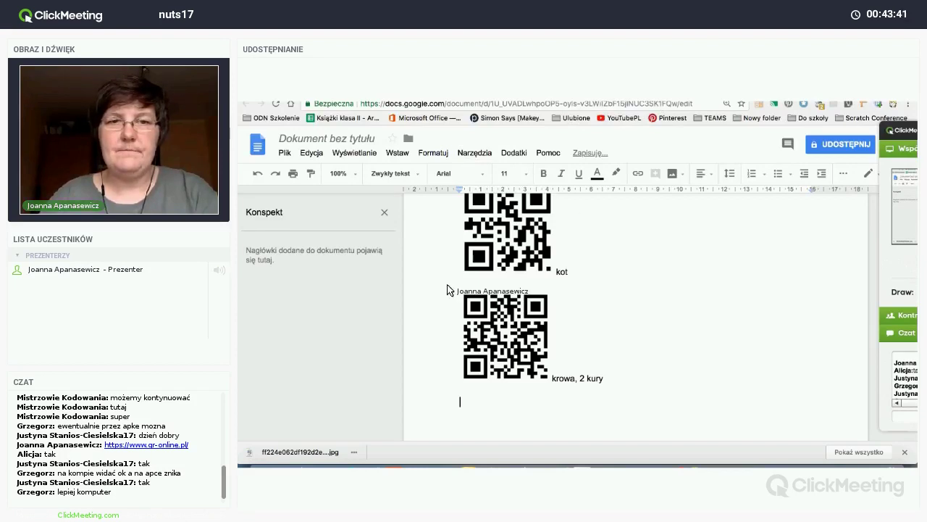
Return to the QRonline website, replace the free-text content with "wąż, koliber, 2 jaskółki" and generate the QR code.
key(ctrl+Tab)
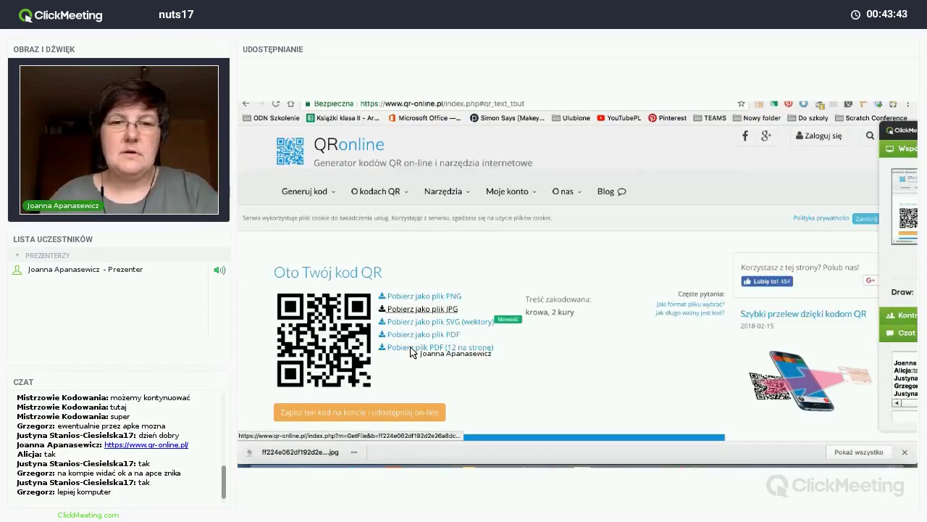
scroll(422, 263, down, 4)
drag(417, 251, 325, 256)
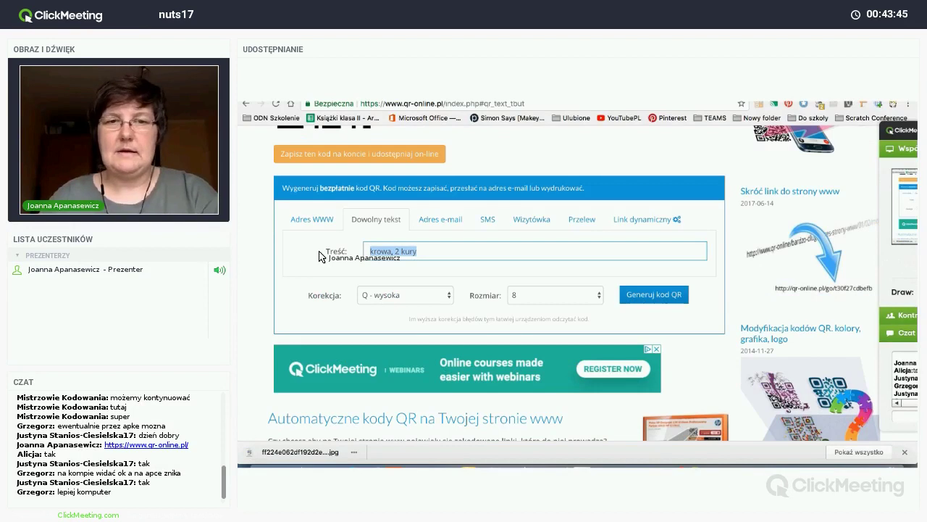
text(wąż)
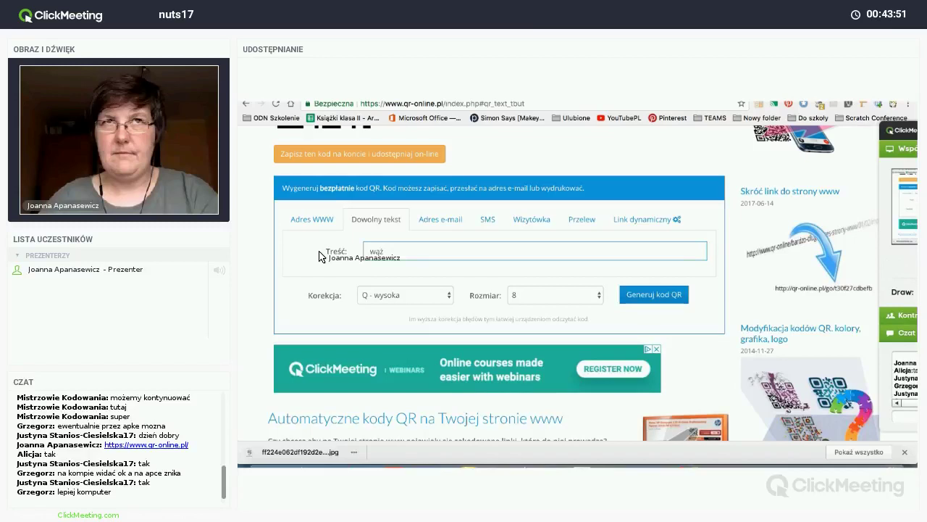
text(, koliber,)
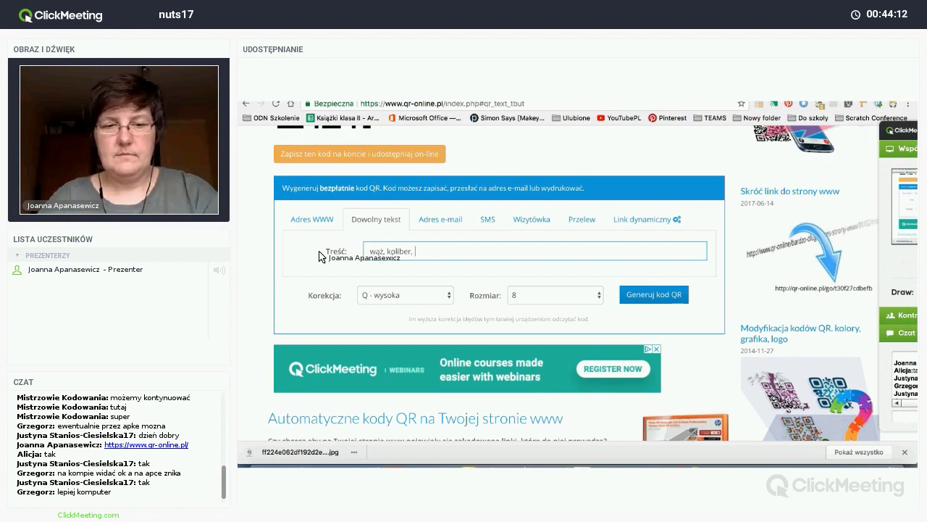
text(jaskółki)
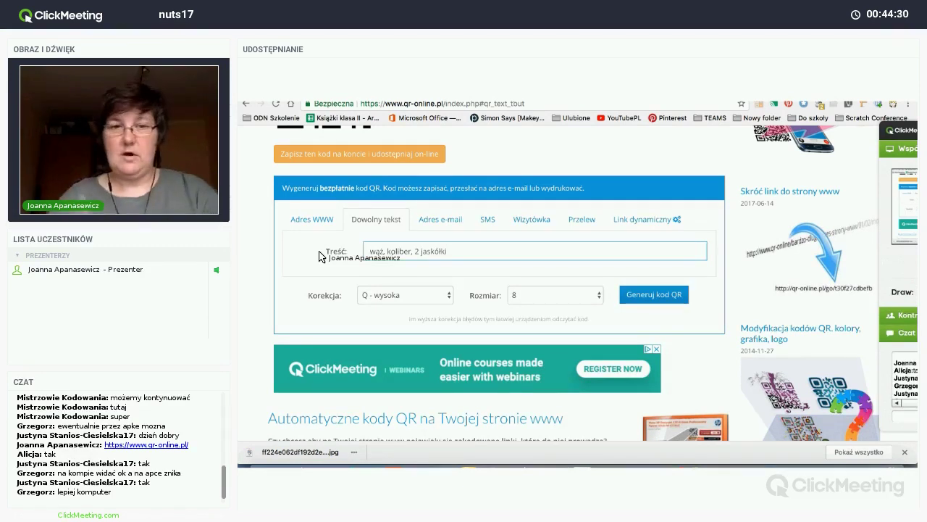
click(662, 298)
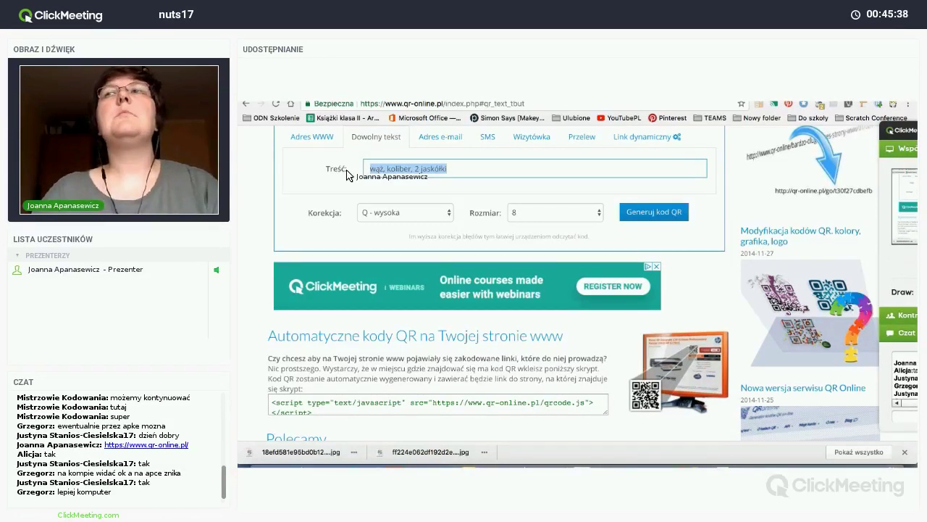
Generate a QR code for "pingwin" and insert its JPG into the Google Docs document below the "wąż, koliber i 2 jaskółki" code.
text(pingwin)
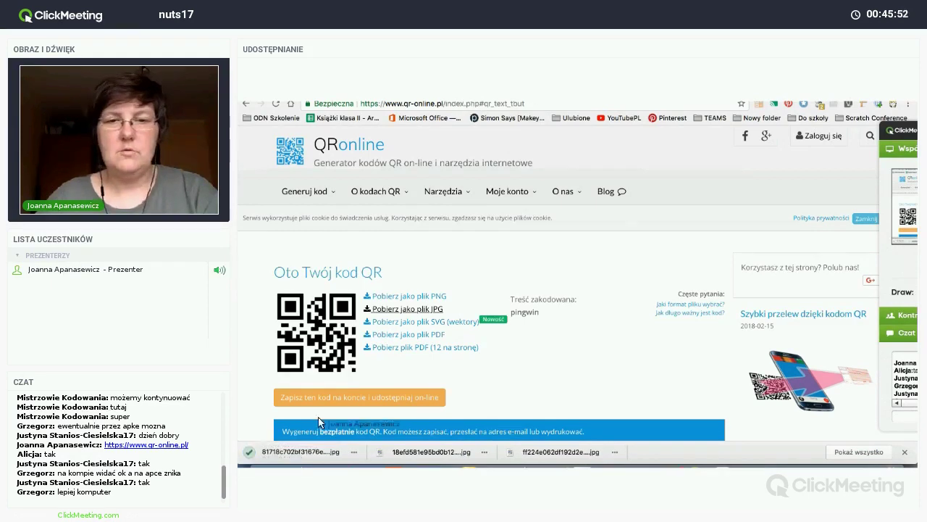
key(ctrl+Tab)
key(ctrl+v)
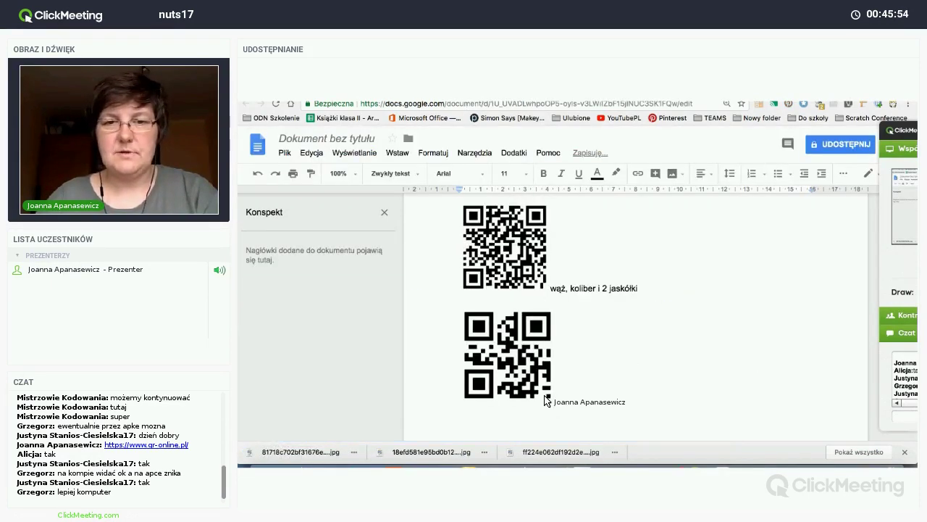
Shrink the newest QR code slightly to match the others and label it "pingwin".
click(550, 398)
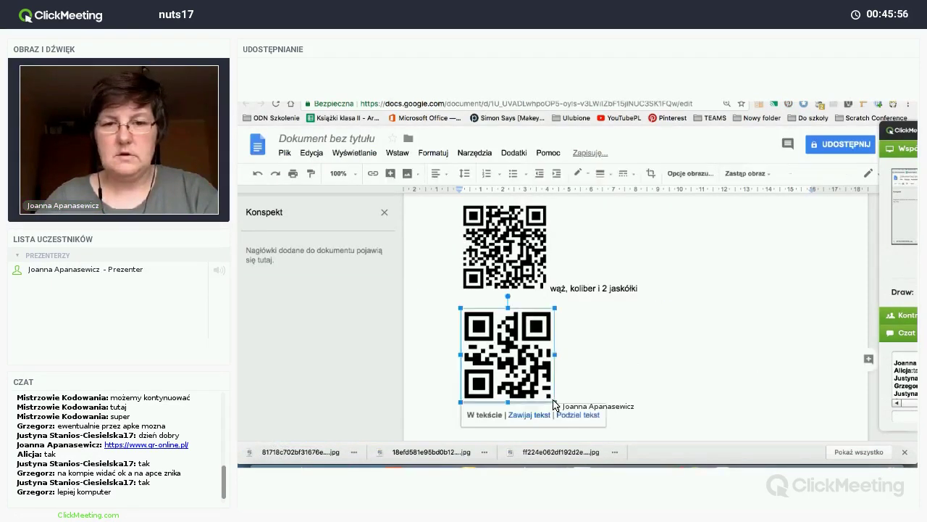
drag(553, 403, 569, 397)
click(569, 398)
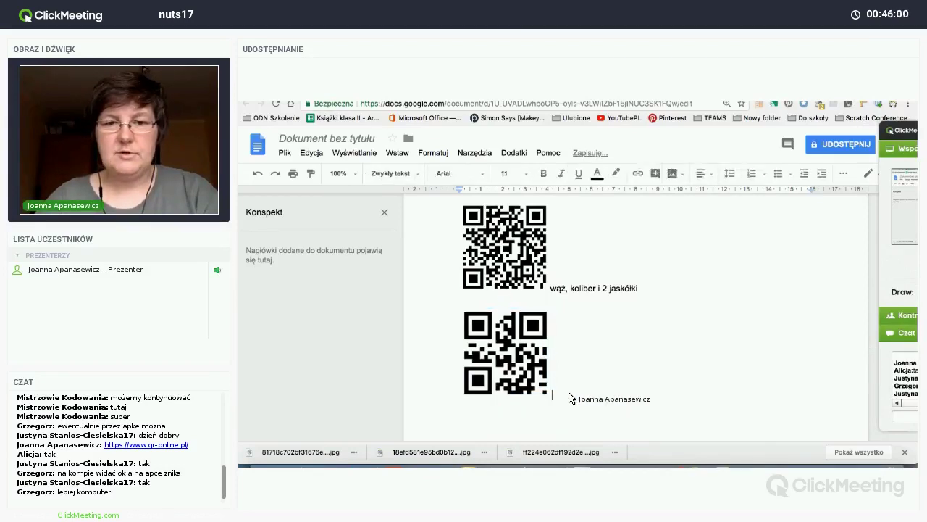
text(pingwin)
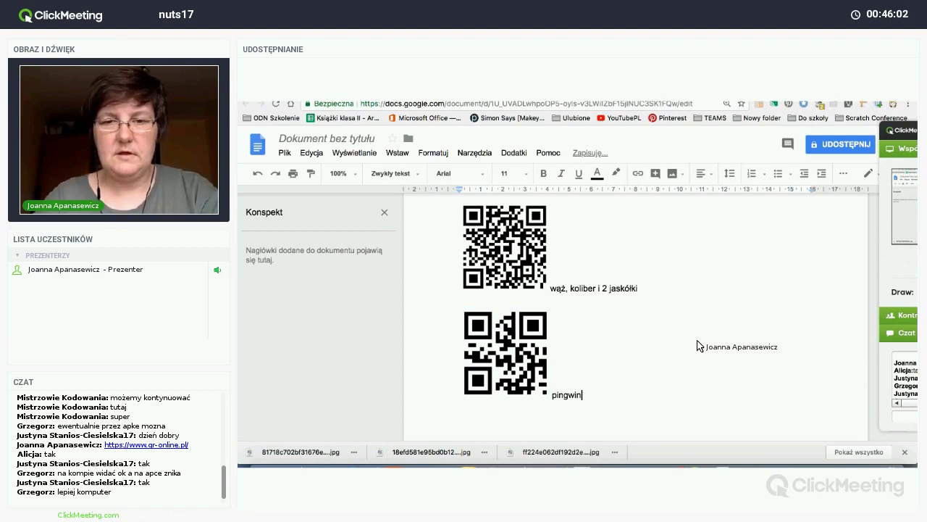
Review the labelled QR codes throughout the document and move the ClickMeeting window aside.
scroll(699, 345, up, 2)
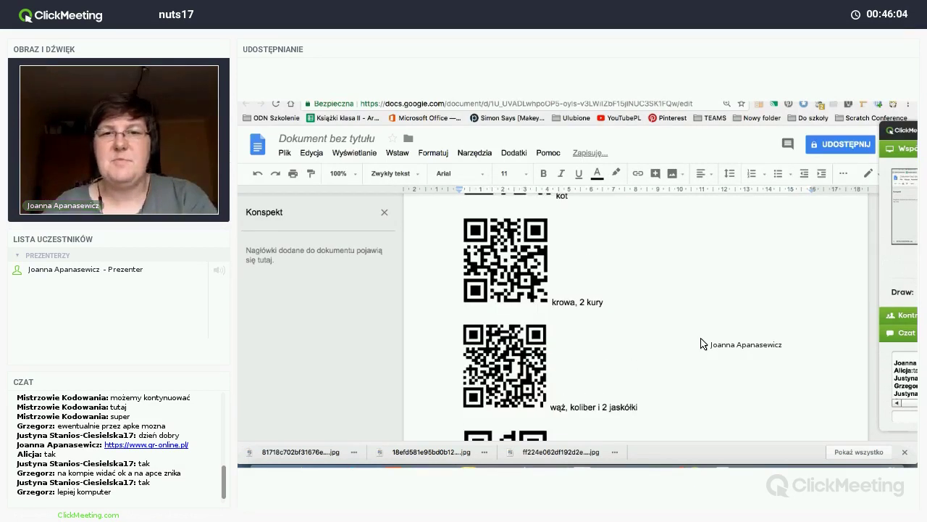
scroll(701, 344, up, 2)
scroll(700, 344, down, 3)
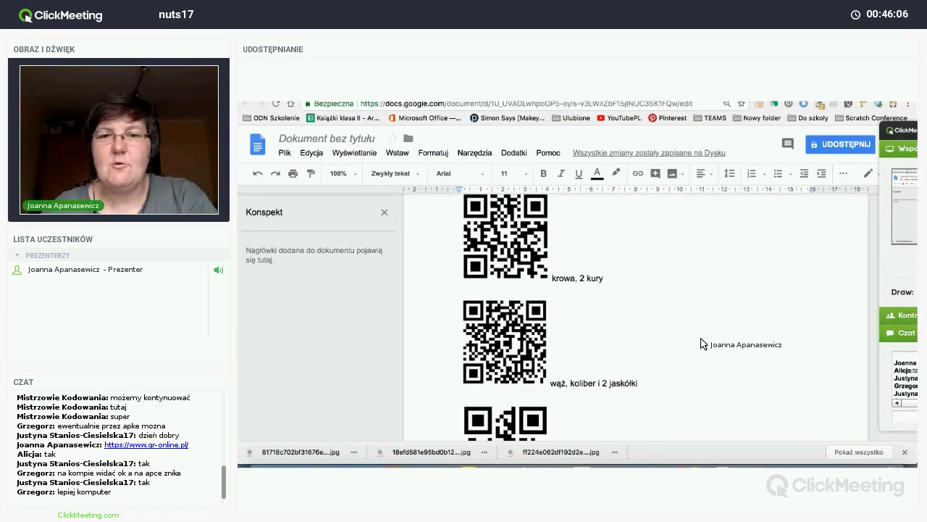
scroll(701, 343, down, 1)
scroll(701, 343, up, 2)
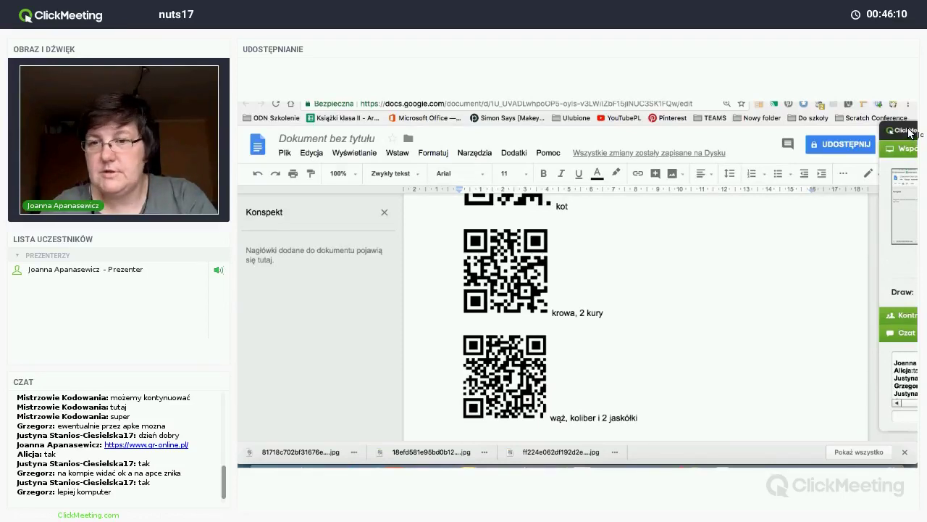
mouse_move(910, 133)
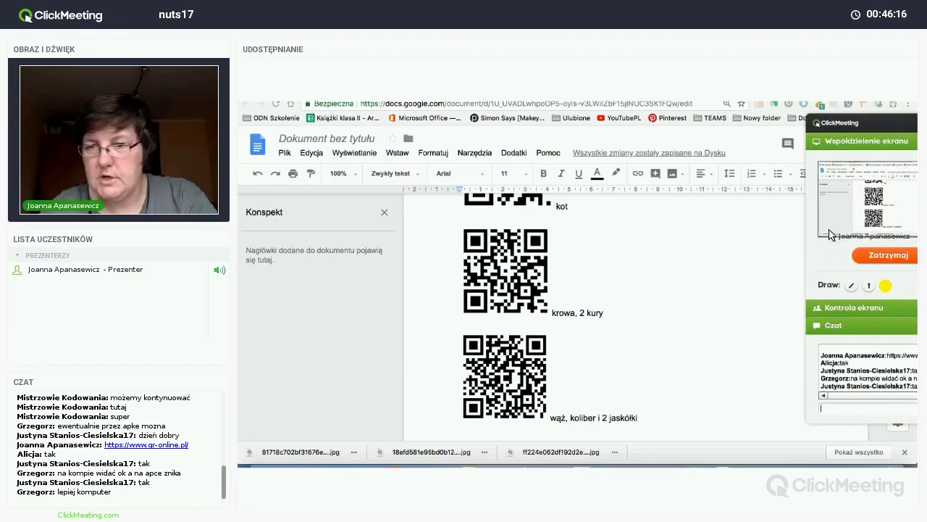
drag(813, 122, 858, 135)
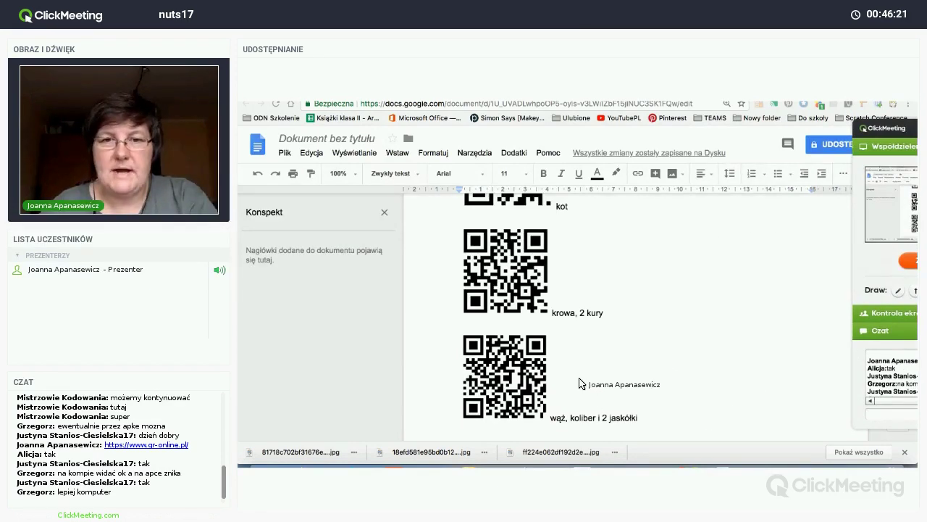
Print one colour copy of all pages of the QR code document on the Brother DCP-J4120DW printer.
scroll(579, 383, down, 3)
scroll(579, 383, up, 5)
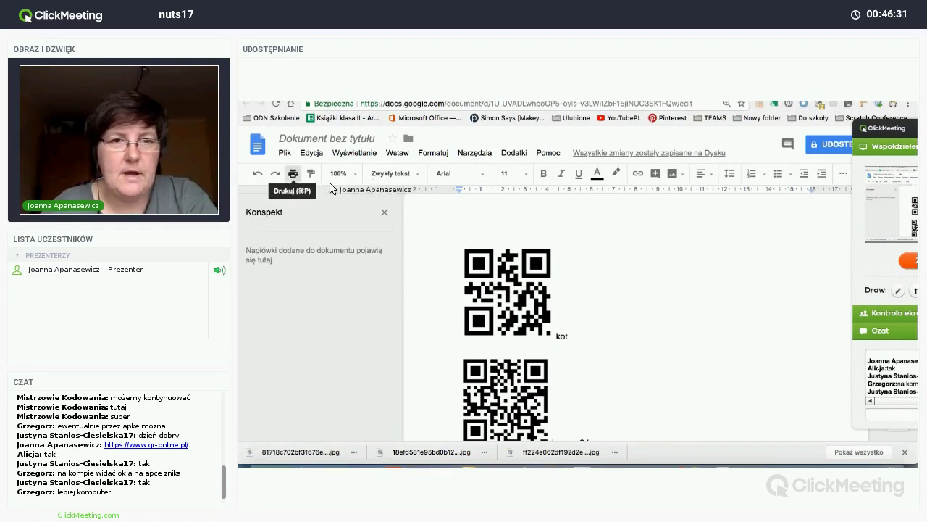
click(294, 176)
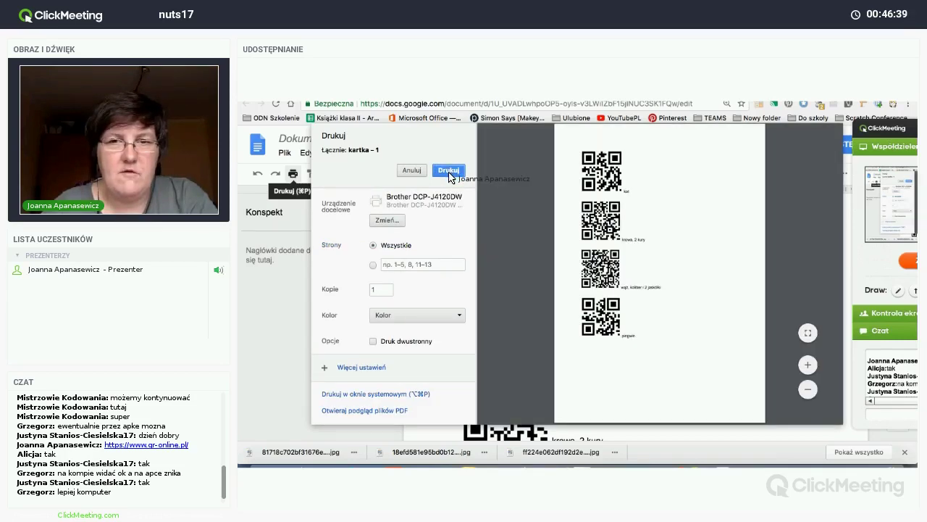
click(449, 172)
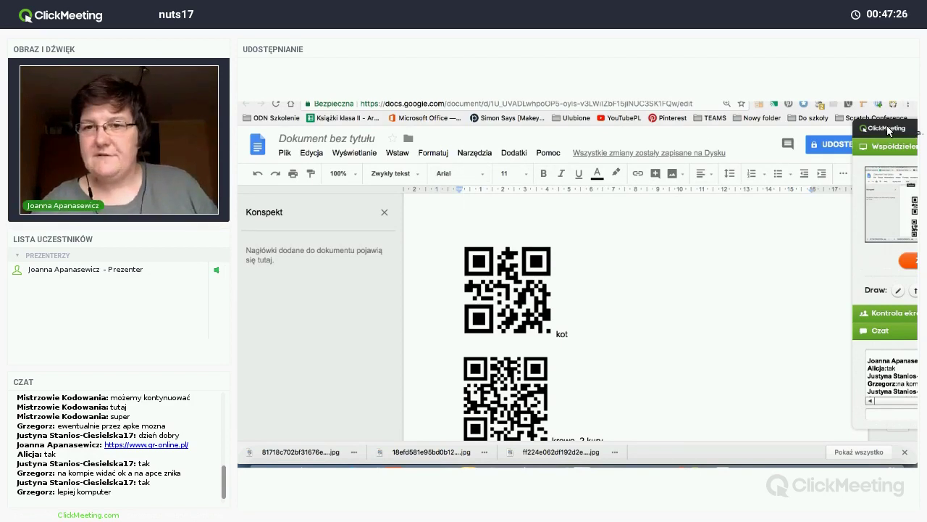
Stop the ClickMeeting screen sharing session.
mouse_move(888, 130)
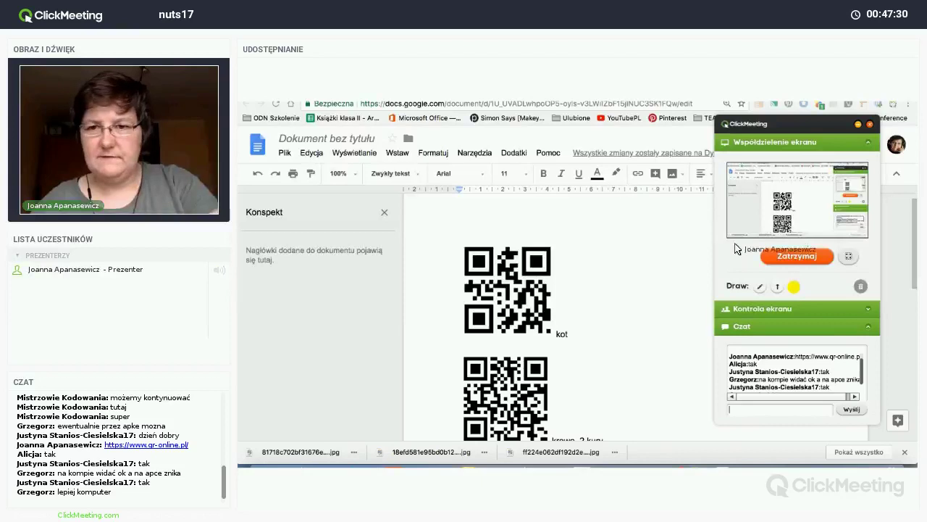
click(790, 256)
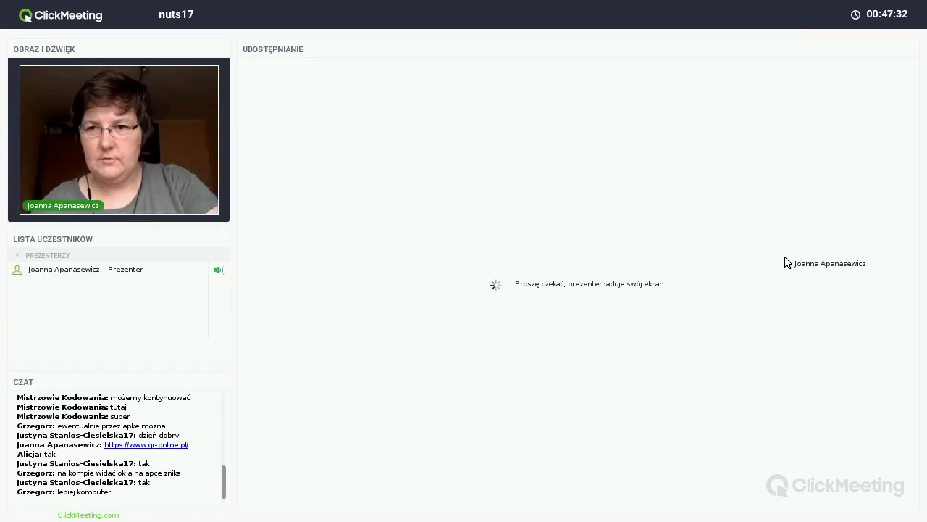
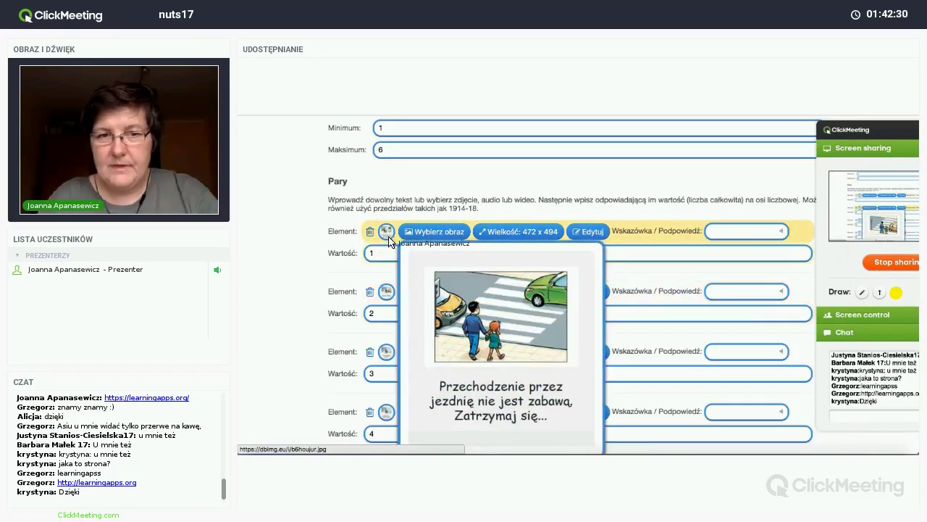
Examine the picture elements of the number-line app and the order values assigned to them.
mouse_move(386, 292)
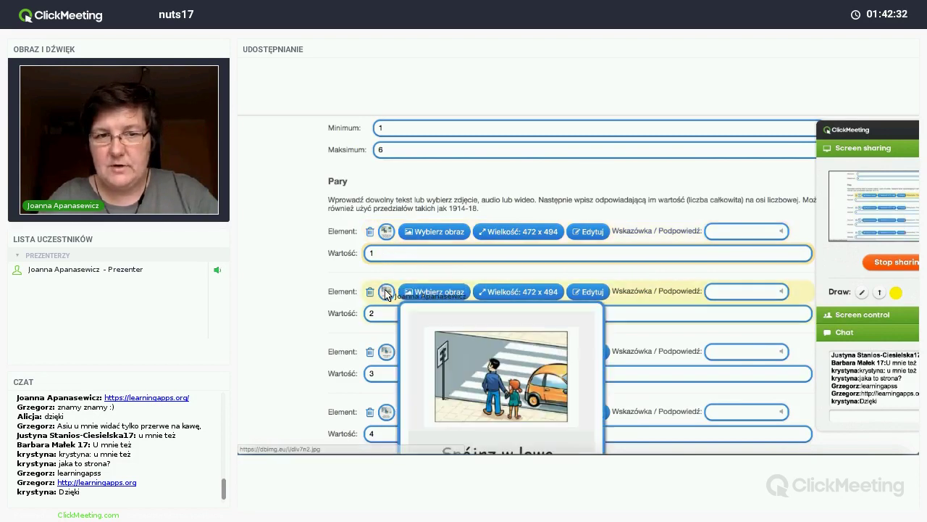
scroll(386, 294, down, 5)
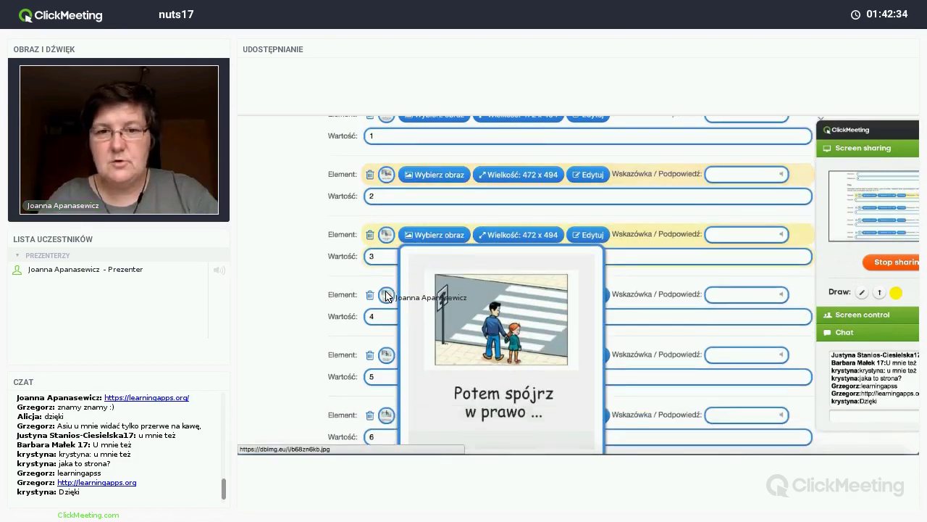
scroll(386, 293, up, 4)
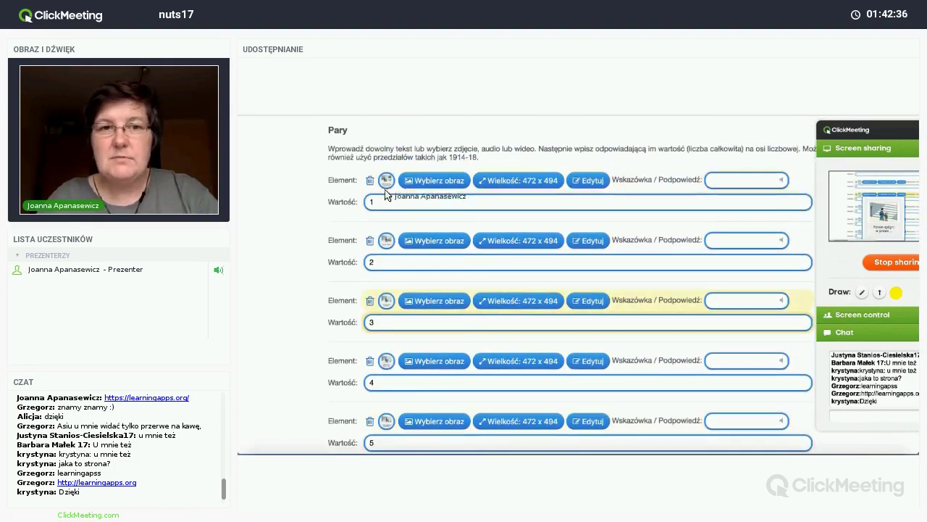
mouse_move(388, 183)
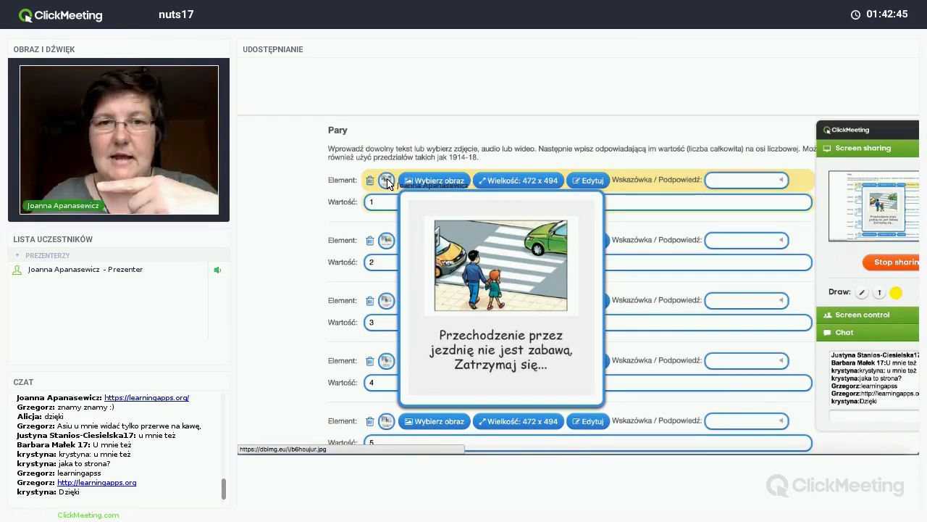
Browse the LearningApps.org example gallery and open the penguin body-part labelling example.
scroll(435, 217, up, 10)
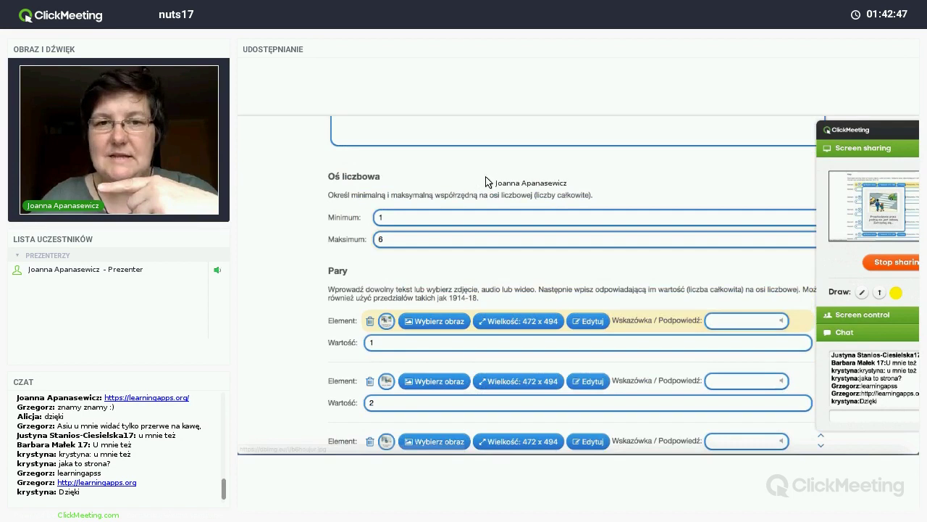
click(488, 168)
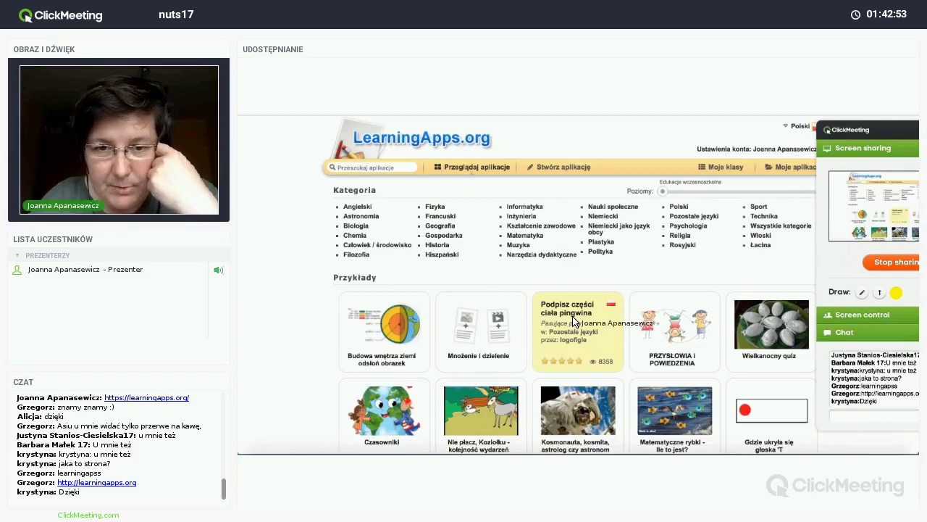
click(574, 320)
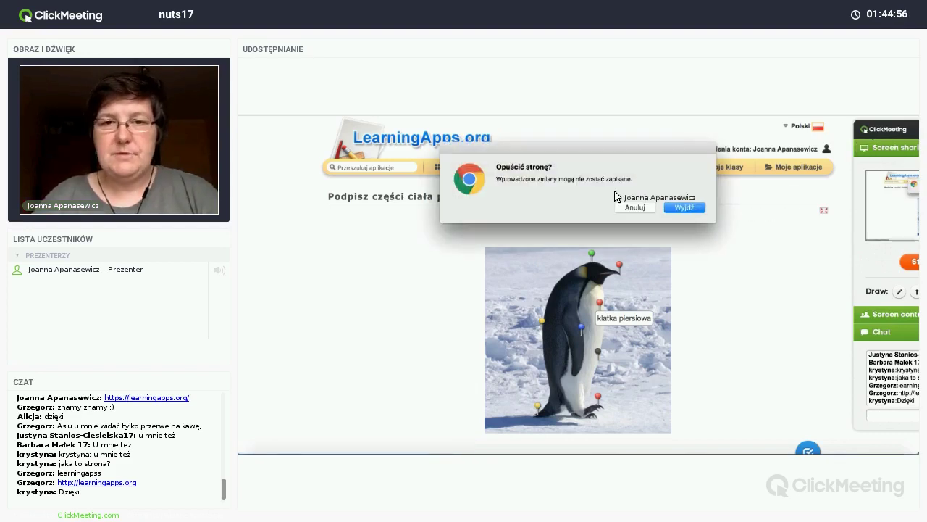
Leave the penguin example without saving and start a new app from the "Pasujące pary" template.
click(684, 208)
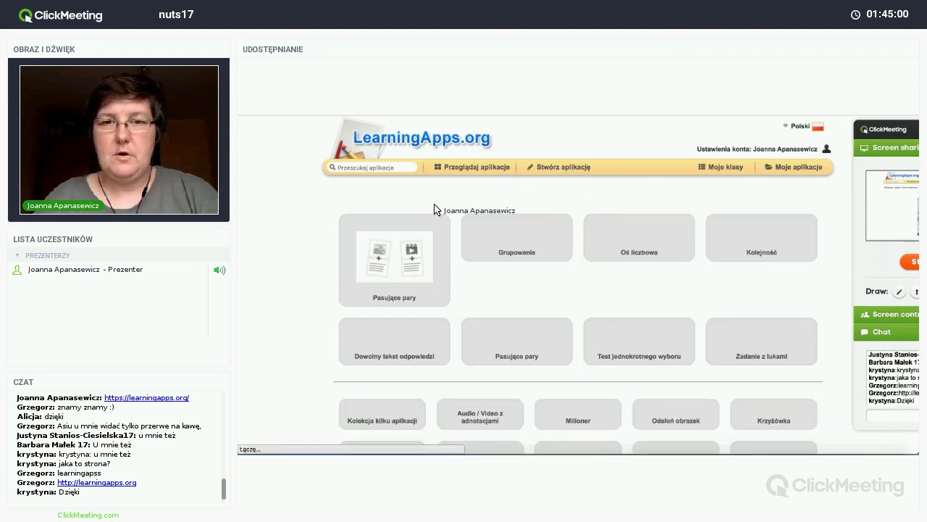
scroll(317, 231, down, 1)
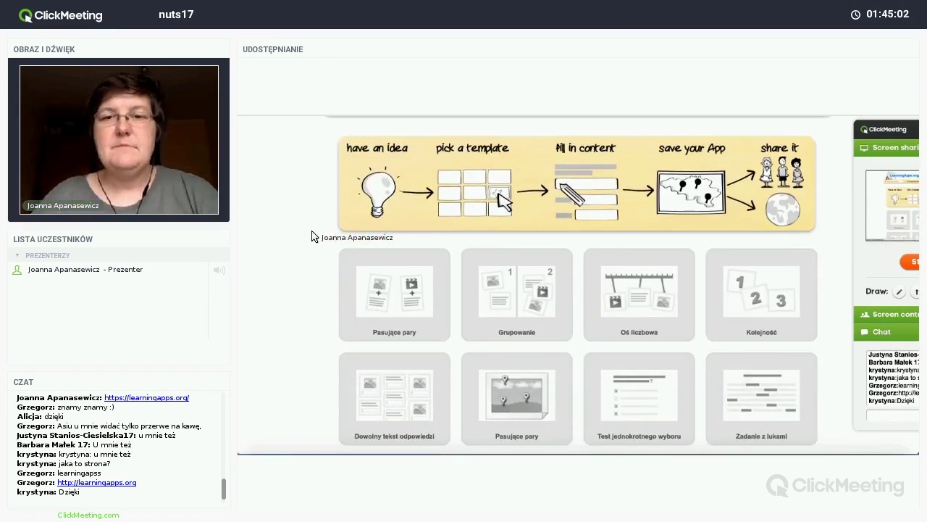
scroll(322, 238, down, 1)
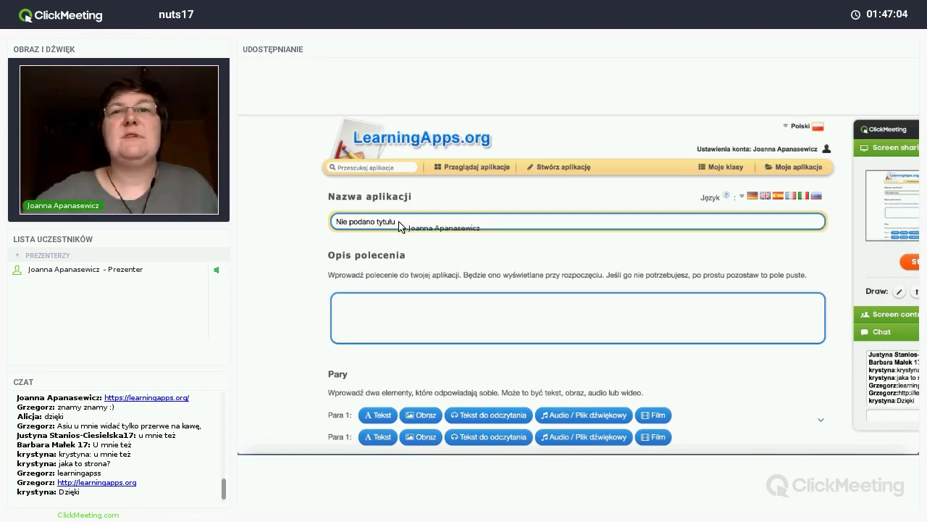
Name the app "Kolory" and enter the task description "Połącz wyrazy w pary. Wyraz który zostanie będzie dla Ciebie wskazówką.".
drag(399, 225, 331, 218)
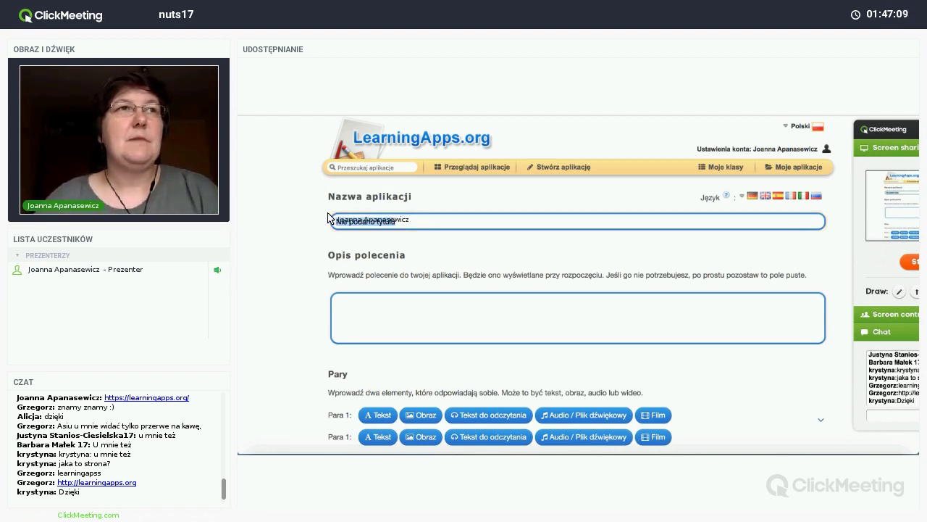
text(Koło)
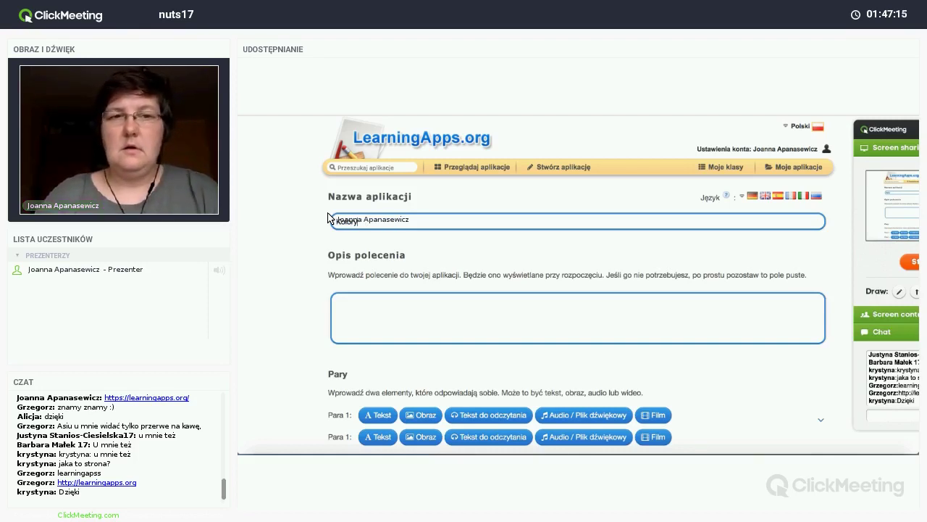
click(358, 315)
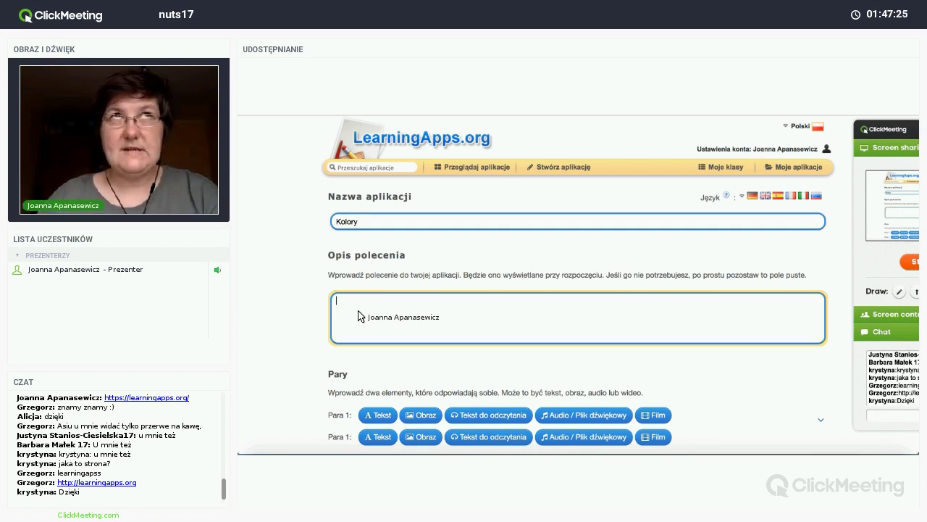
text(Połą)
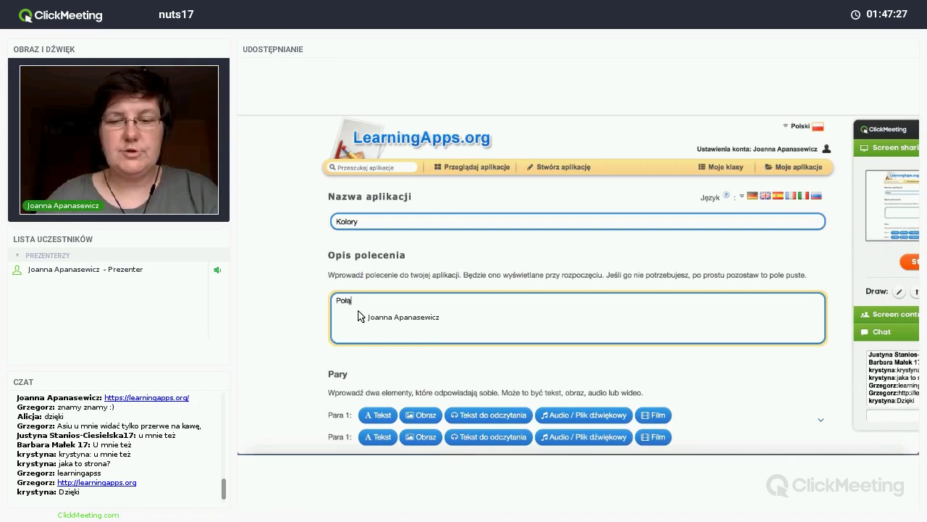
text(cz wy)
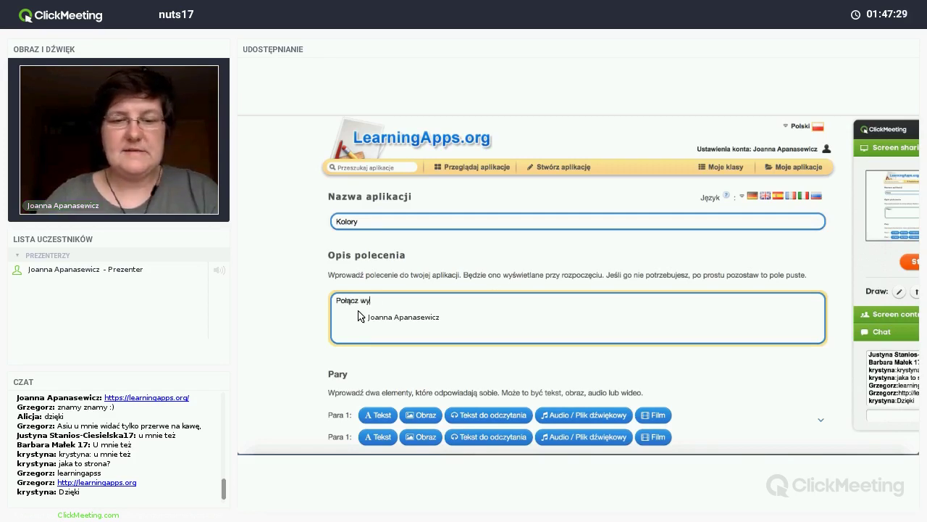
text(razy w p)
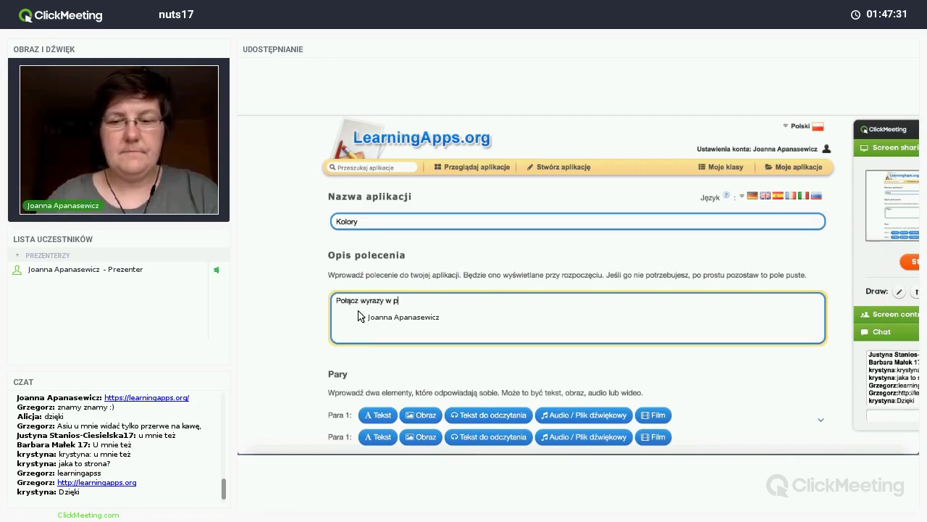
text(ary. Wyraz)
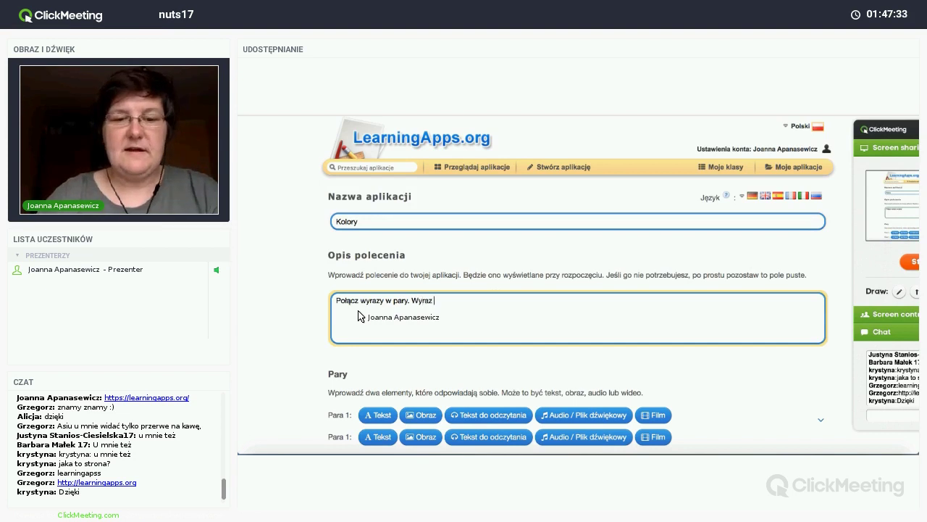
text( który zostanie)
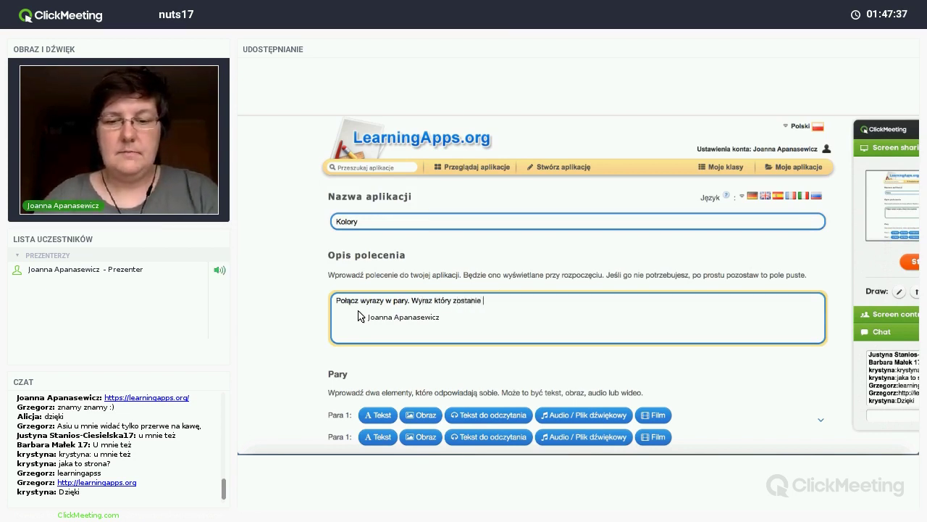
text( będzie dla Ciebie )
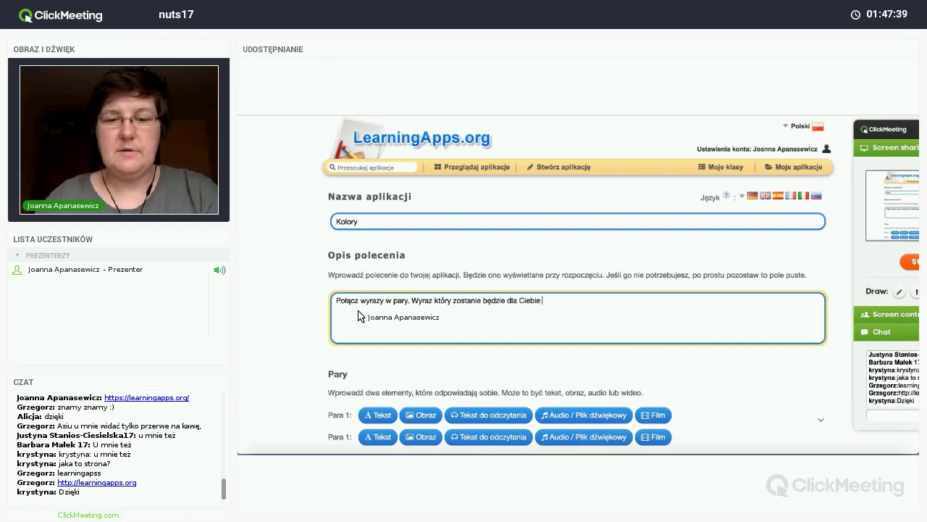
text(wskazówką.)
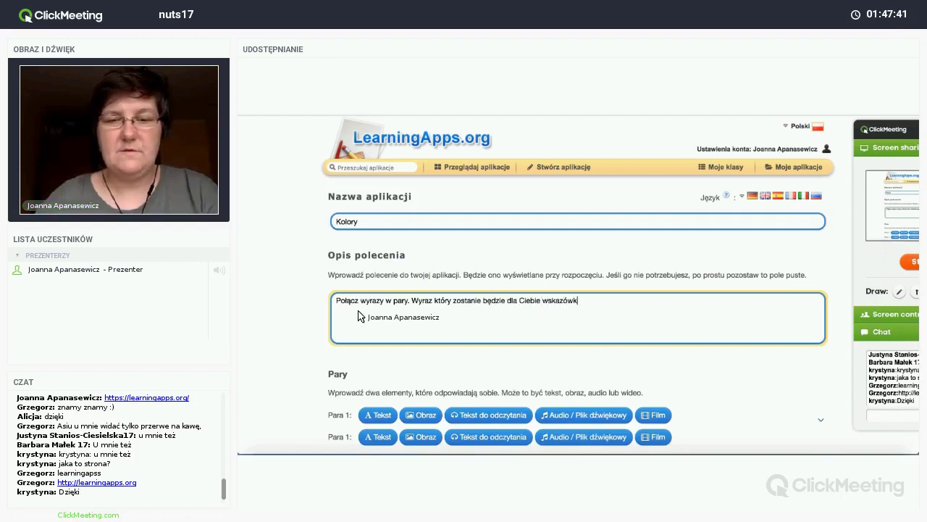
Insert commas after "Wyraz" and "zostanie" in the task description.
click(433, 301)
text(,)
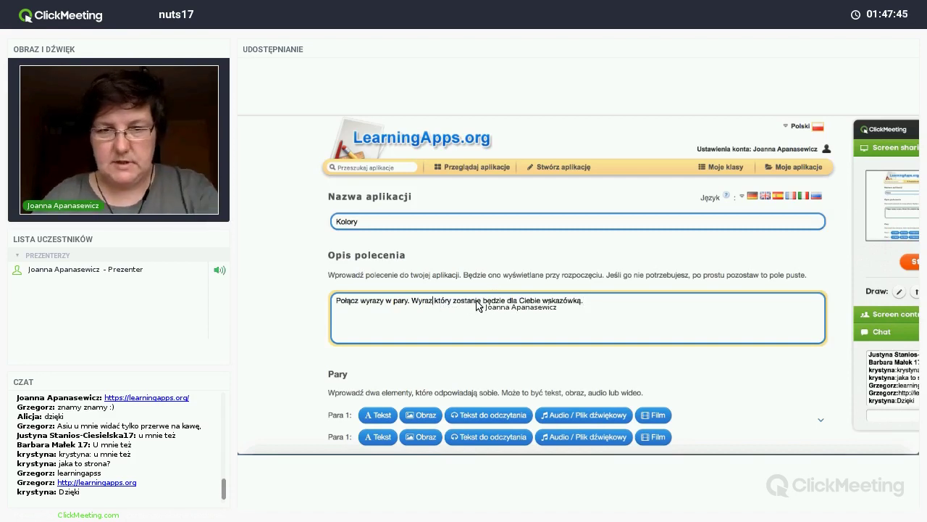
click(484, 300)
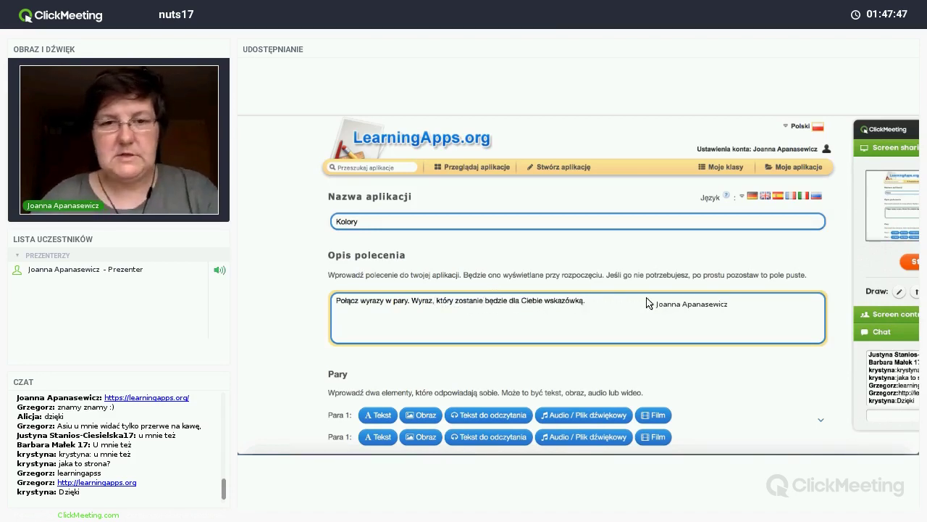
text(,)
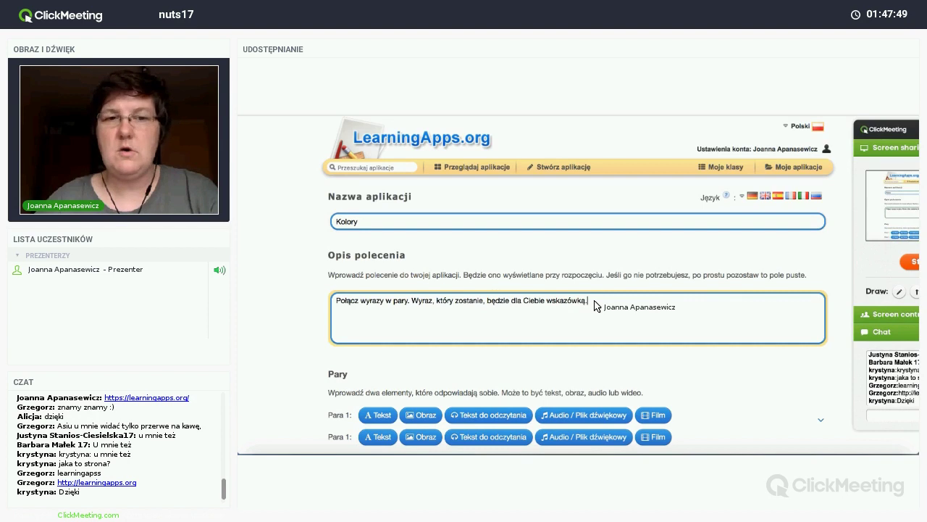
Fill the first pair with the text elements "zielony" and "green".
scroll(432, 283, down, 3)
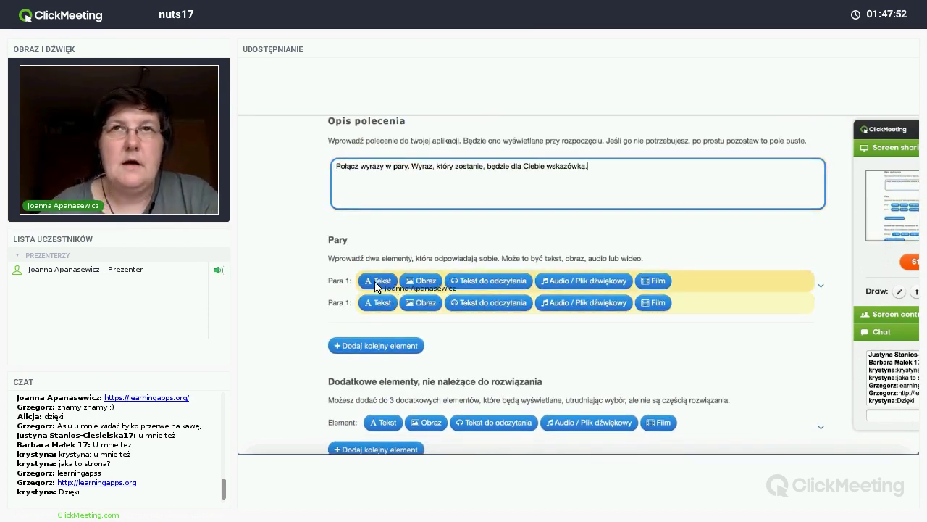
click(378, 281)
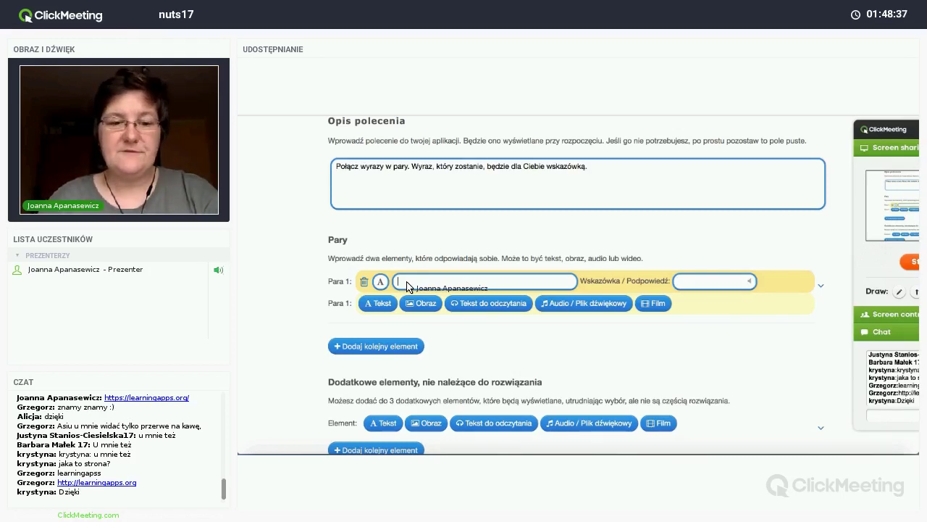
text(zielony)
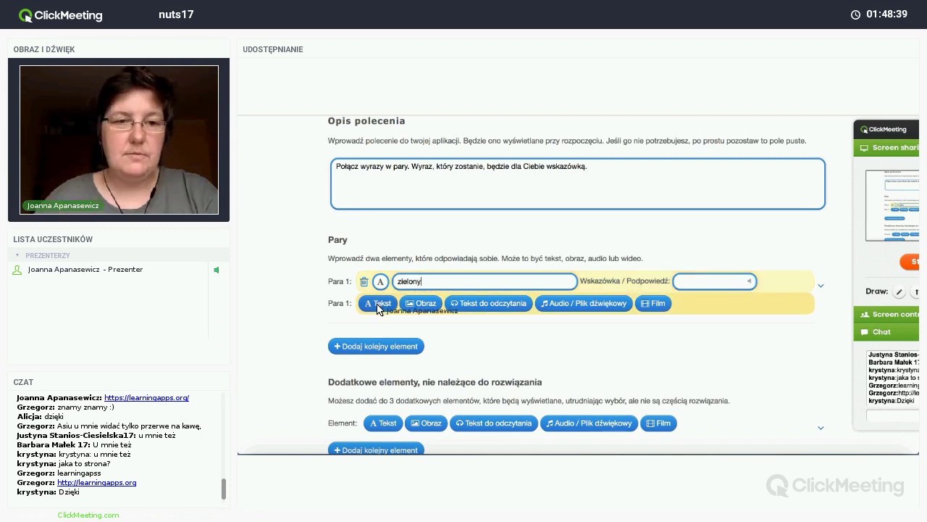
click(377, 303)
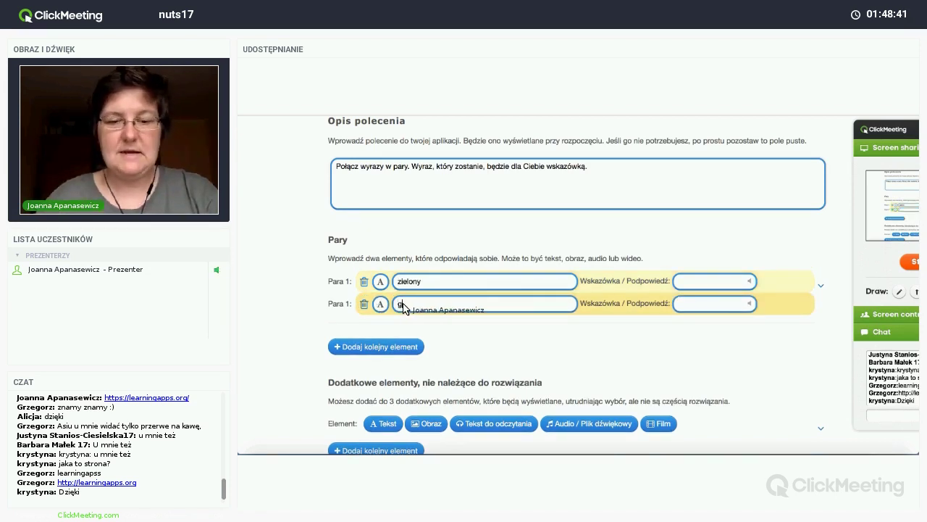
text(green)
Add a second pair with the text elements "niebieski" and "blue".
click(390, 345)
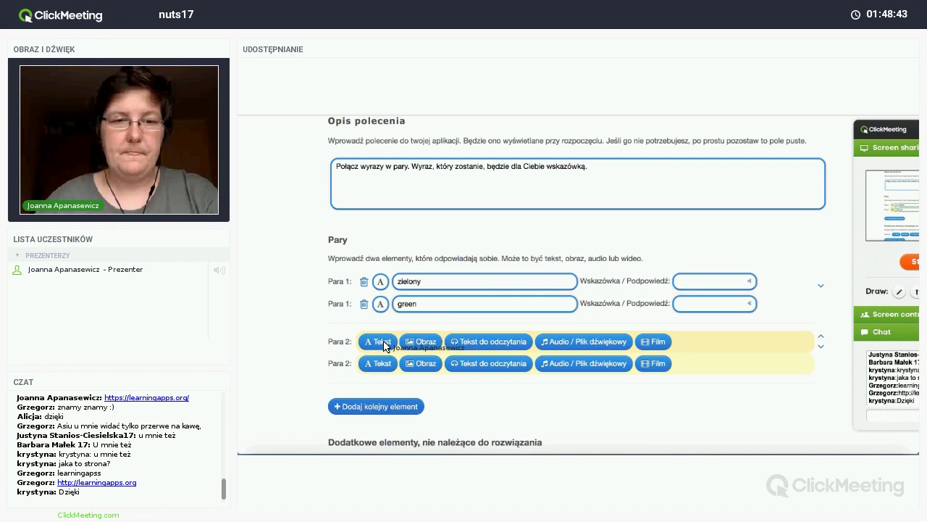
click(382, 341)
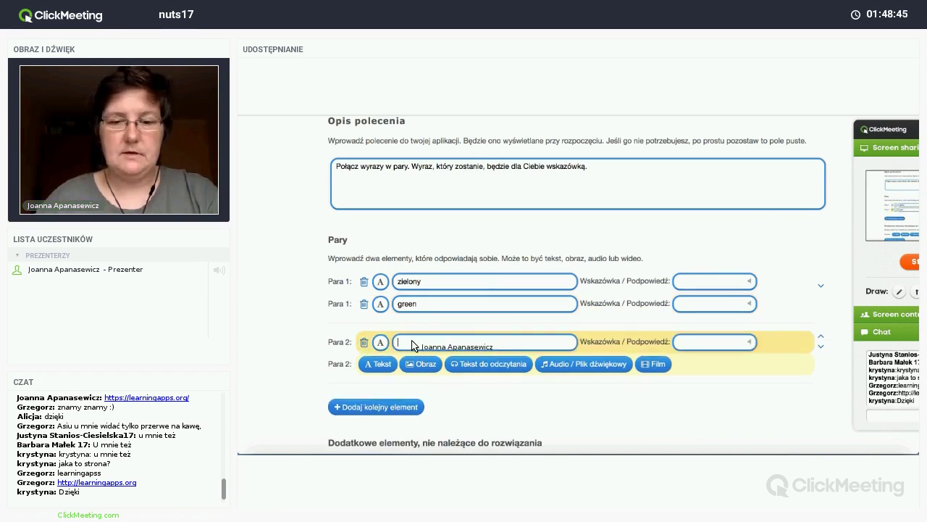
text(niebieski)
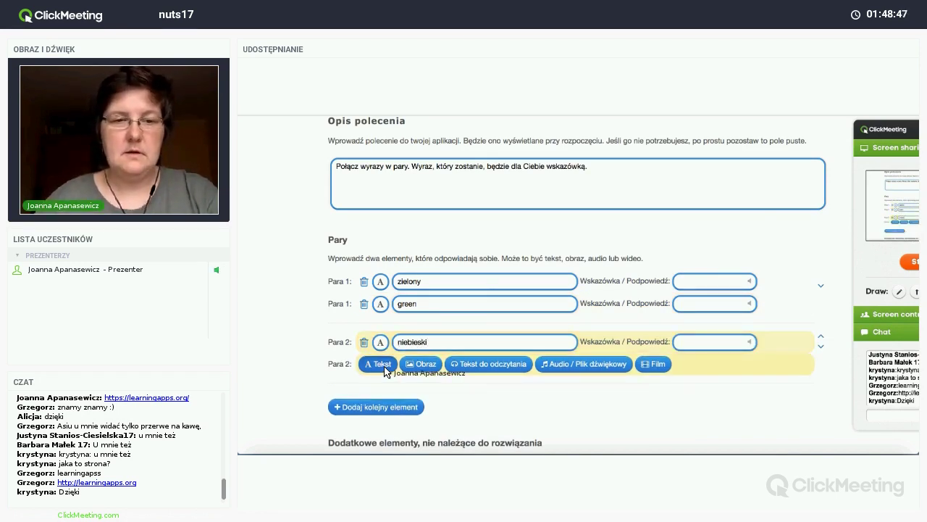
click(382, 364)
text(blue)
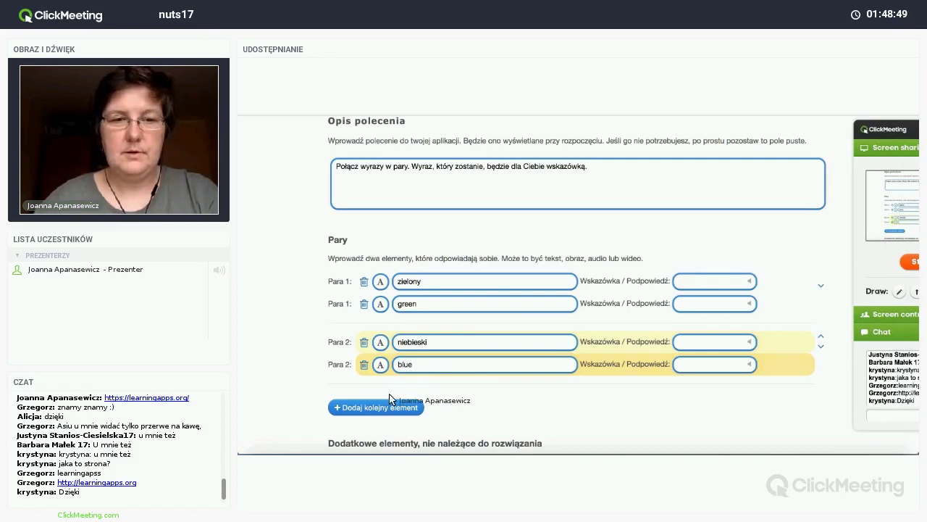
Add a third pair with the text elements "różowy" and "pink".
click(391, 406)
click(381, 403)
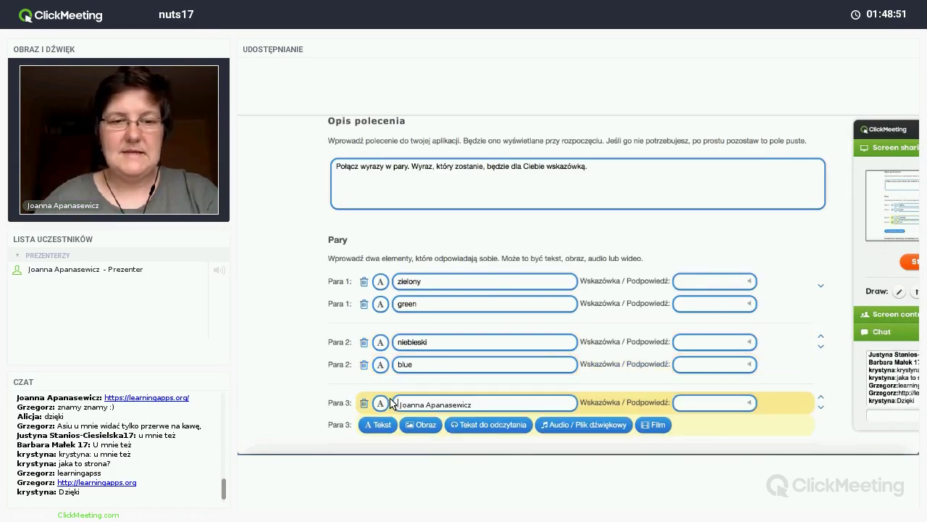
scroll(398, 362, down, 1)
text(róż)
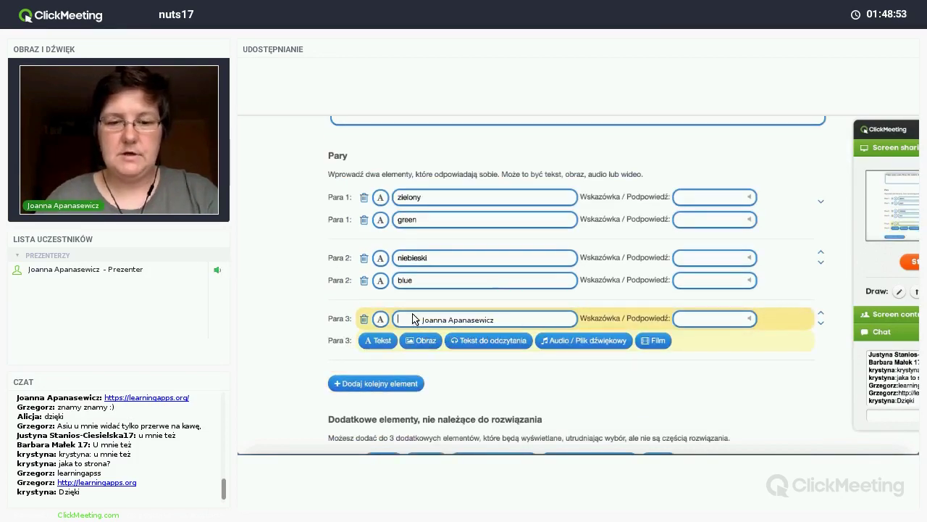
text(owy)
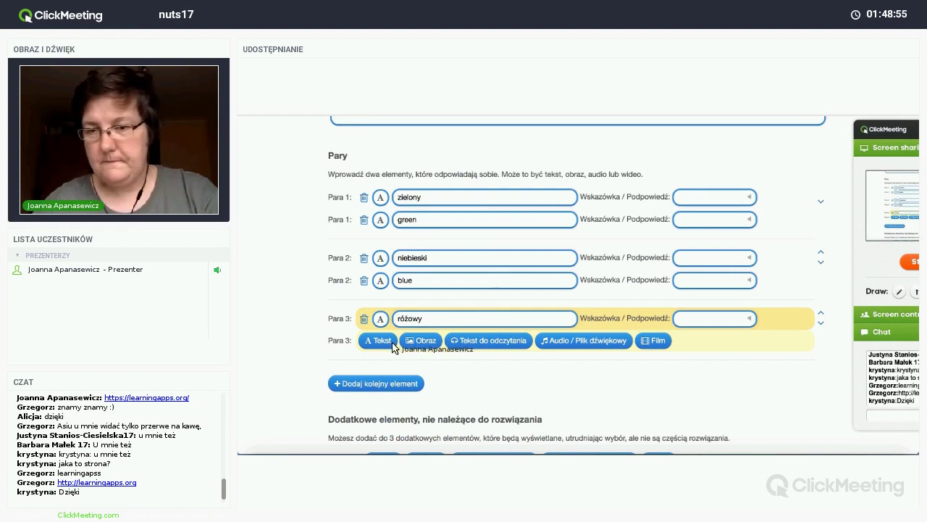
click(382, 342)
text(pink)
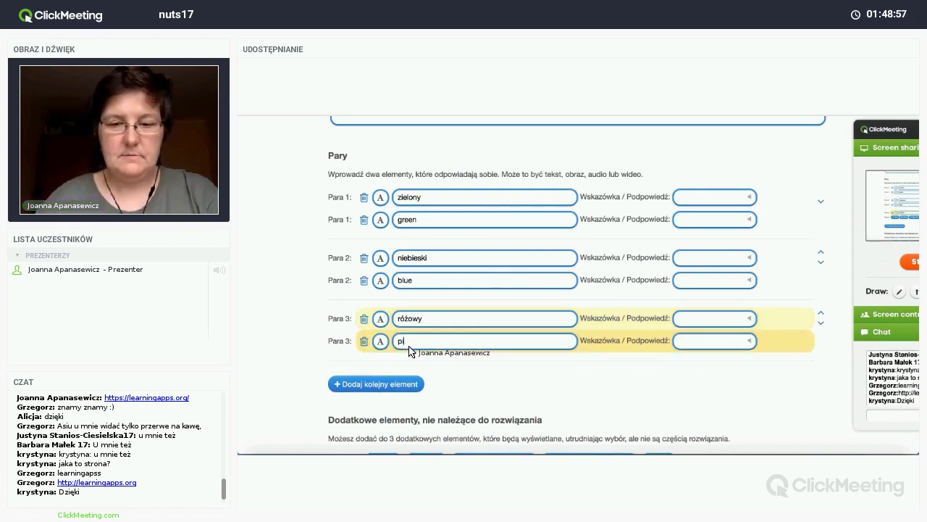
Add a fourth pair with the text elements "żółty" and "yellow".
click(391, 383)
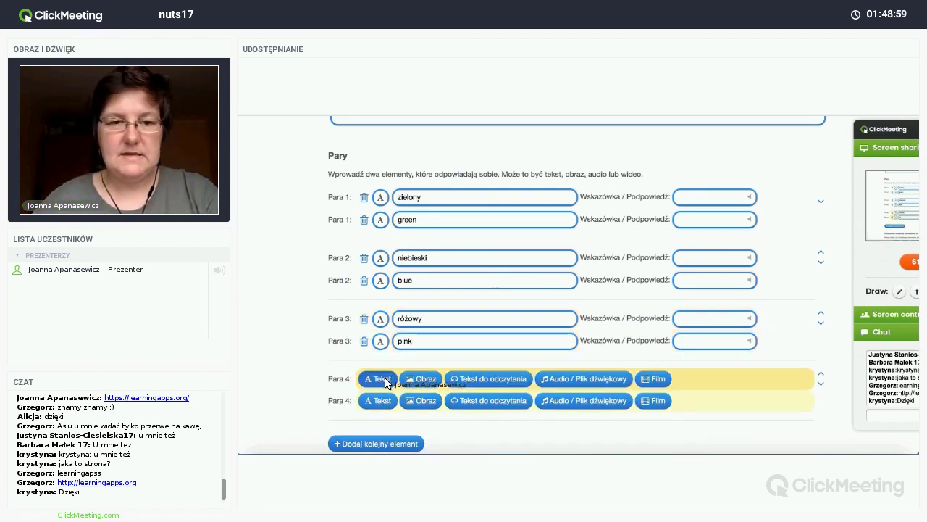
click(382, 379)
scroll(397, 332, down, 1)
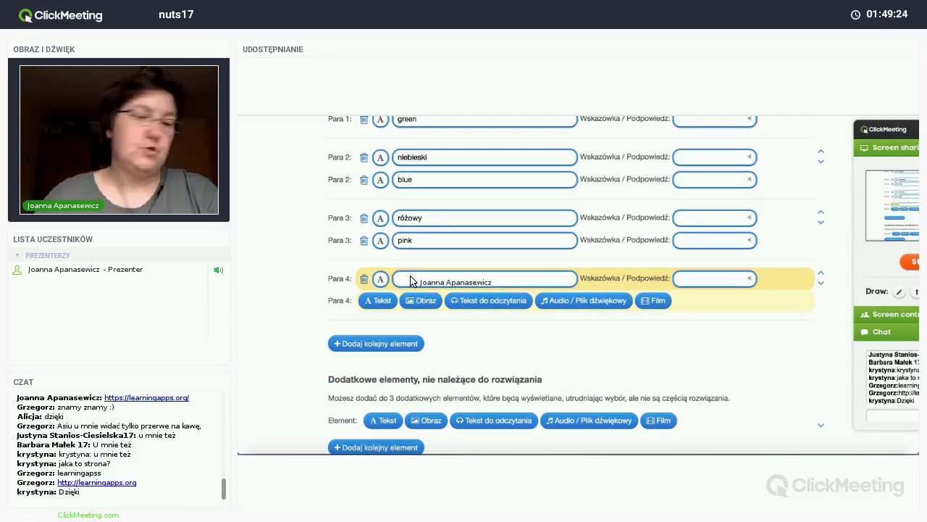
text(ty)
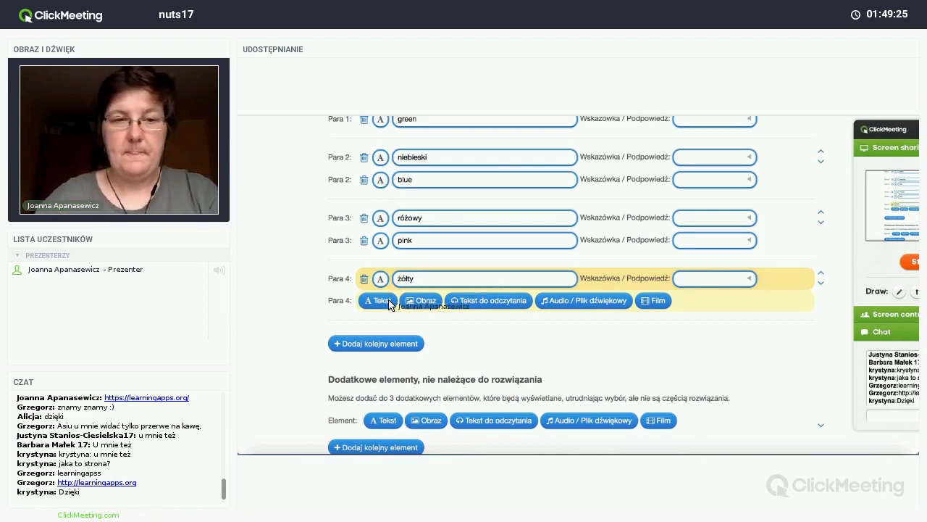
click(380, 300)
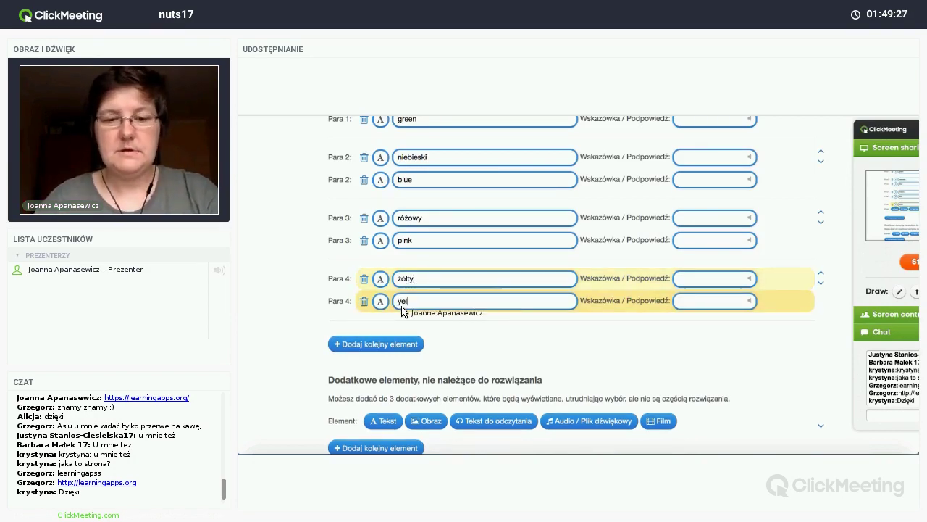
text(yellow)
Add a fifth pair with the text elements "brązowy" and "brown".
click(377, 344)
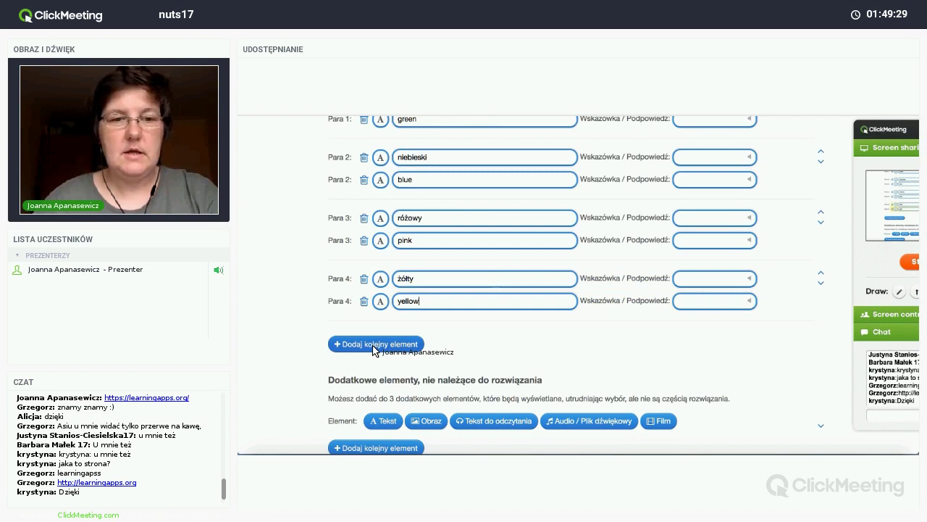
scroll(374, 350, down, 1)
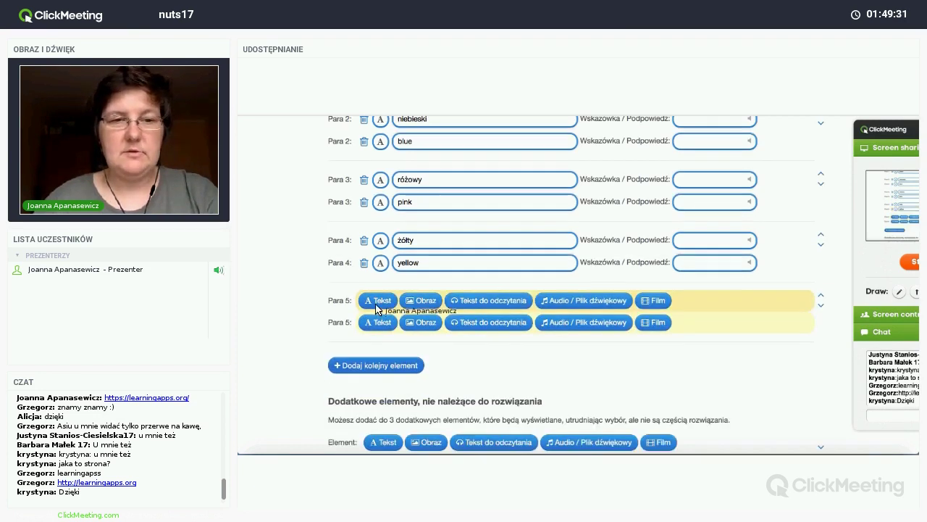
click(378, 303)
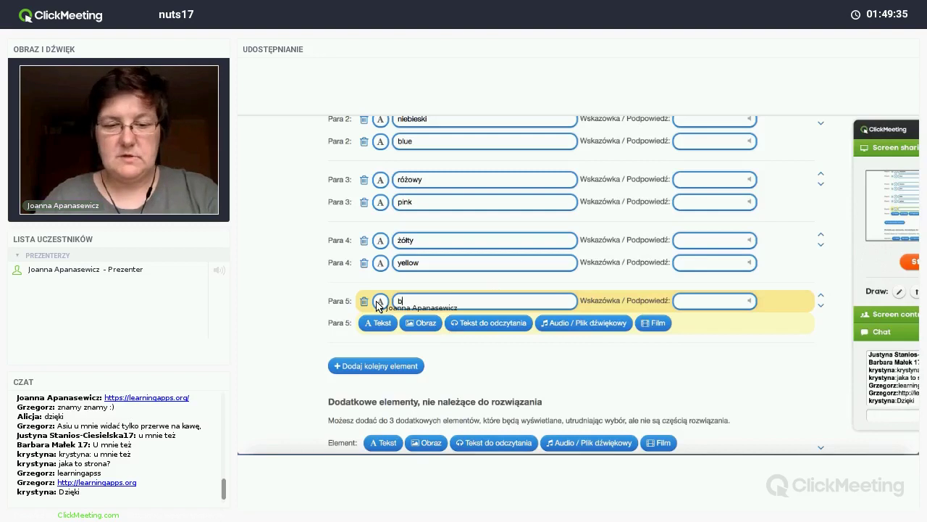
text(brązowy)
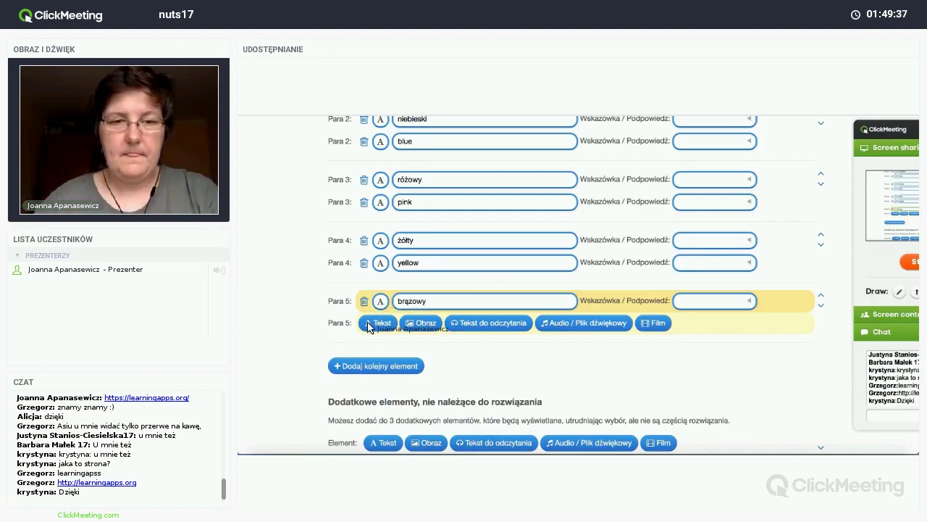
click(378, 322)
text(brow)
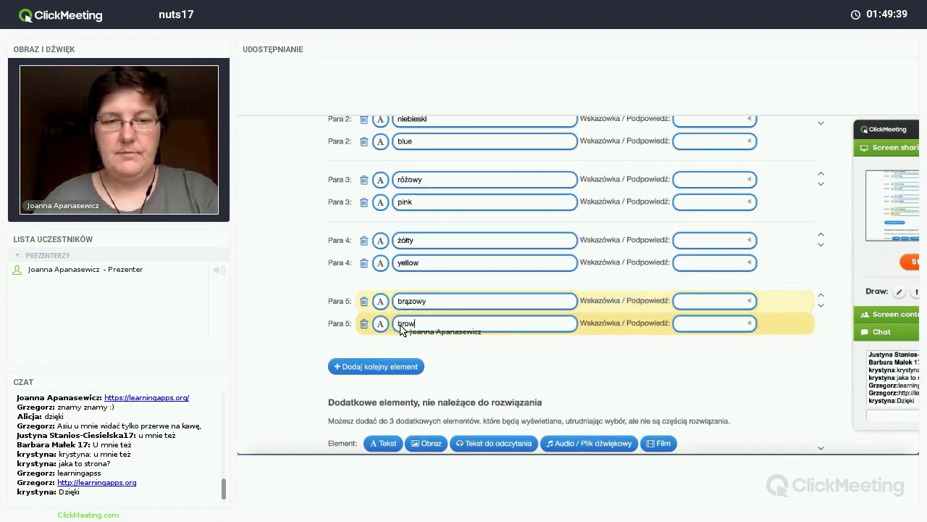
text(n)
Add a sixth pair with the text elements "czarny" and "black".
click(395, 366)
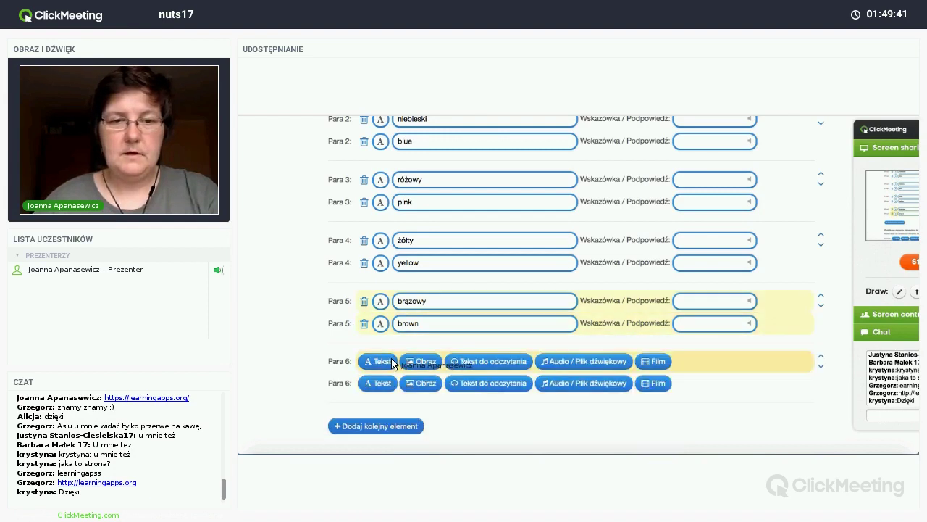
click(379, 361)
text(czarn)
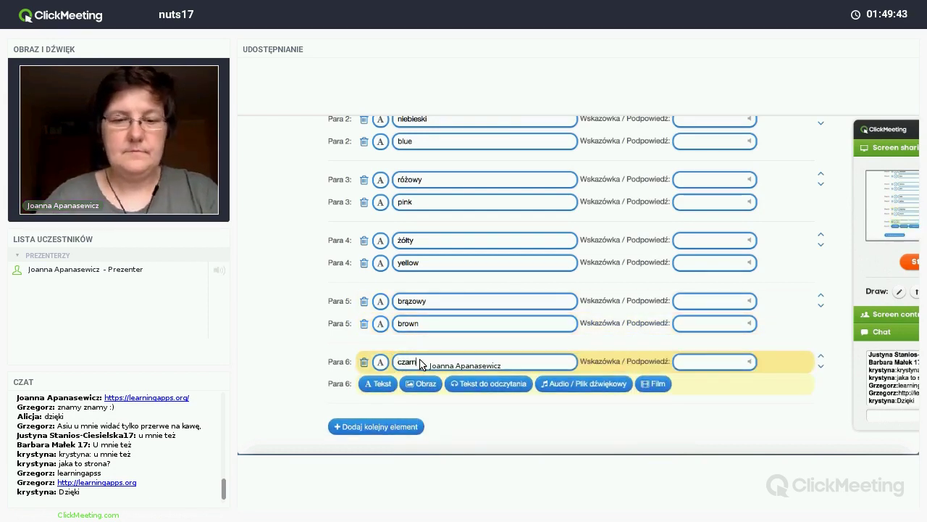
text(y)
click(389, 385)
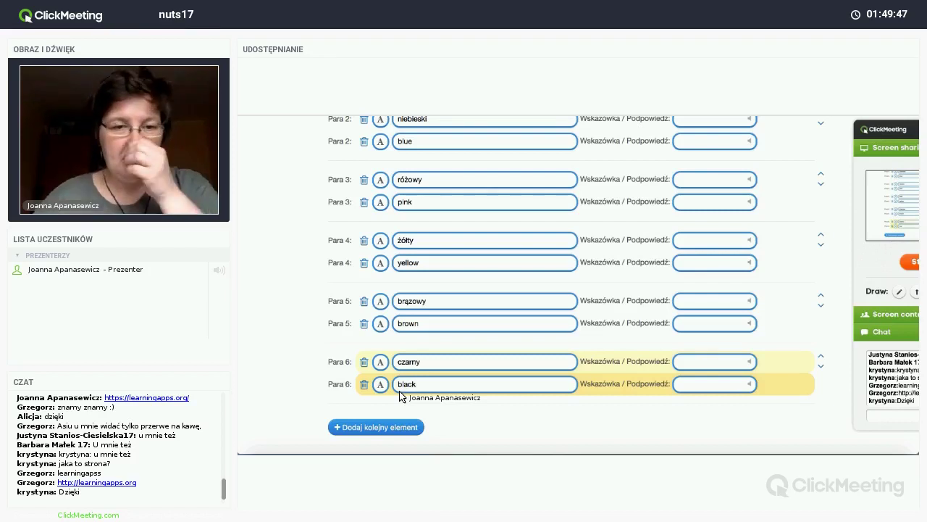
Add an empty seventh pair below the czarny/black pair.
scroll(399, 394, down, 3)
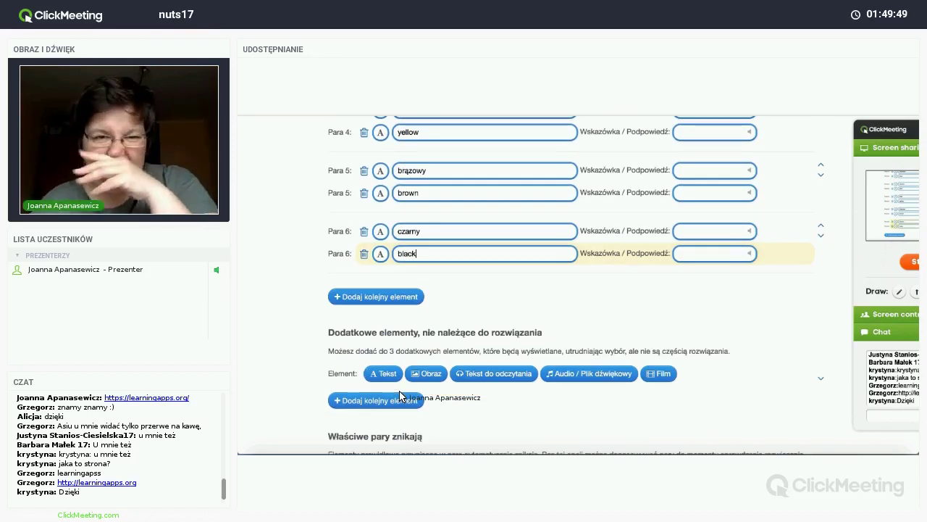
click(368, 298)
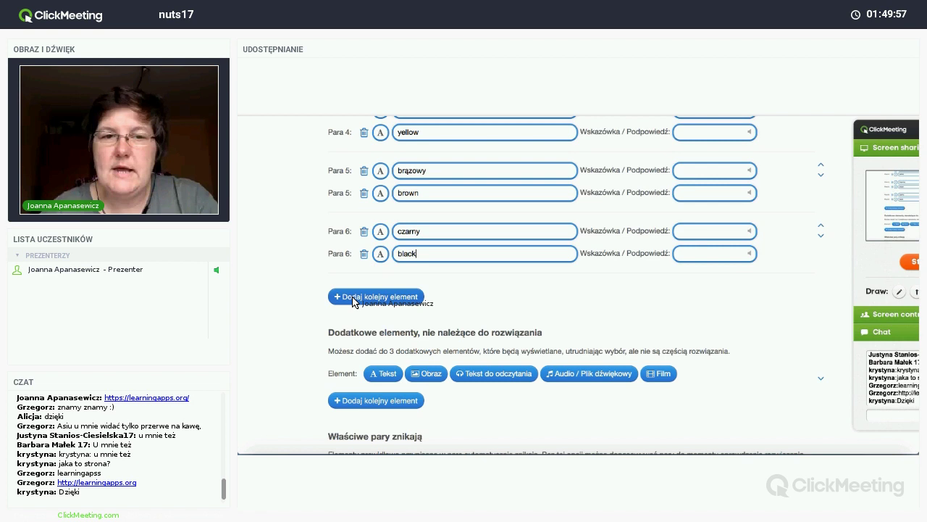
click(353, 298)
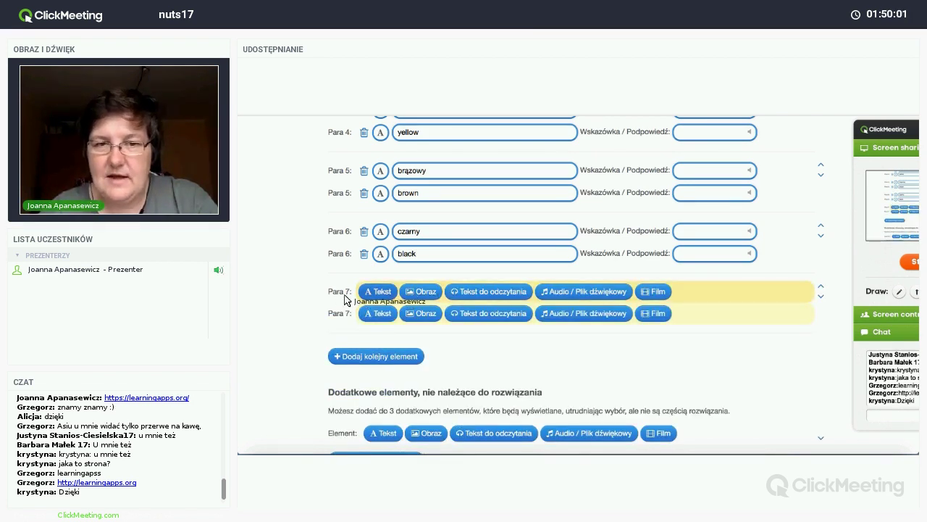
Fill the additional element that does not belong to the solution with the text "red".
scroll(346, 298, down, 2)
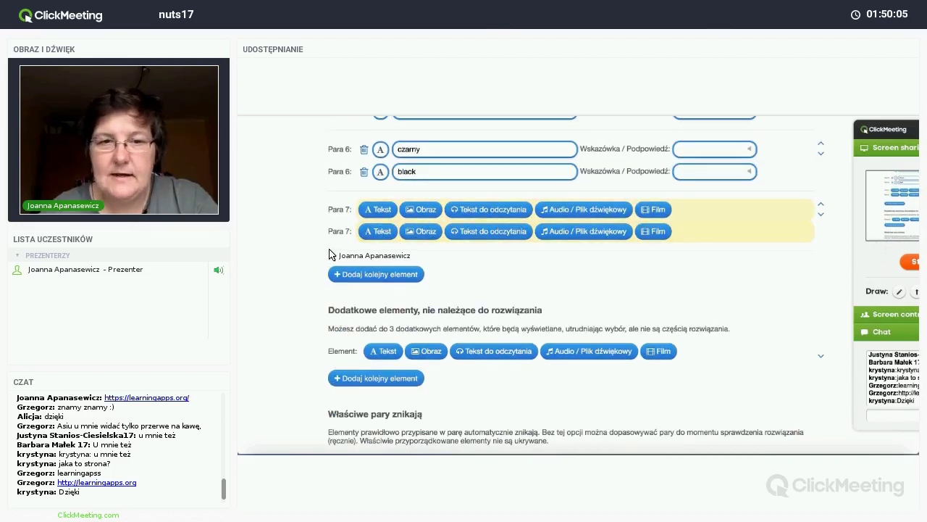
scroll(329, 254, down, 1)
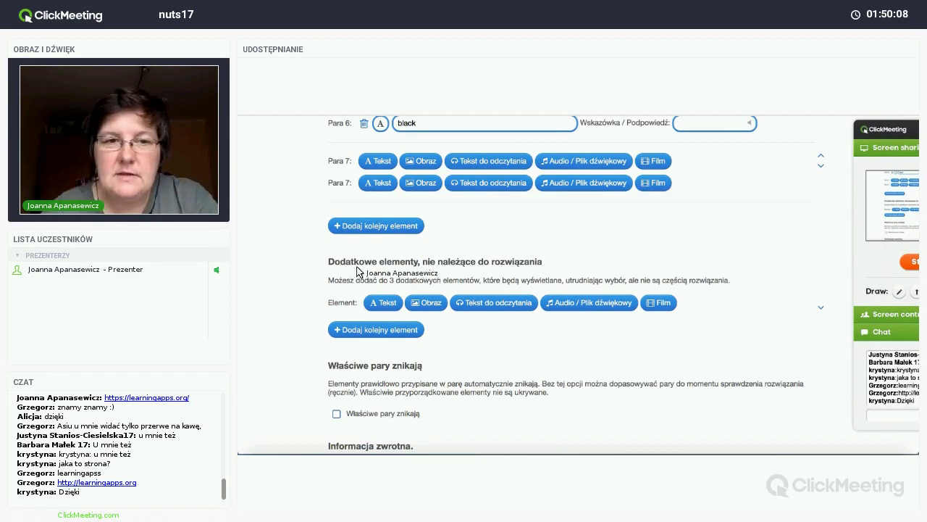
drag(543, 262, 336, 265)
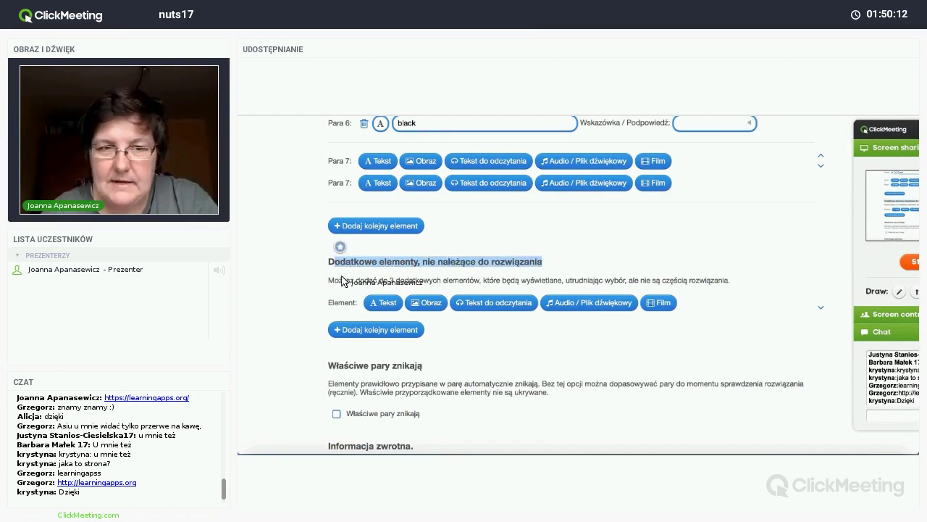
click(346, 284)
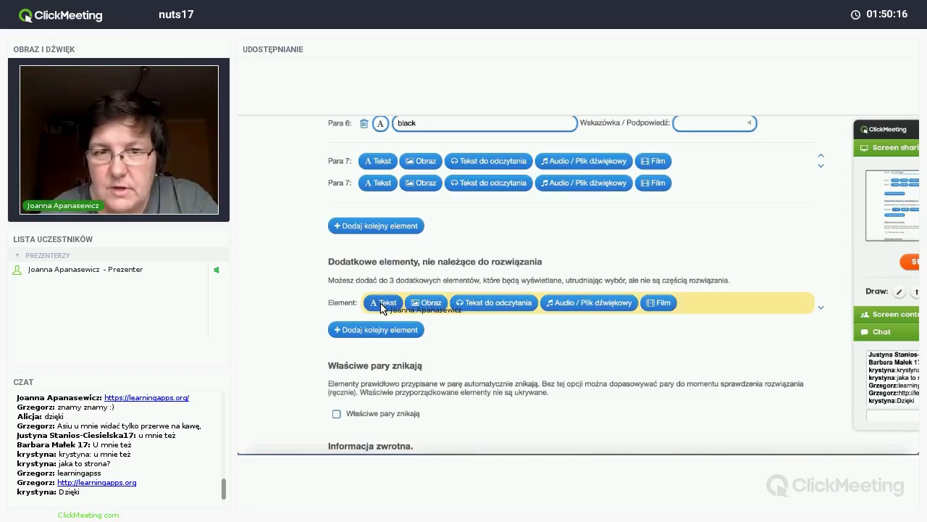
click(382, 304)
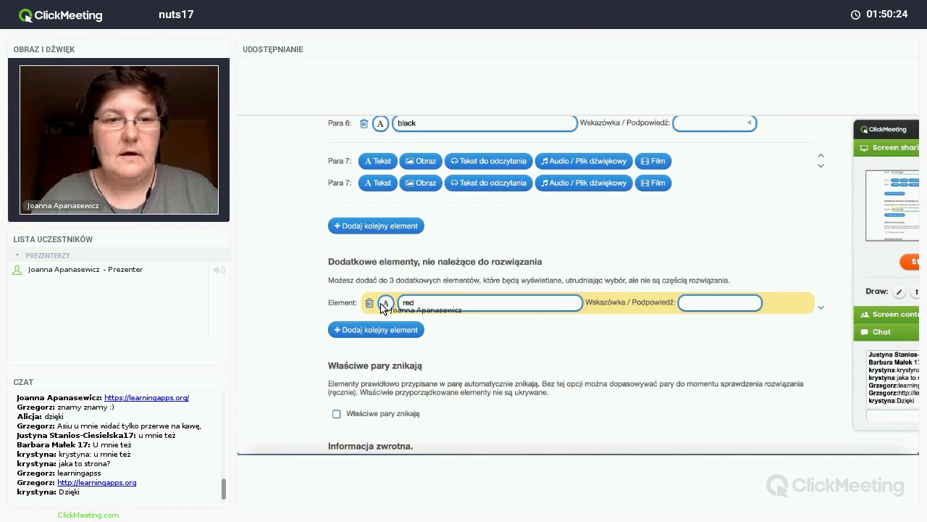
scroll(362, 308, down, 1)
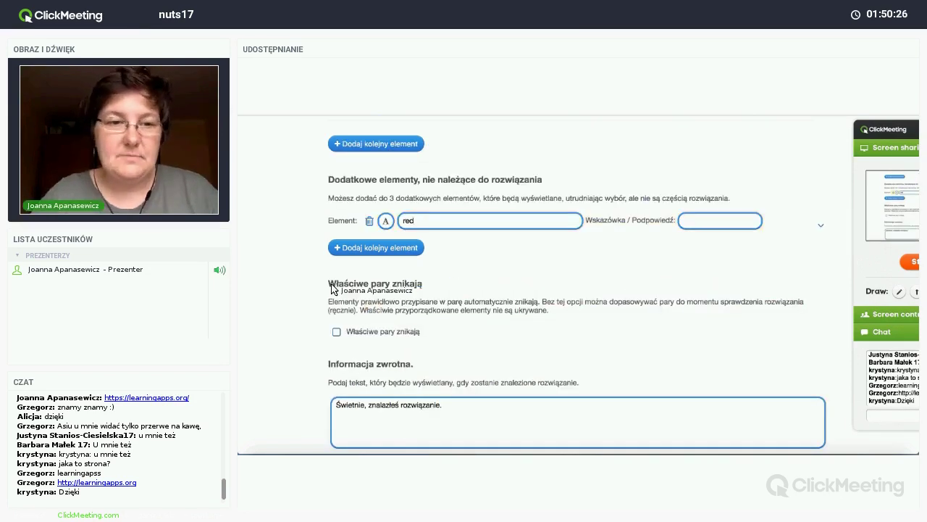
drag(329, 285, 426, 287)
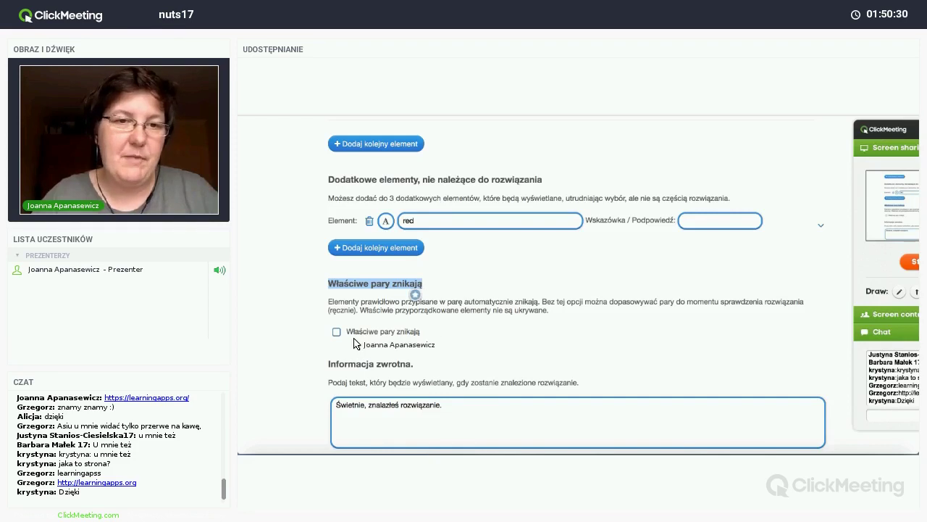
click(331, 305)
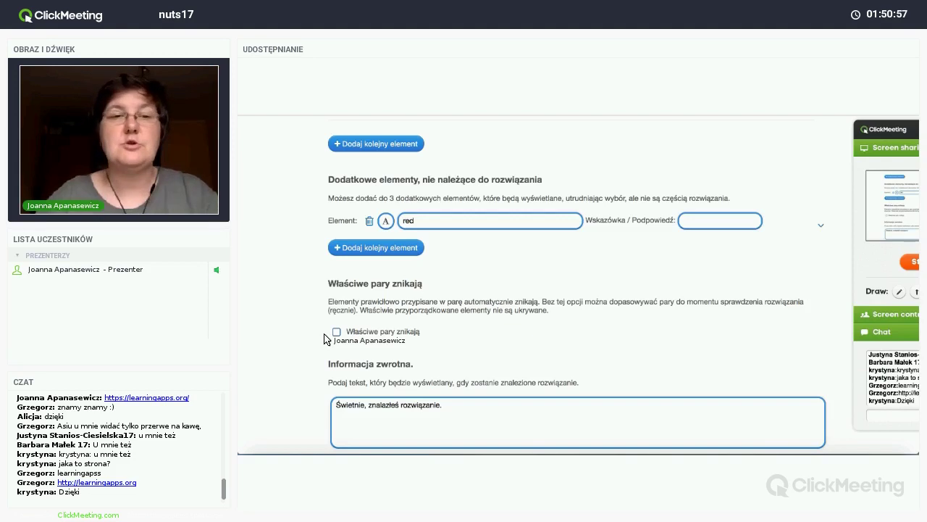
Append "Teraz pomyśl, gdzie zaprowadzisz swojego robota. Wskazówka brzmi: RED" to the feedback text shown when the solution is found.
scroll(355, 283, down, 1)
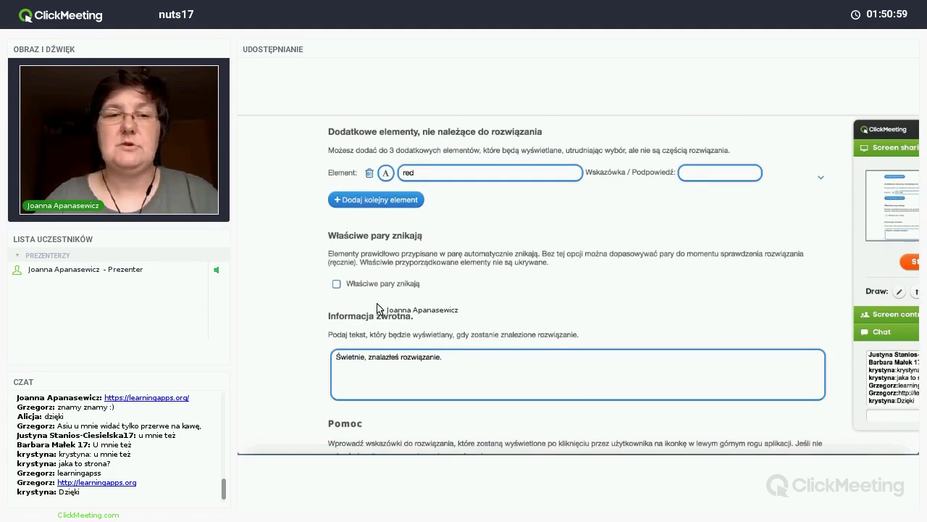
scroll(378, 310, down, 3)
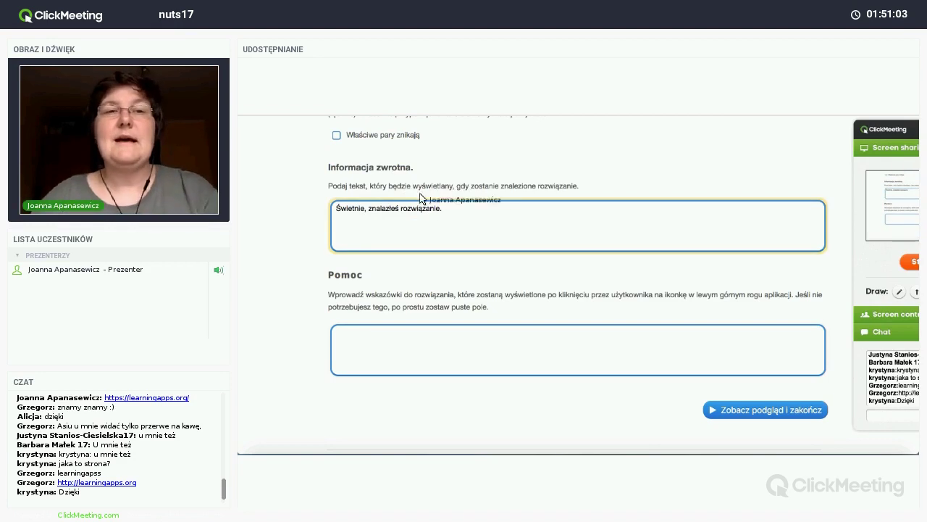
click(446, 211)
double_click(419, 210)
click(462, 212)
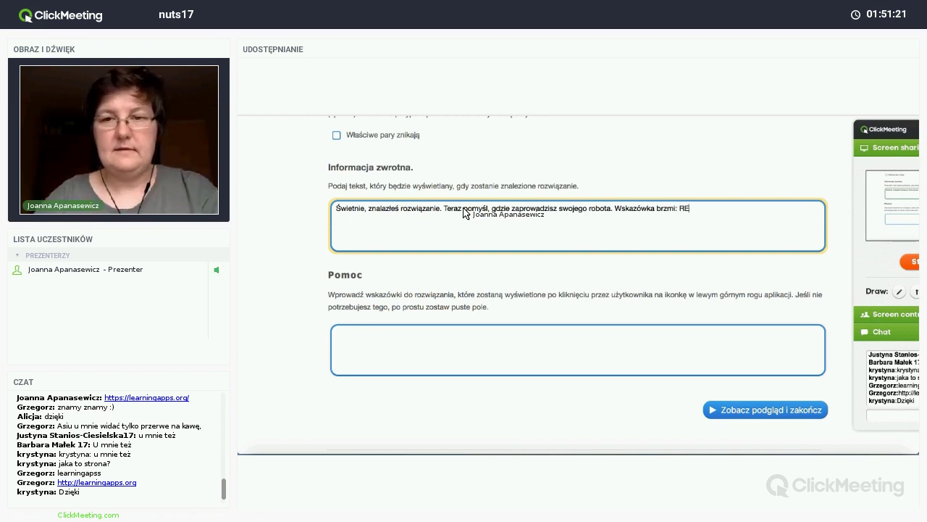
text(D)
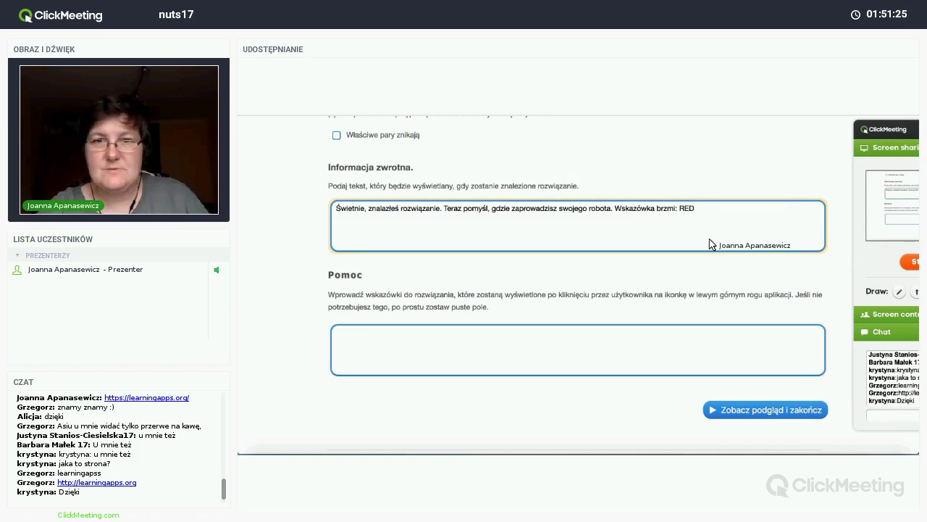
Open the preview of the finished matching app and dismiss its instruction message.
scroll(737, 370, down, 1)
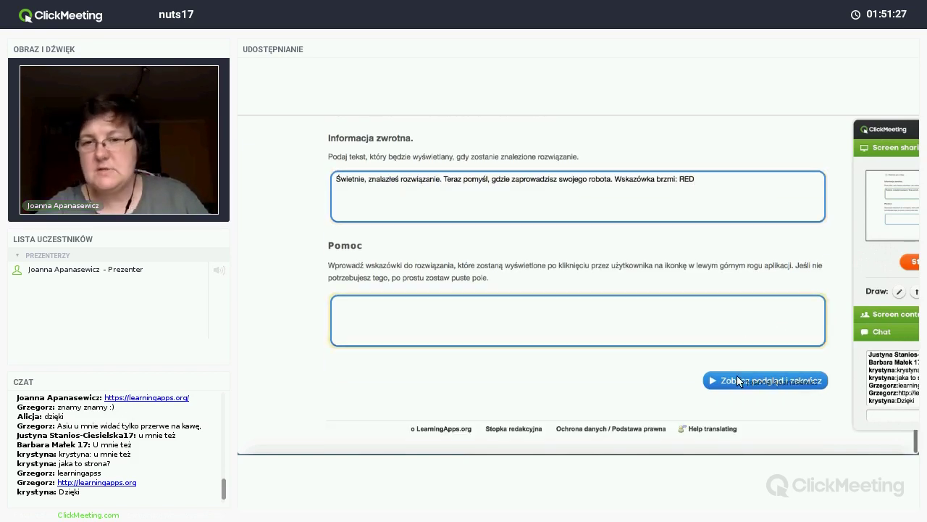
click(744, 383)
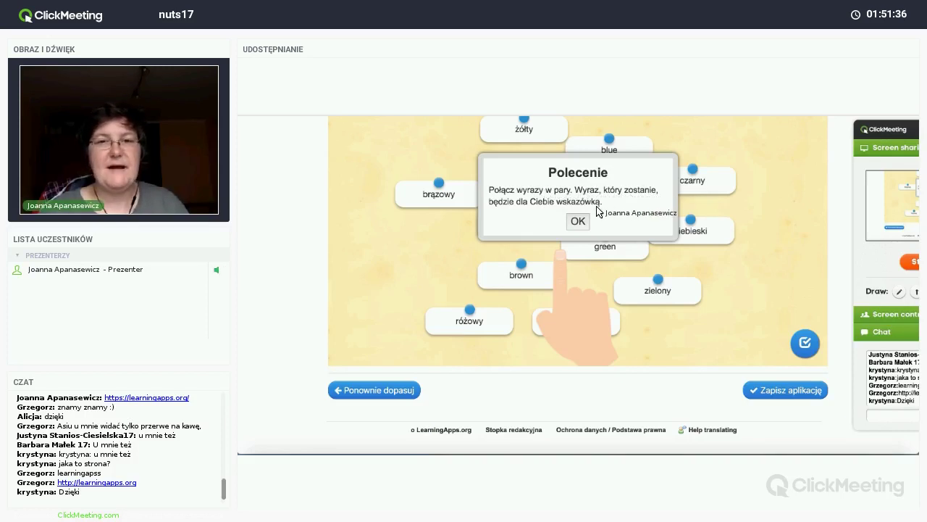
click(572, 219)
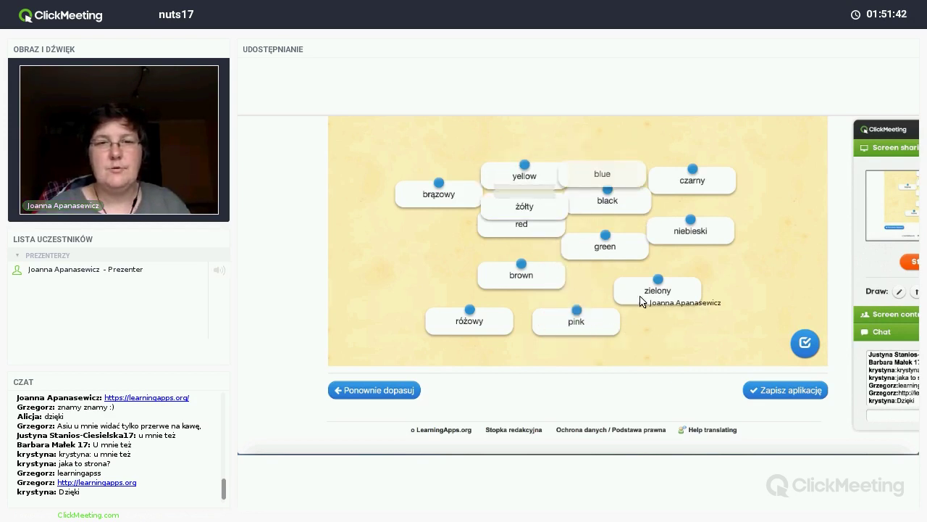
Pair each English colour name with its Polish equivalent in the preview, leaving "red" on its own.
drag(602, 174, 700, 231)
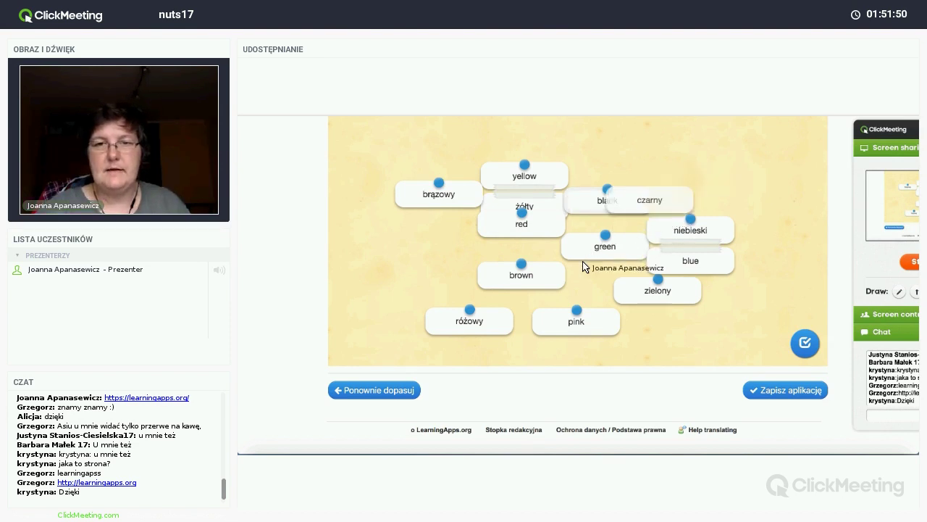
drag(605, 246, 510, 320)
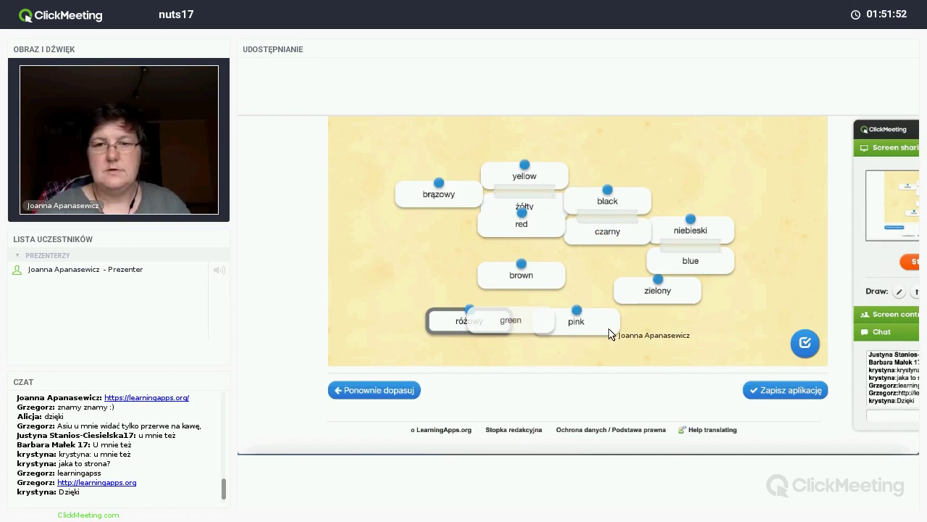
drag(609, 334, 579, 321)
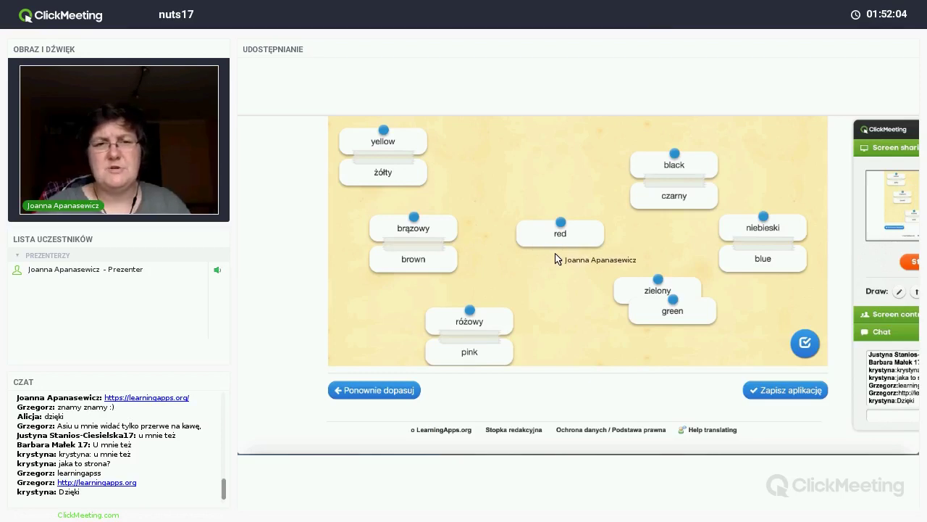
drag(654, 310, 631, 299)
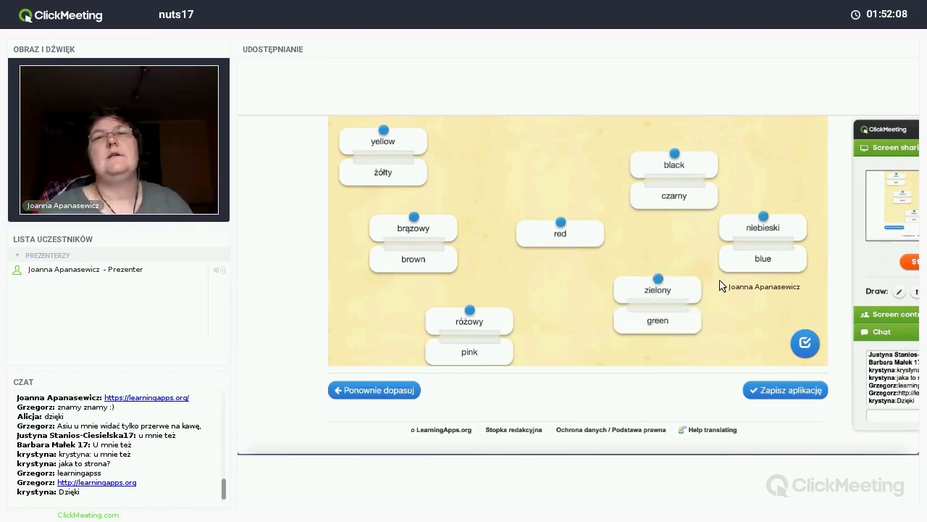
Check the paired words, dismiss the feedback message and save the application.
click(806, 346)
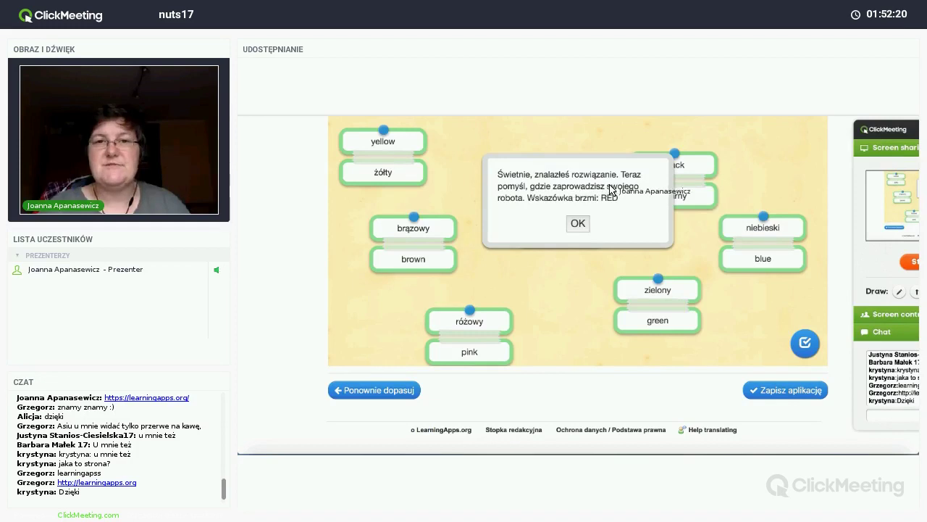
click(578, 224)
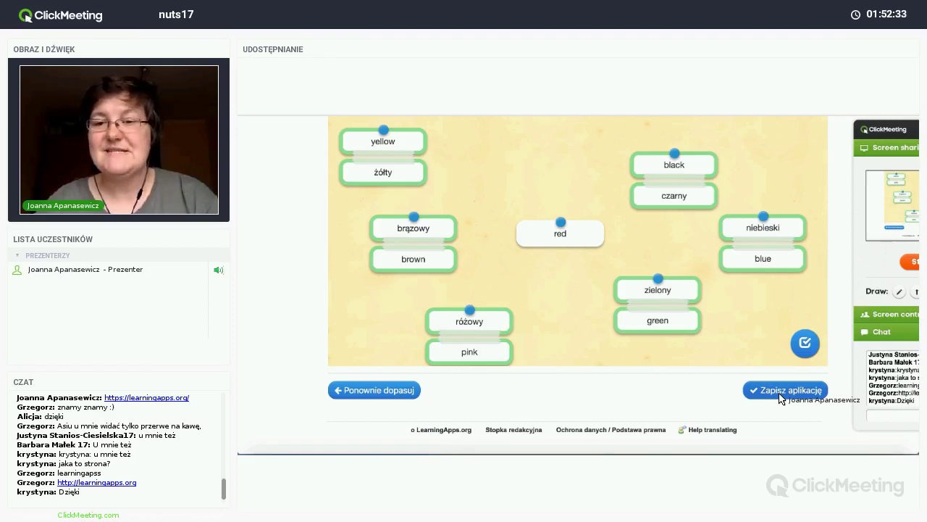
click(780, 394)
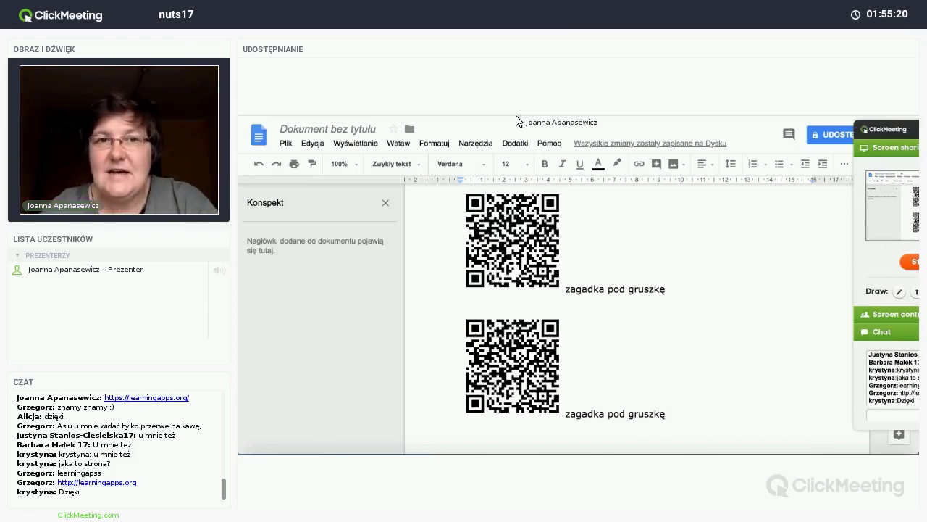
Switch to the Escape Room plan drawing and add a red-filled square in the fifth cell of the bottom row.
key(ctrl+Tab)
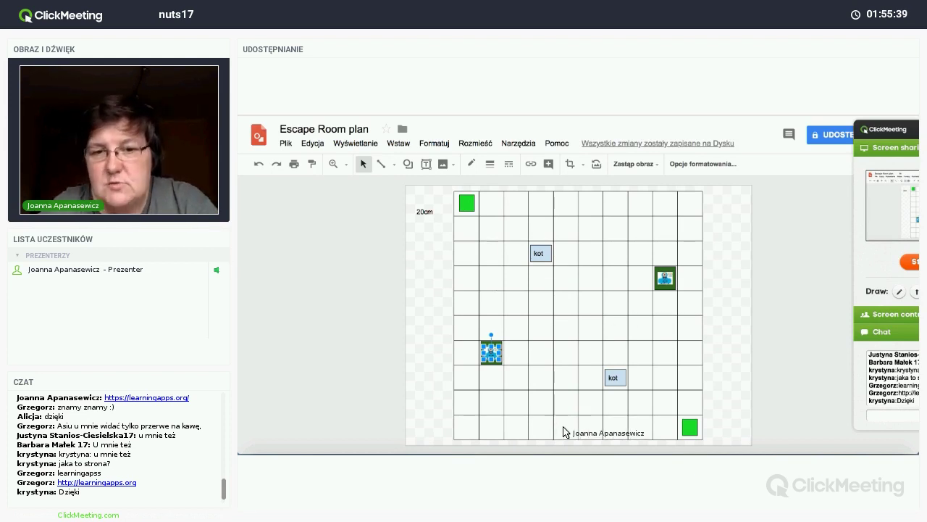
click(410, 165)
mouse_move(482, 184)
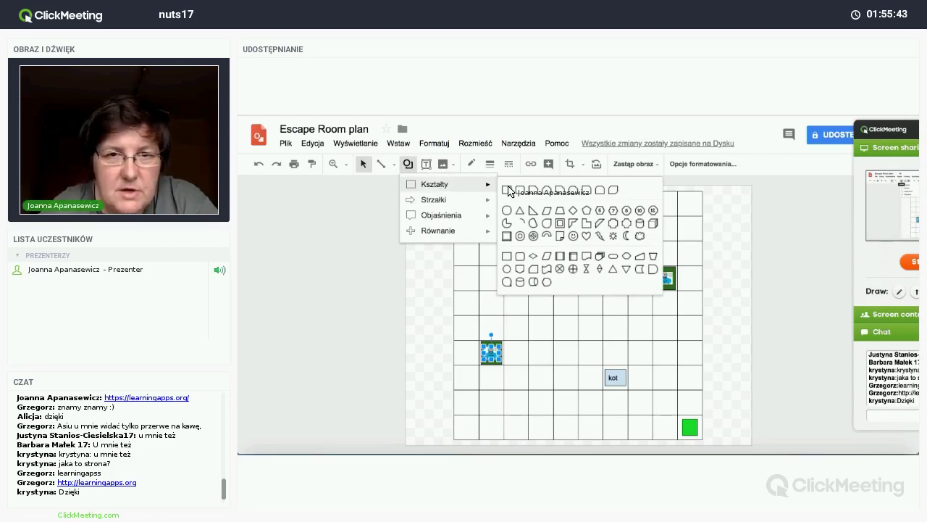
click(512, 313)
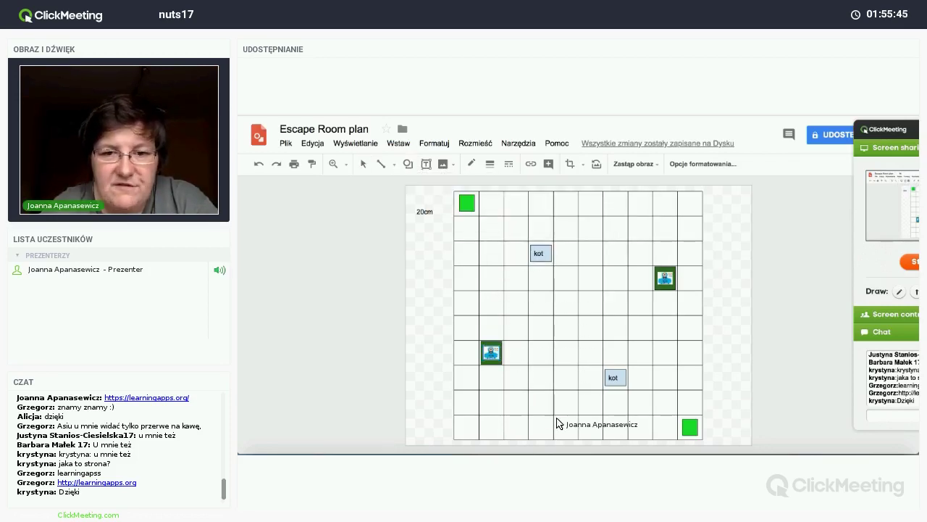
drag(556, 418, 577, 438)
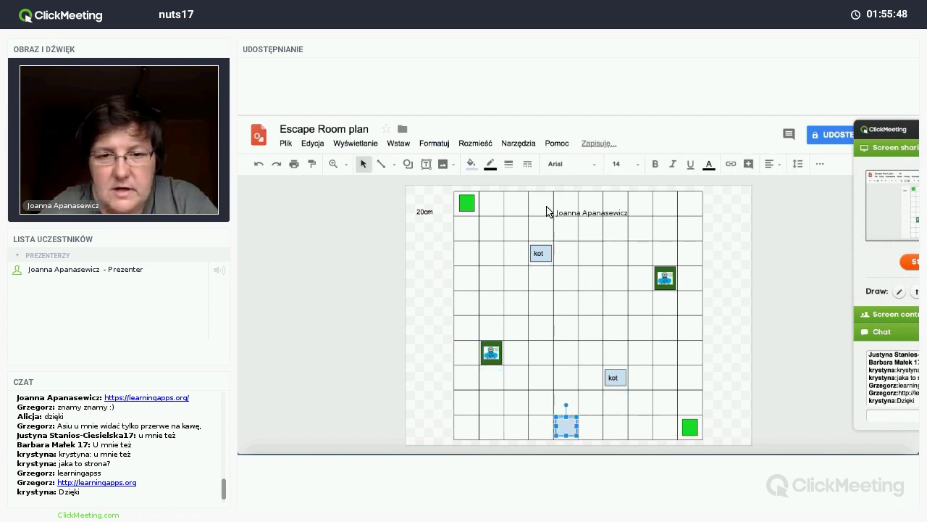
click(471, 163)
click(487, 237)
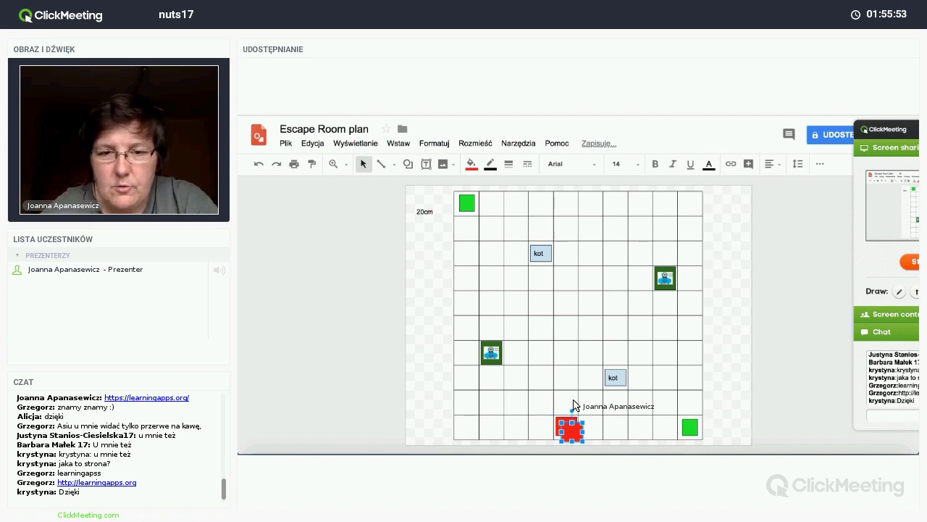
Place a copy of the red square in the sixth cell of the grid's top row.
drag(577, 435, 580, 396)
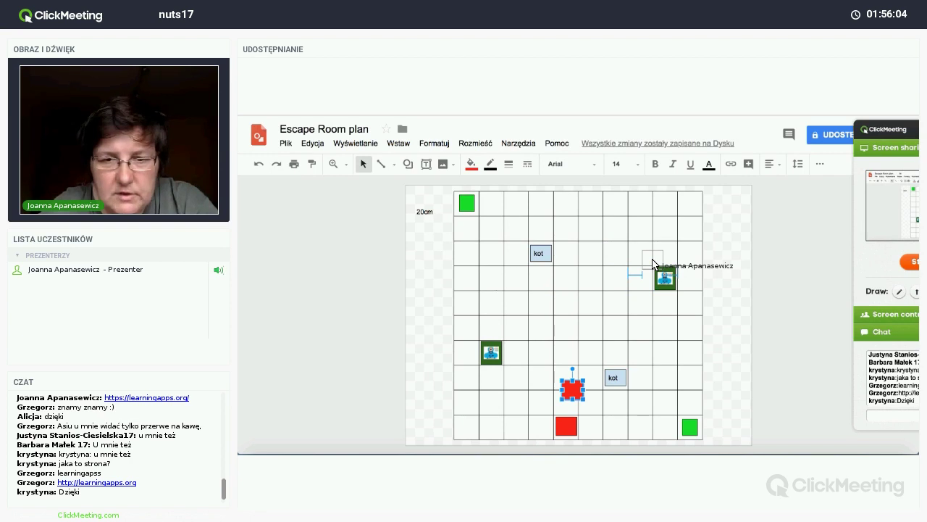
drag(654, 262, 595, 209)
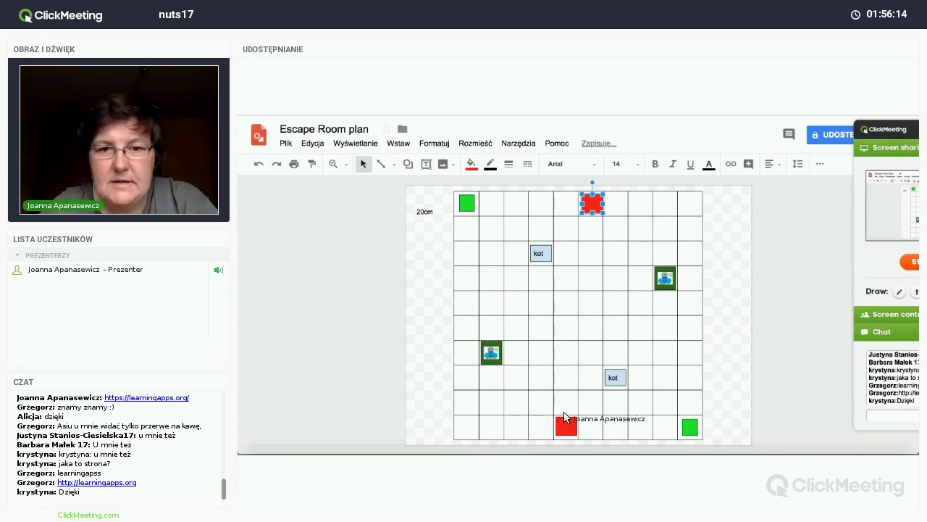
Move the lower robot image off its Gruszka square to beside the bottom red square and bring it to the front.
click(491, 353)
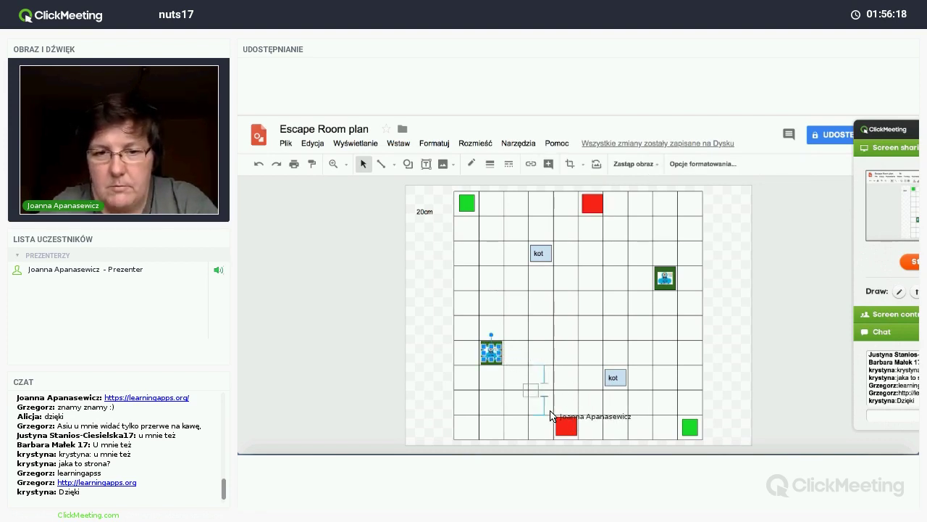
drag(543, 416, 544, 411)
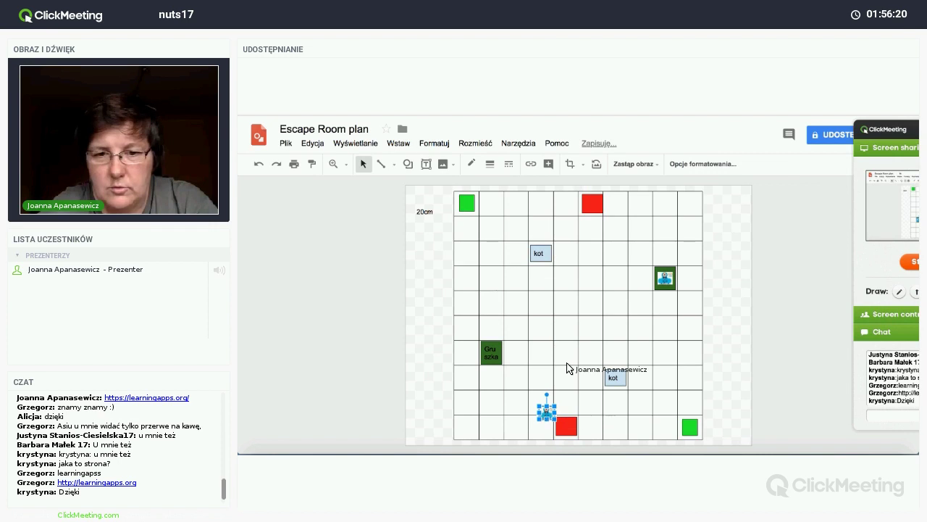
right_click(544, 411)
click(731, 246)
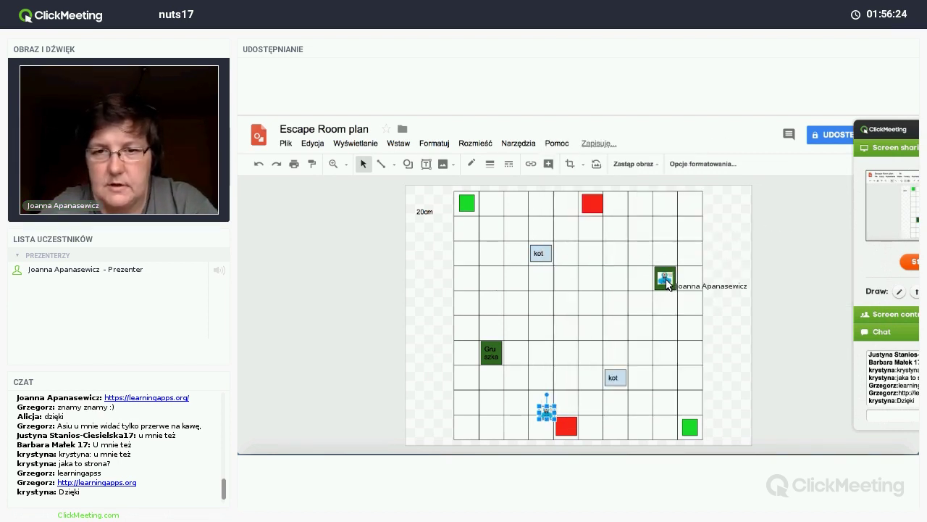
Bring the upper robot image to the front and move it onto the red square in the top row.
click(665, 280)
right_click(666, 283)
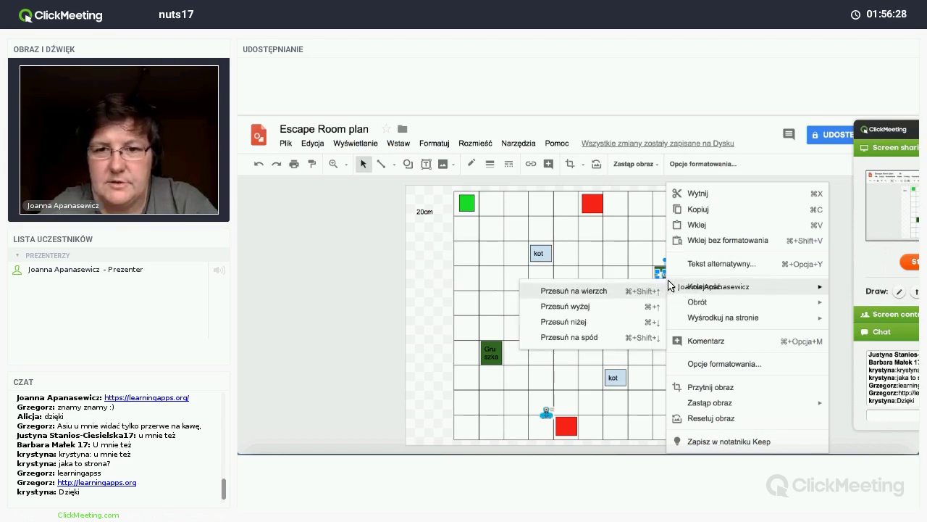
click(661, 290)
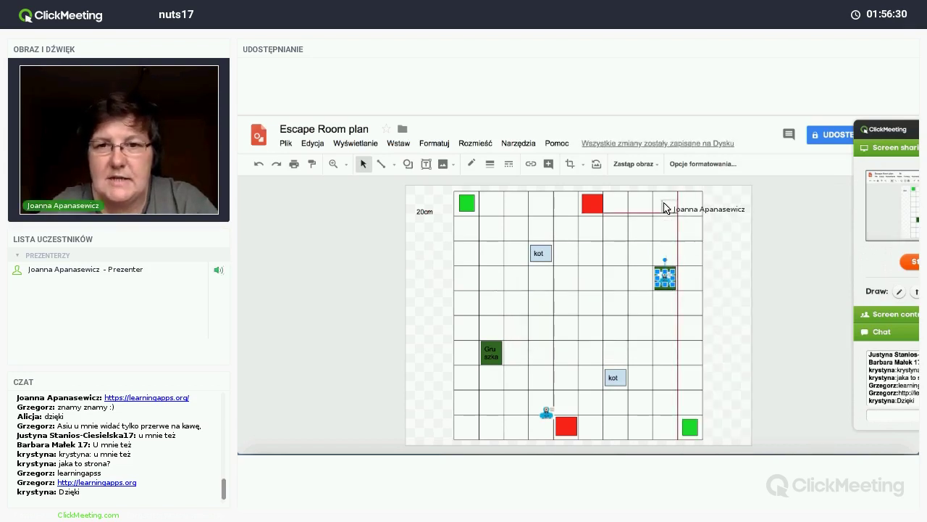
drag(665, 207, 593, 207)
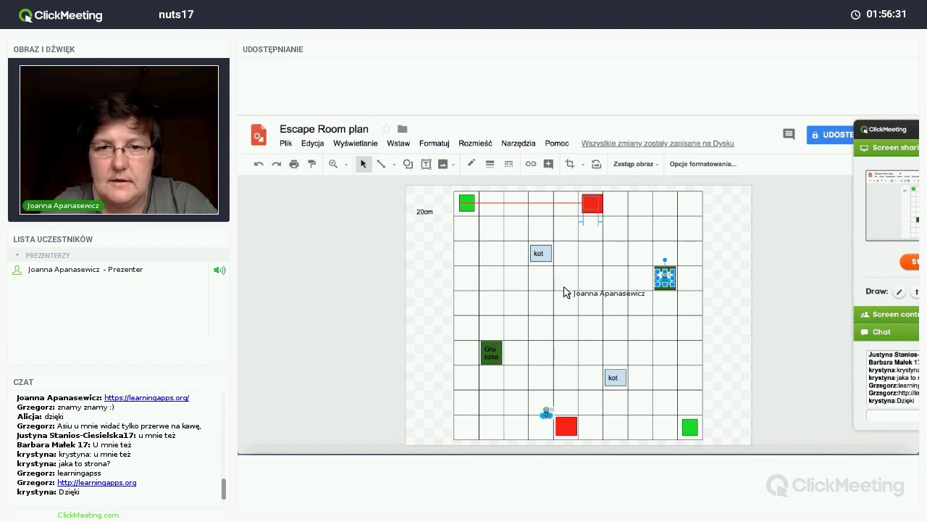
Move the lower robot image onto the red square in the bottom row and clear the selection.
click(547, 411)
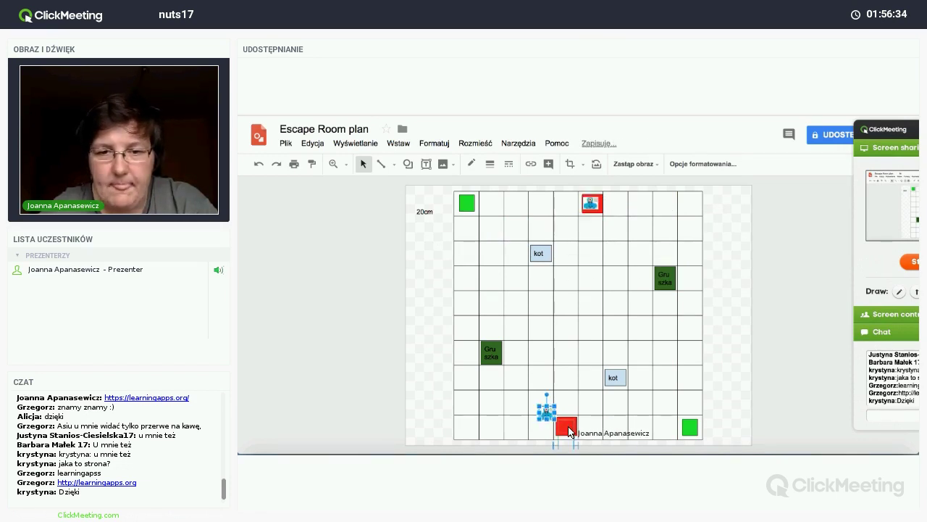
drag(570, 432, 595, 435)
click(596, 433)
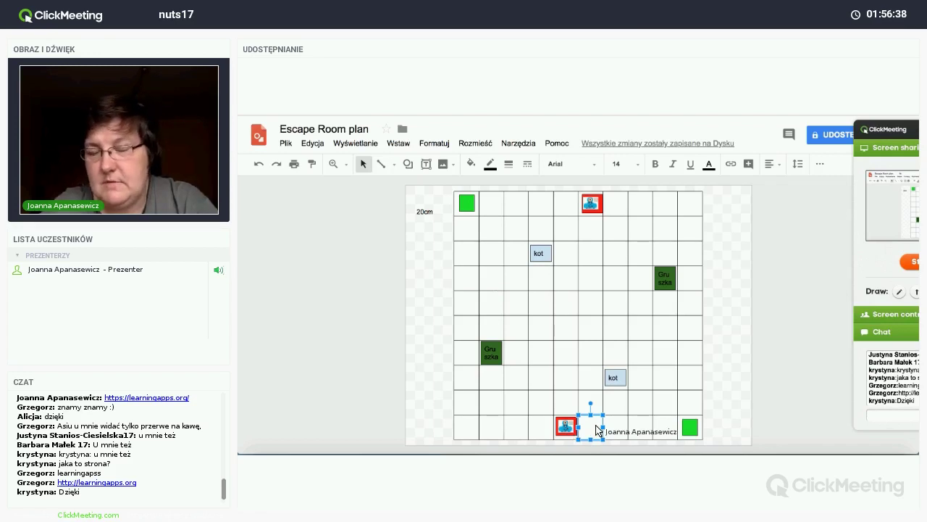
click(742, 378)
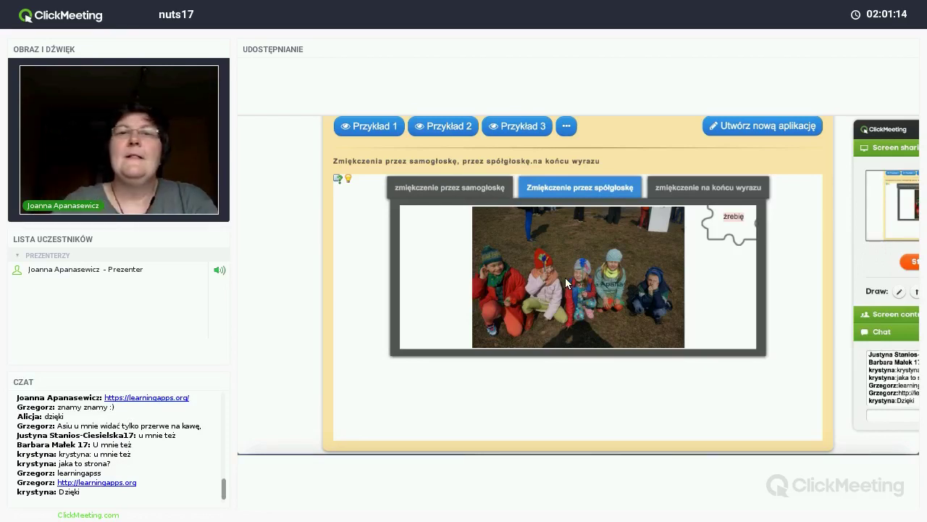
In the new LearningApps puzzle form, set the background to the yellow oak leaves picture from an image search for "dąb".
key(alt+Tab)
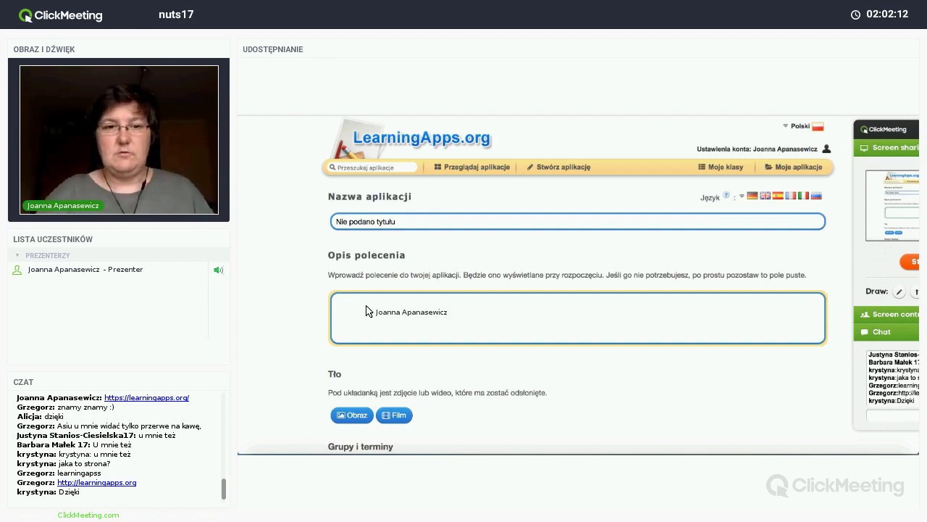
scroll(344, 235, down, 5)
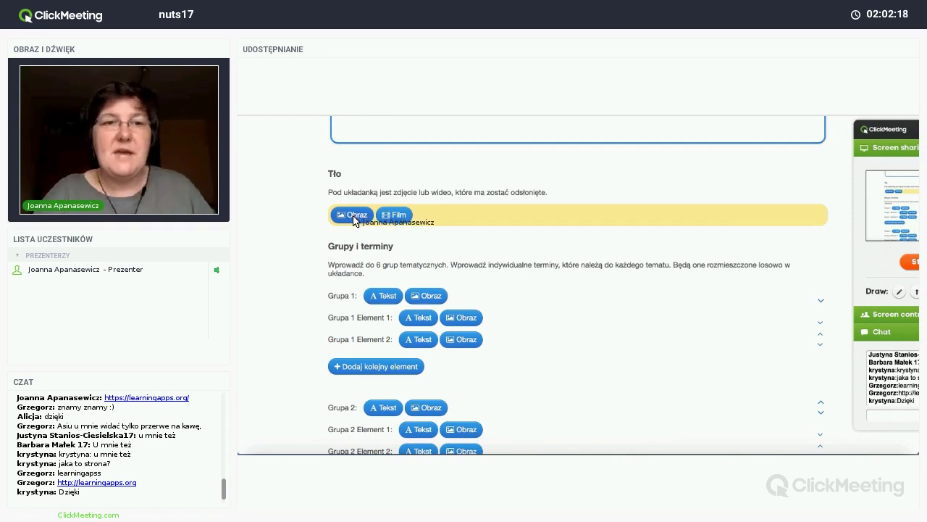
click(355, 217)
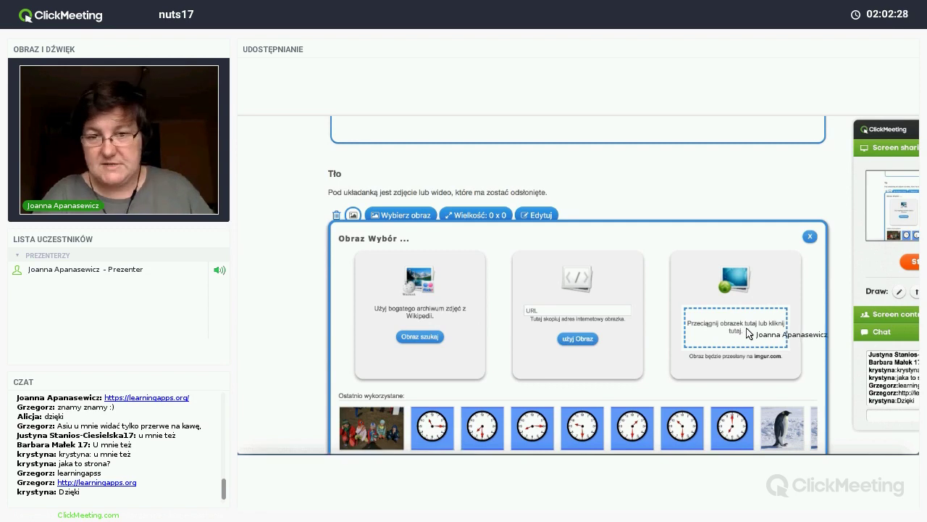
click(419, 336)
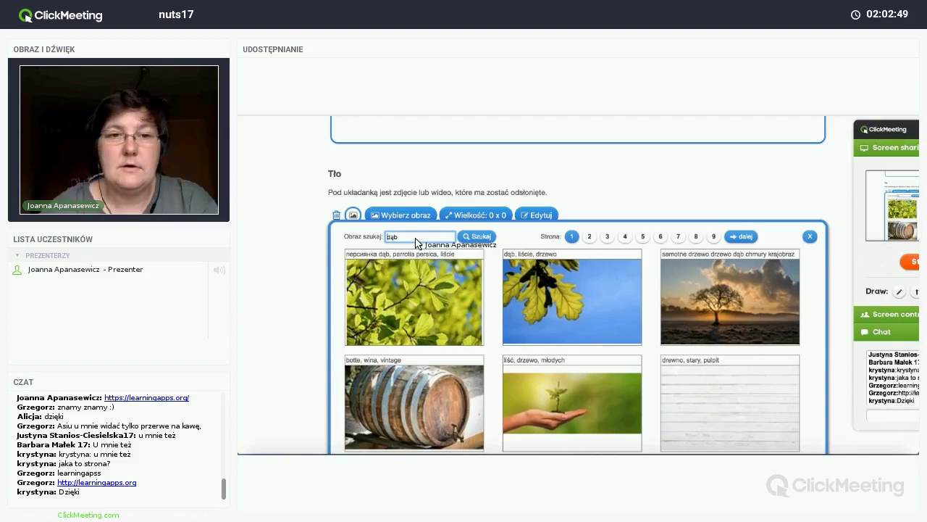
click(576, 319)
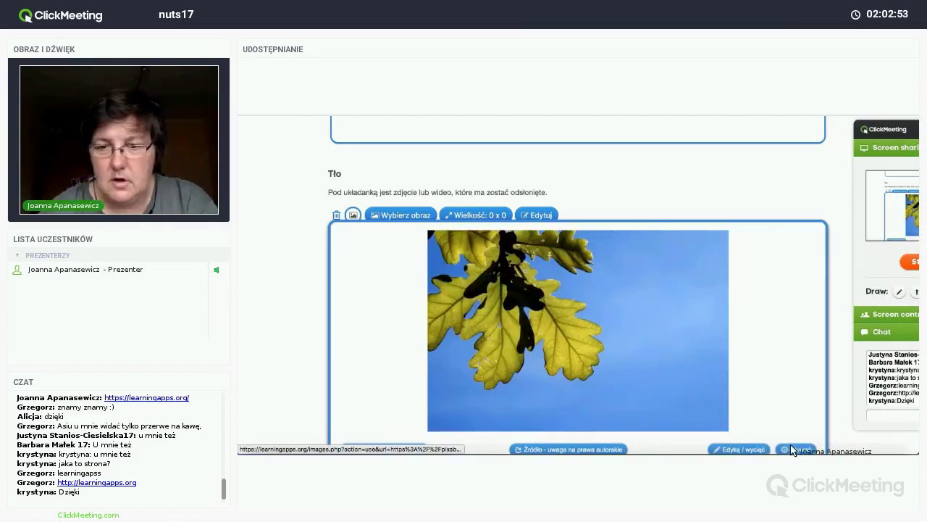
click(797, 449)
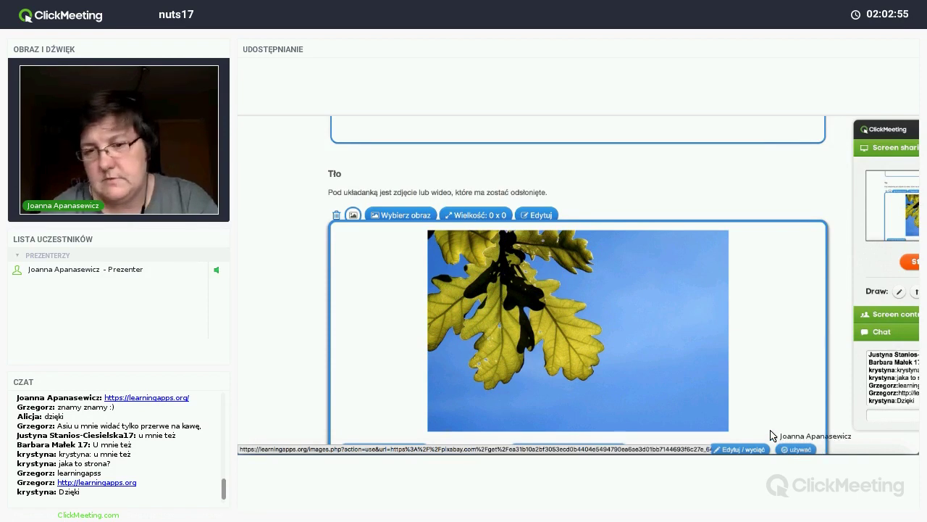
Make Group 1 a text entry and name it "zwierzęta lądowe".
scroll(707, 325, down, 2)
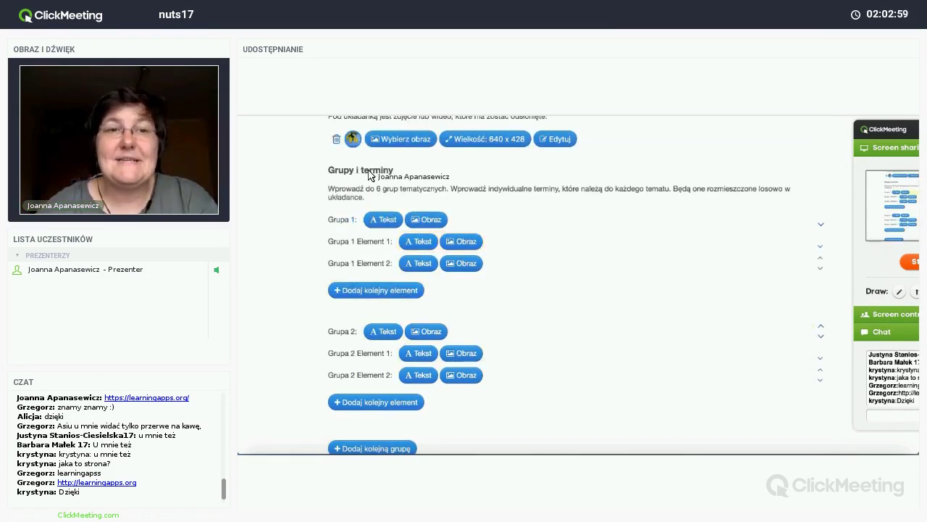
click(373, 220)
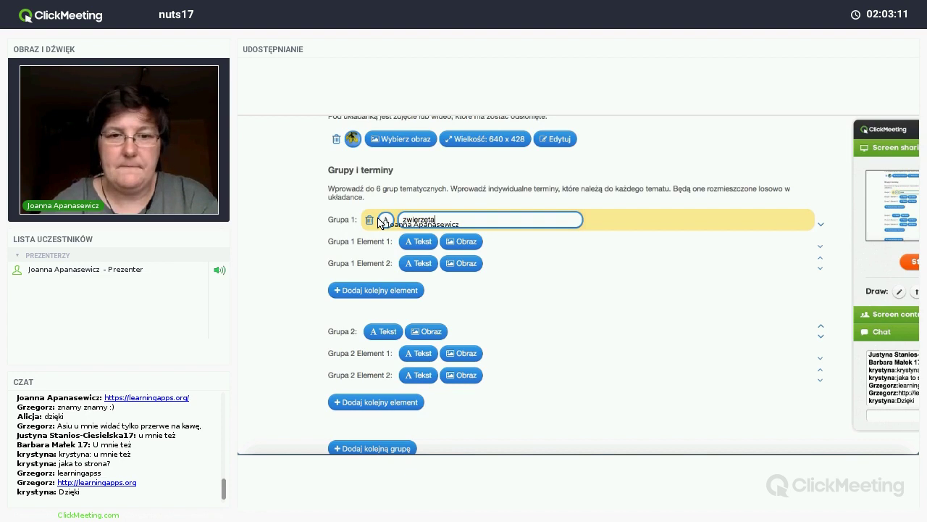
text(zwierzęta lądowe)
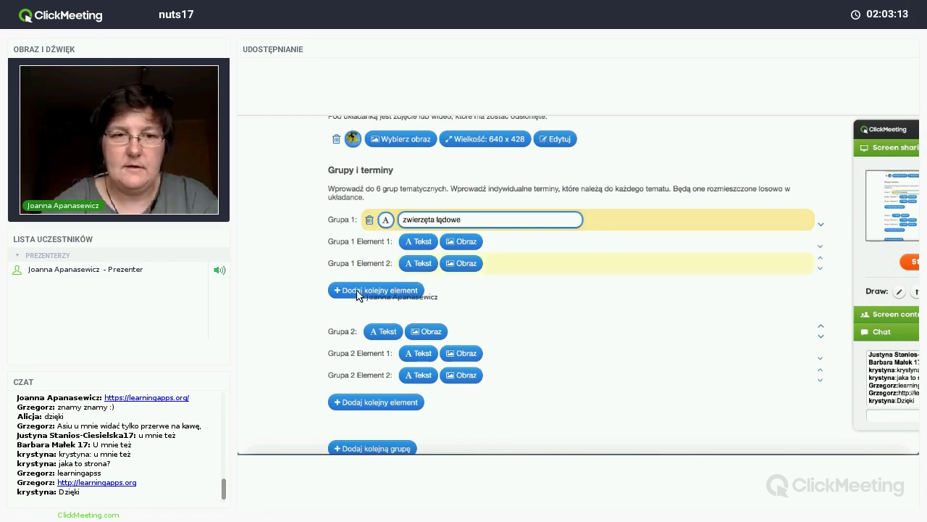
Name Group 2 "zwierzęta wodne" and fill the first two elements of Group 1 with the texts "struś" and "lew".
click(370, 333)
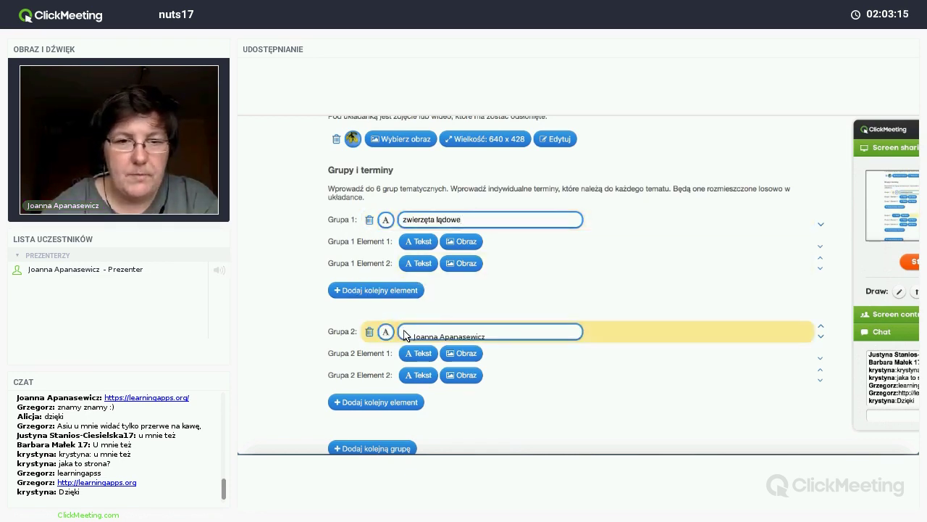
click(418, 244)
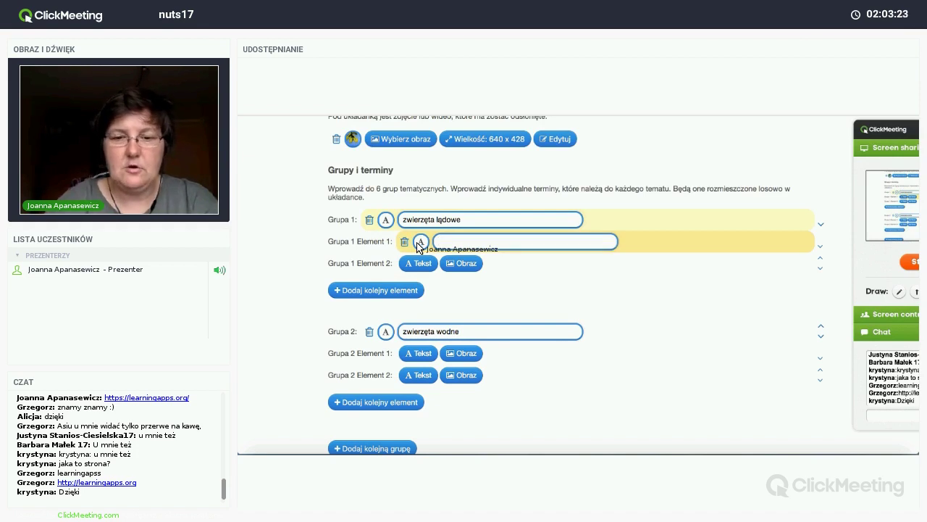
text(struś)
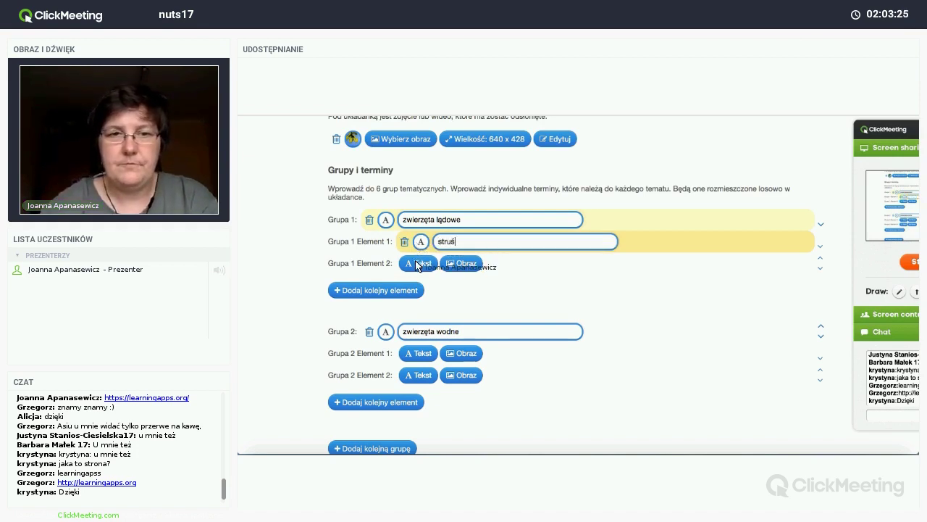
click(428, 264)
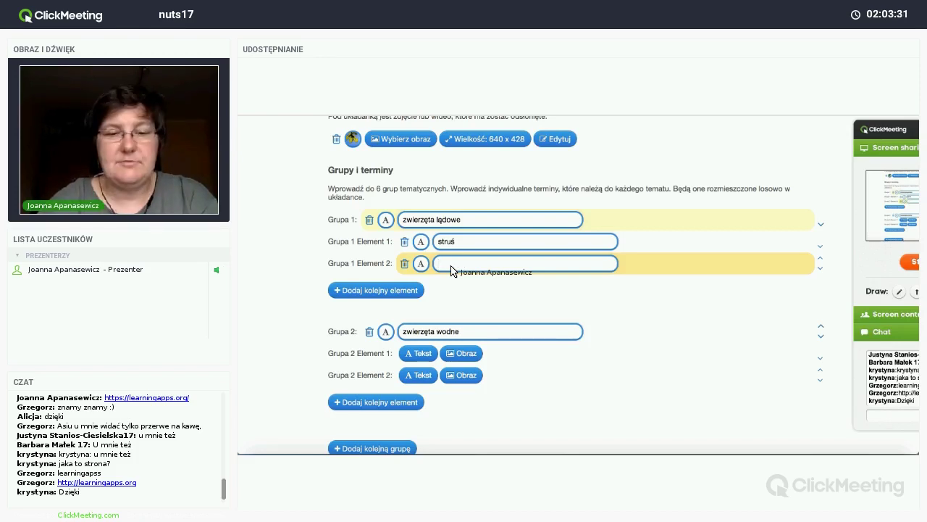
text(lew)
Add two more text elements to Group 1: "kot" and "wąż".
click(409, 289)
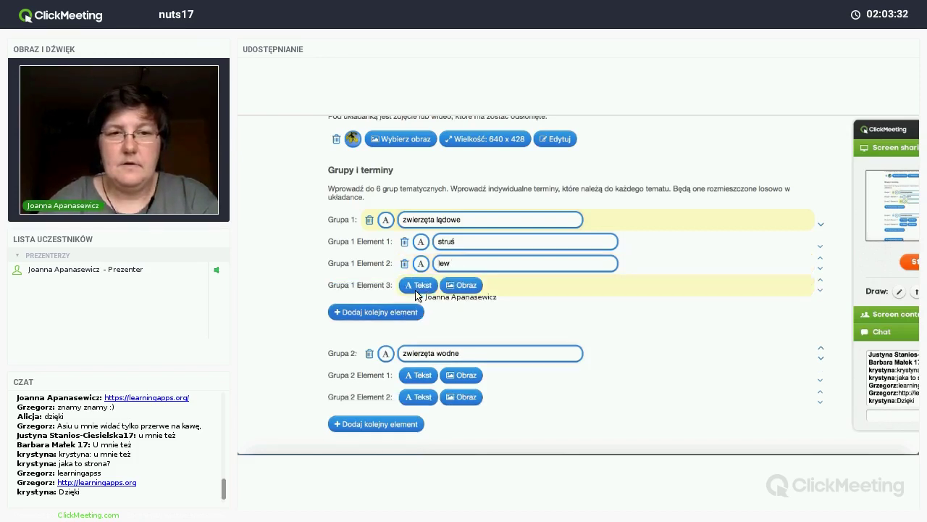
click(422, 286)
text(kot)
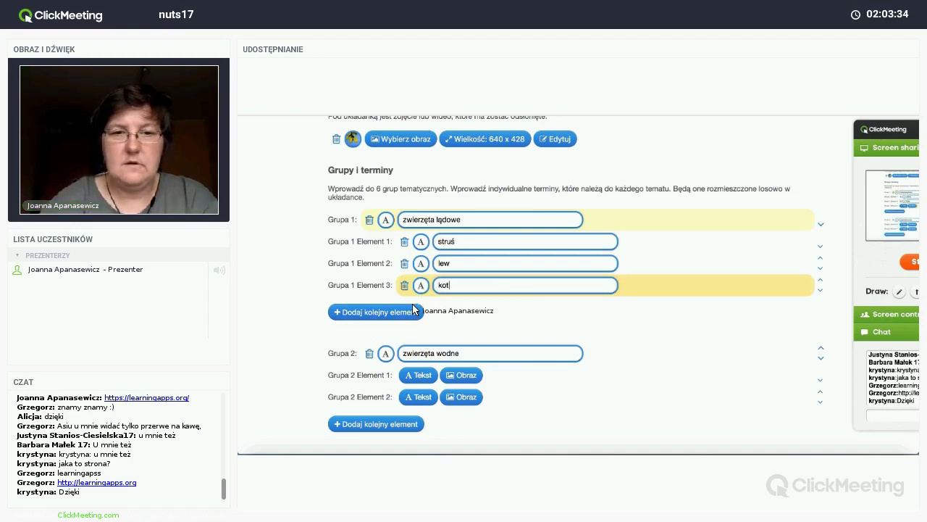
click(413, 312)
click(431, 308)
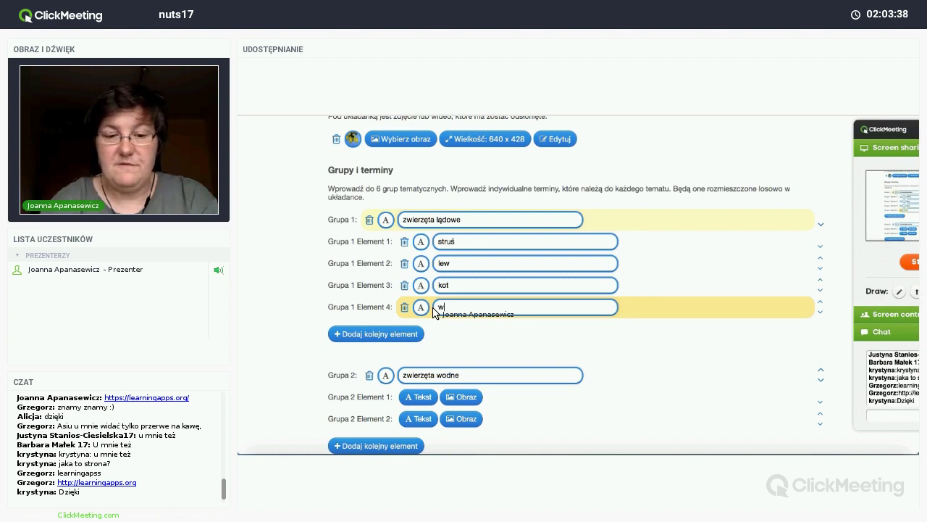
text(wąz)
key(BackSpace)
text(ż)
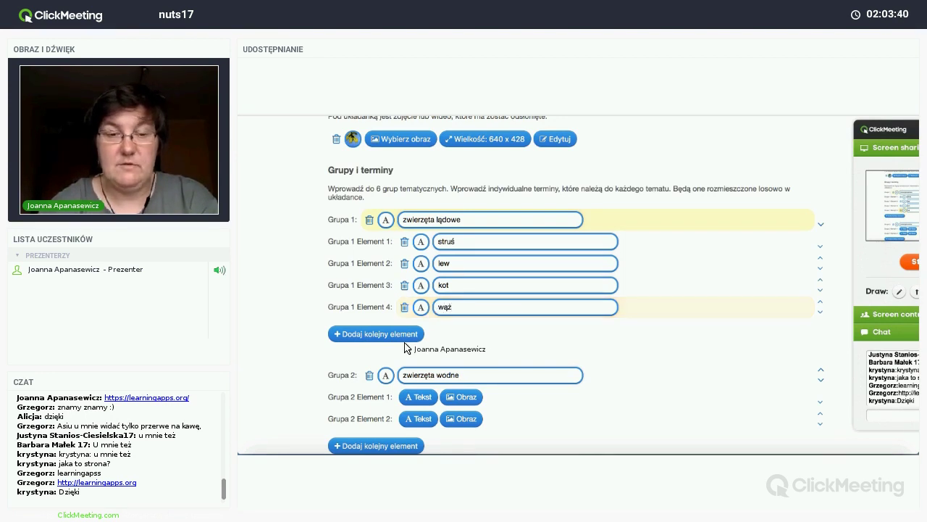
Fill Group 2 with three text elements: "ryba", "wieloryb" and "bóbr".
scroll(406, 352, down, 1)
click(414, 329)
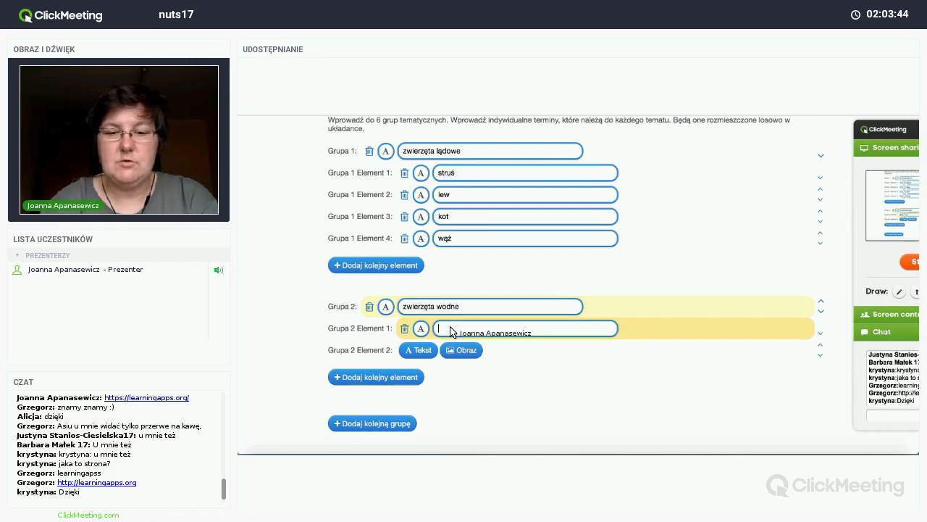
text(ryba)
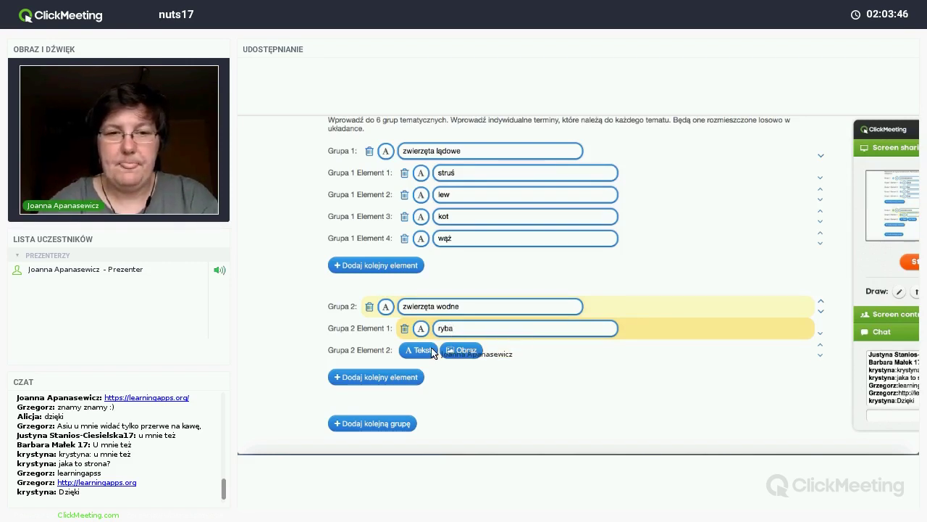
click(426, 350)
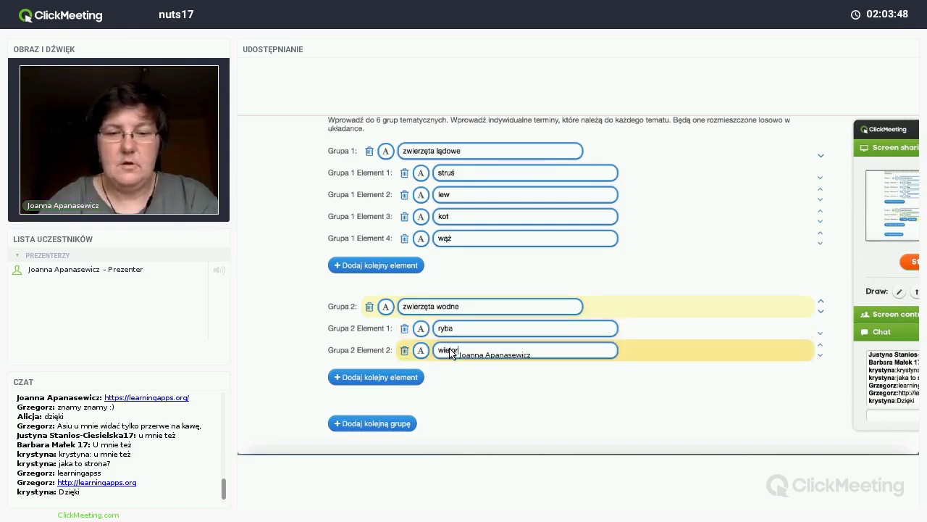
text(wieloryb)
click(355, 376)
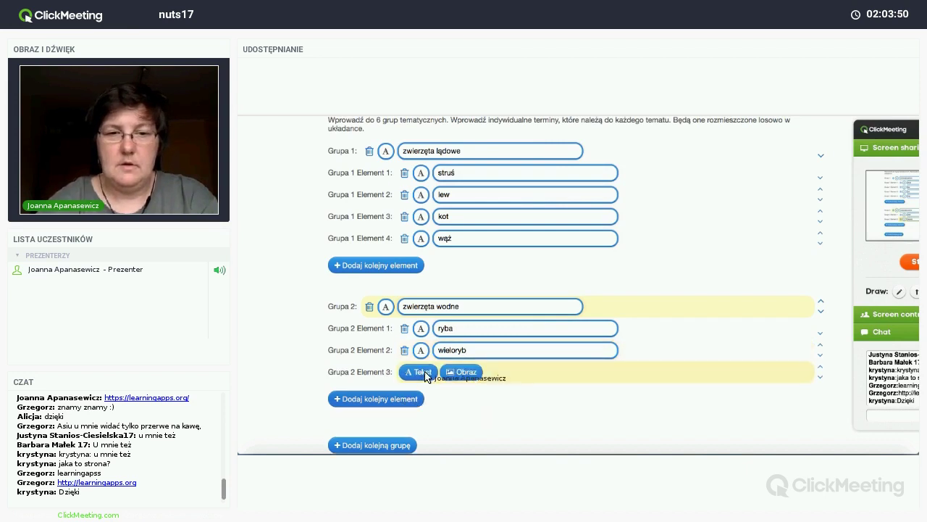
click(420, 372)
text(bóbr)
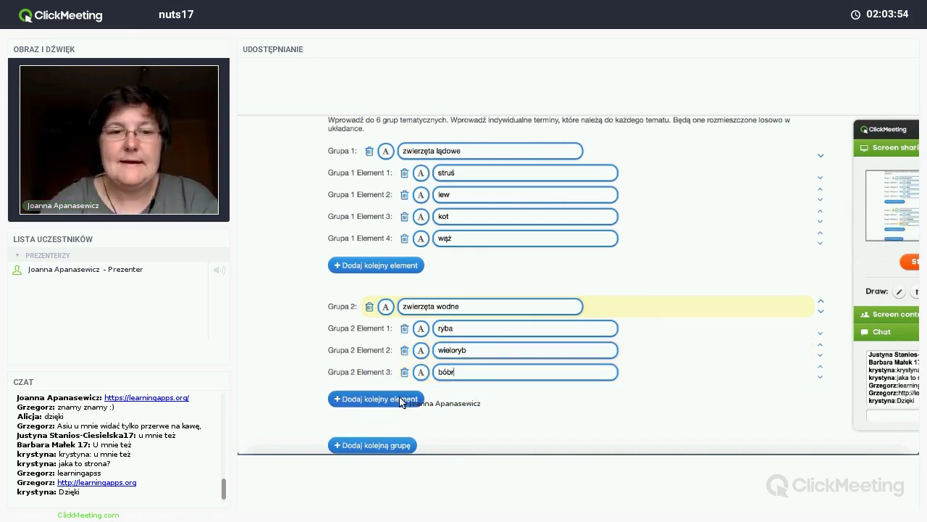
Keep the card size at "średnie karty" and open the preview of the finished puzzle.
scroll(401, 402, down, 2)
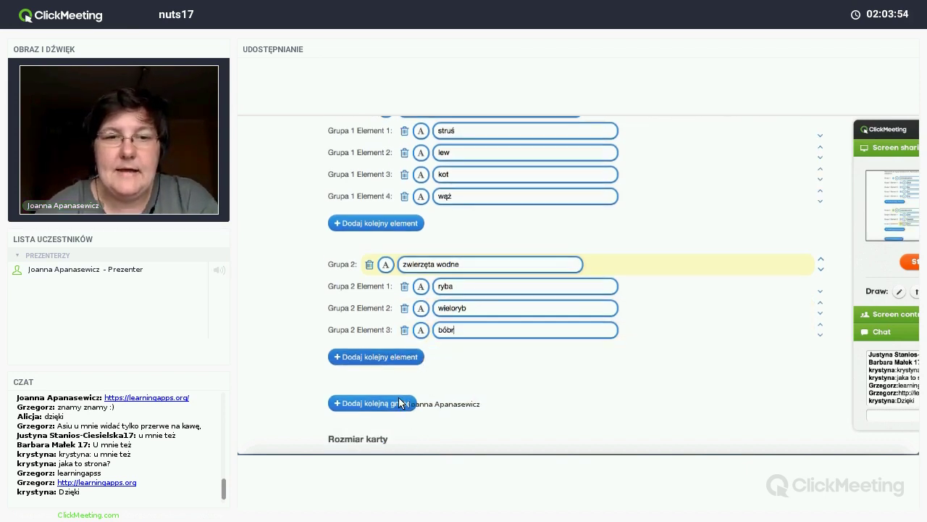
scroll(400, 340, down, 2)
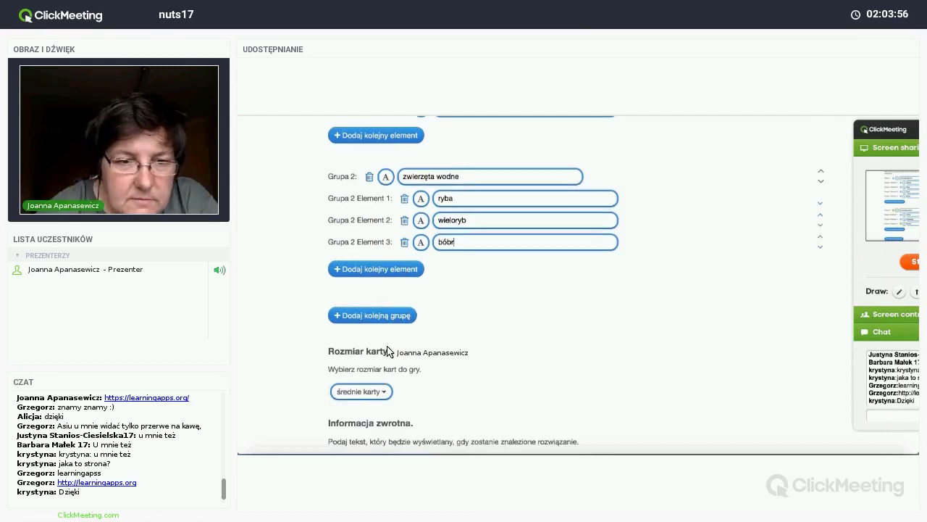
click(376, 348)
click(403, 356)
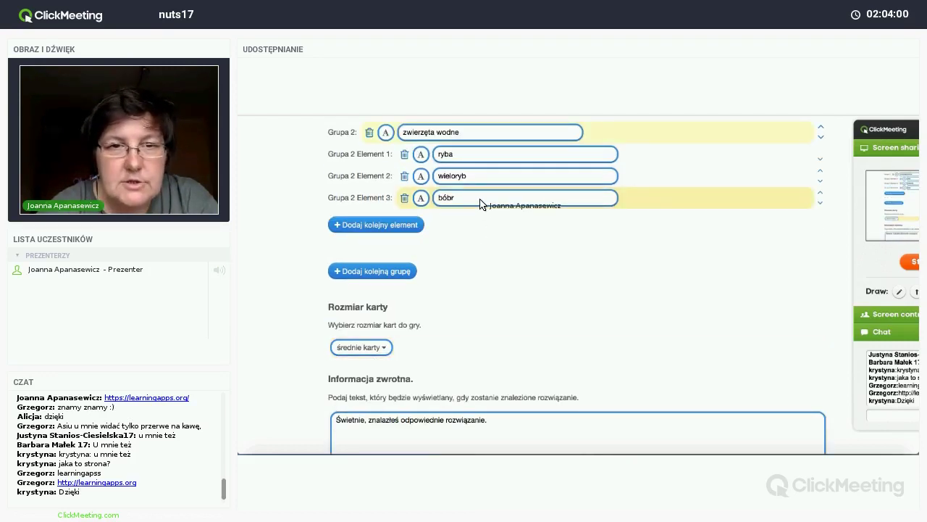
scroll(481, 205, up, 3)
scroll(484, 205, down, 8)
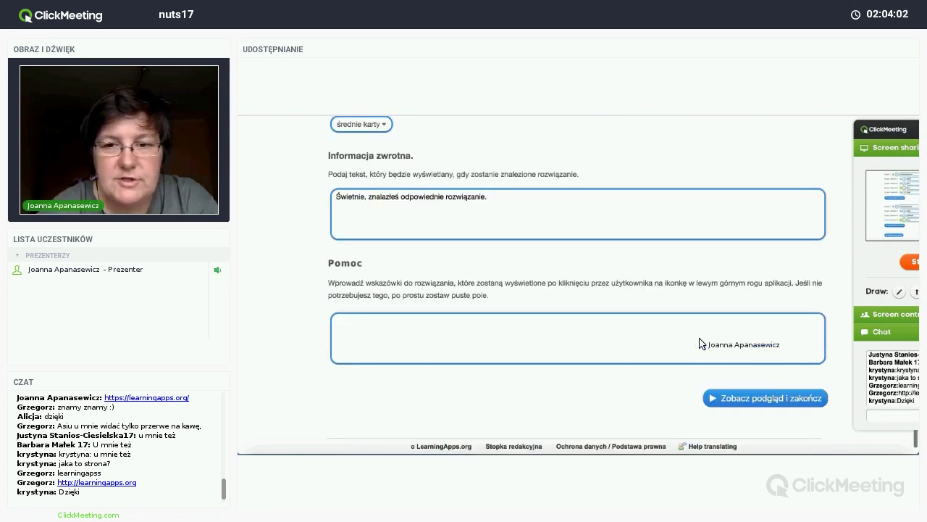
click(740, 386)
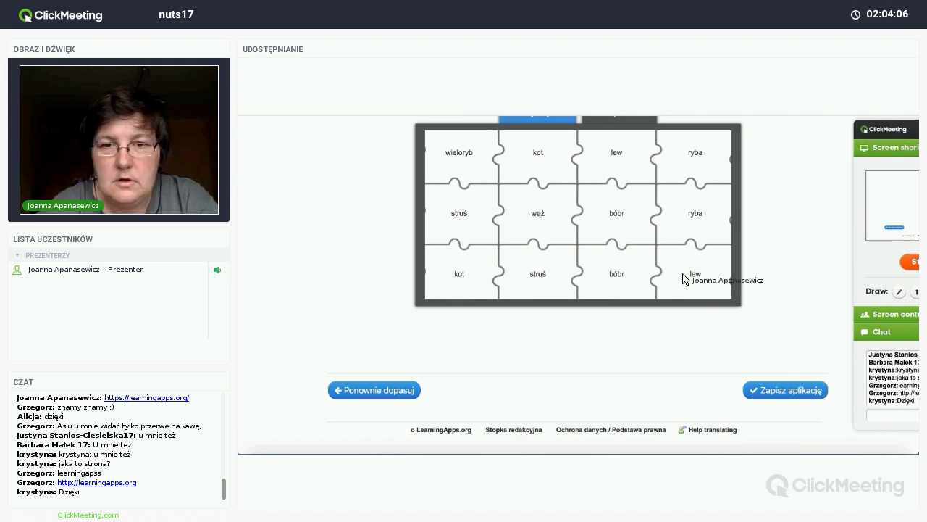
Test the puzzle preview in the "zwierzęta lądowe" category with all land animal pieces and one wrong piece, "bóbr".
scroll(673, 256, up, 1)
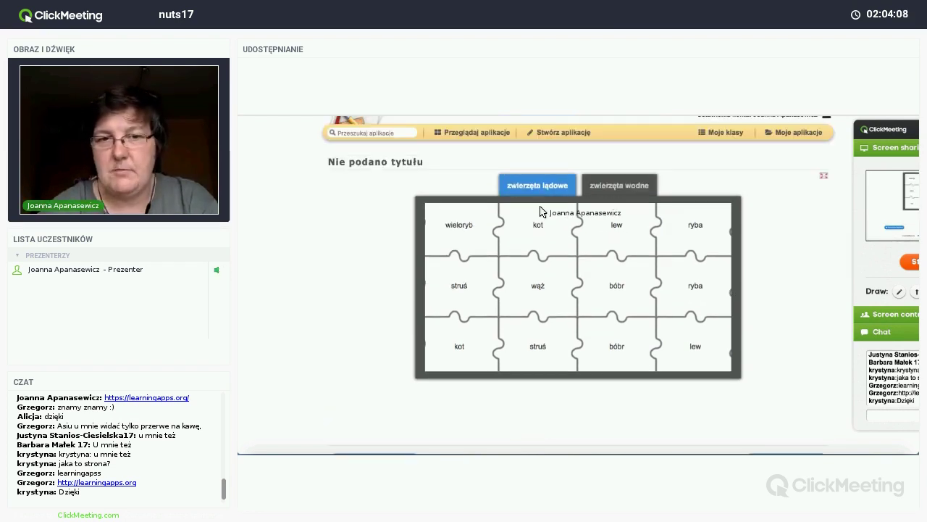
click(550, 233)
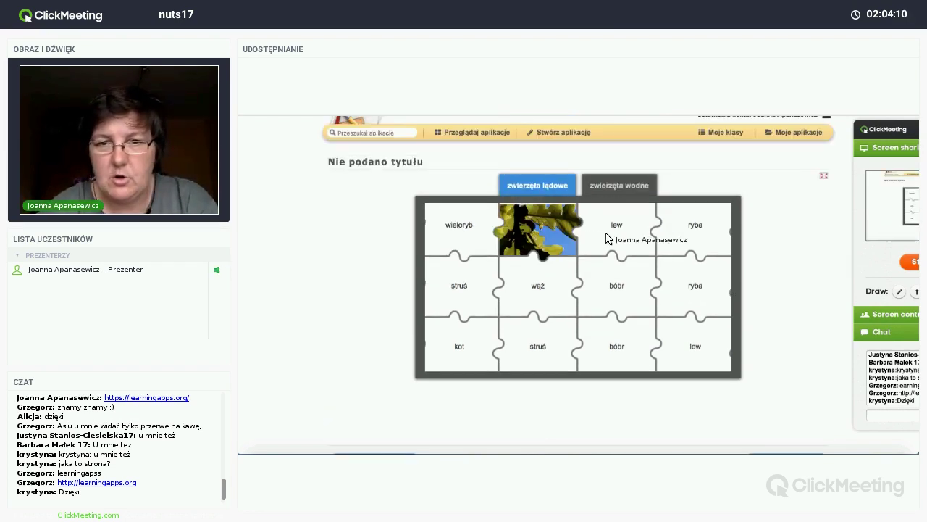
click(616, 236)
click(613, 289)
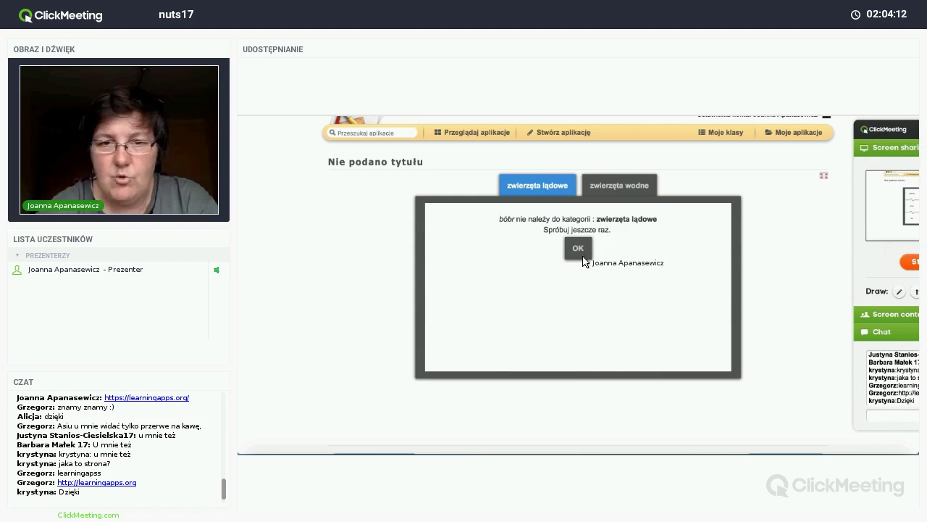
click(577, 248)
click(534, 288)
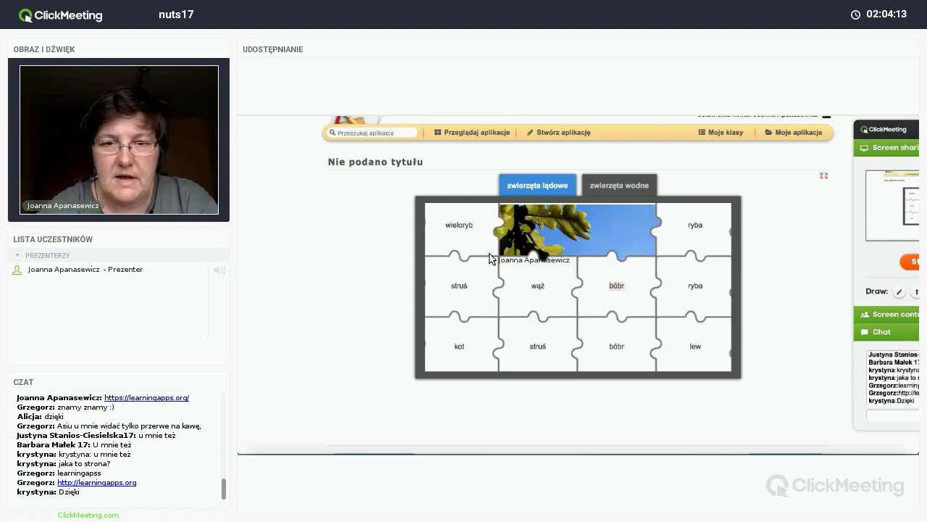
click(467, 291)
click(467, 357)
click(542, 356)
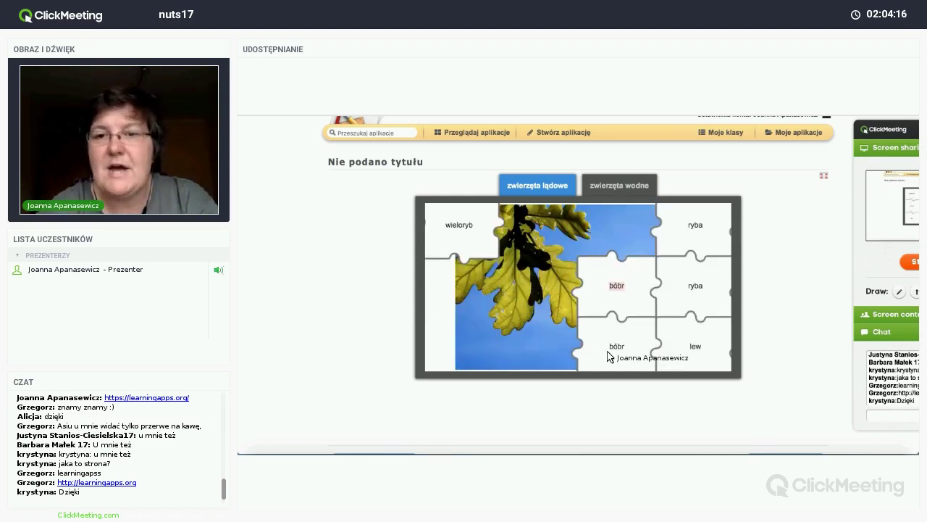
click(682, 352)
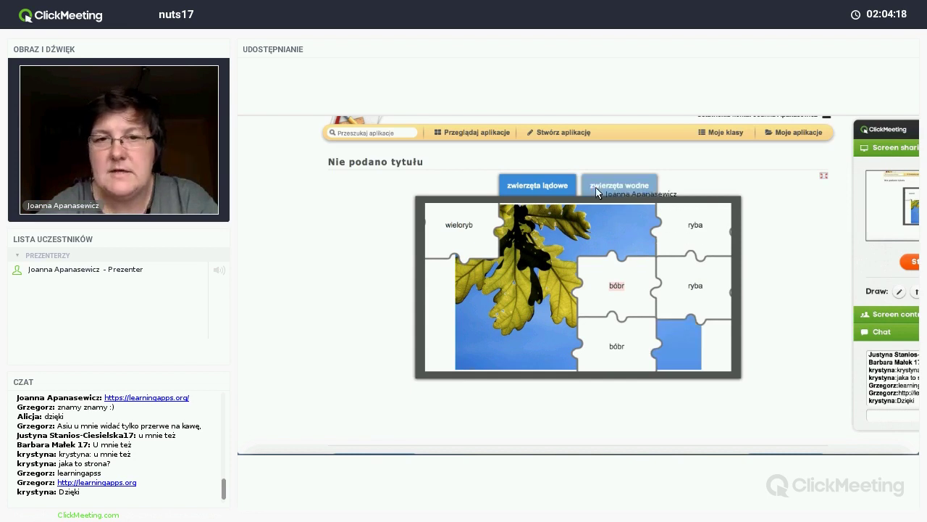
Test the remaining puzzle pieces in the "zwierzęta wodne" category and dismiss the closing message.
click(619, 185)
click(601, 283)
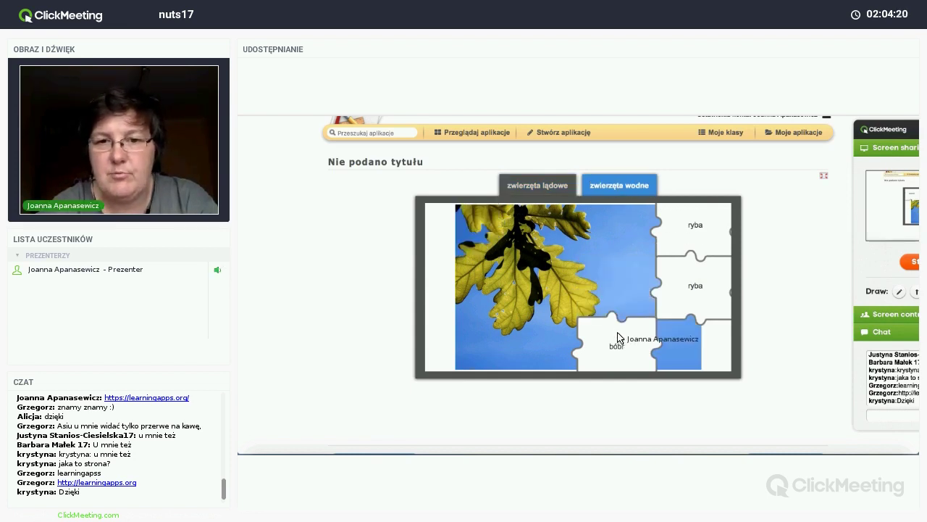
click(616, 338)
click(704, 250)
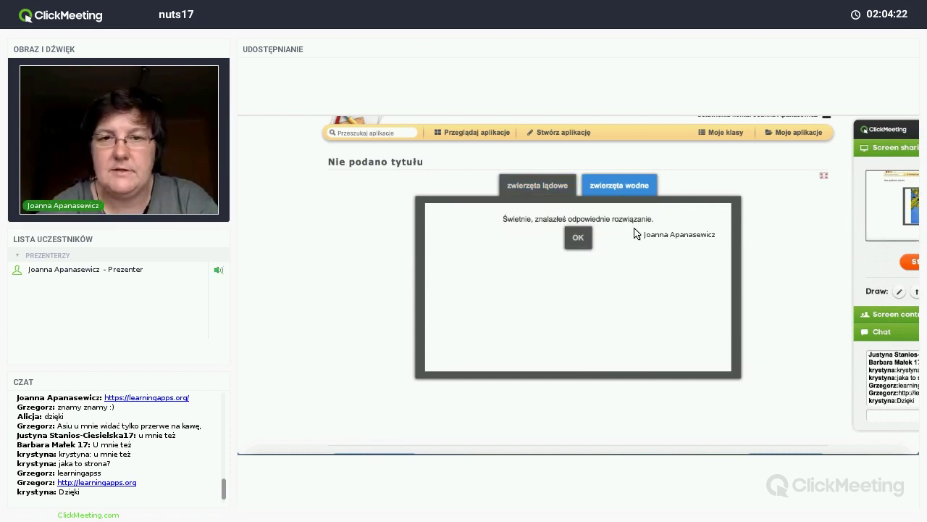
click(577, 239)
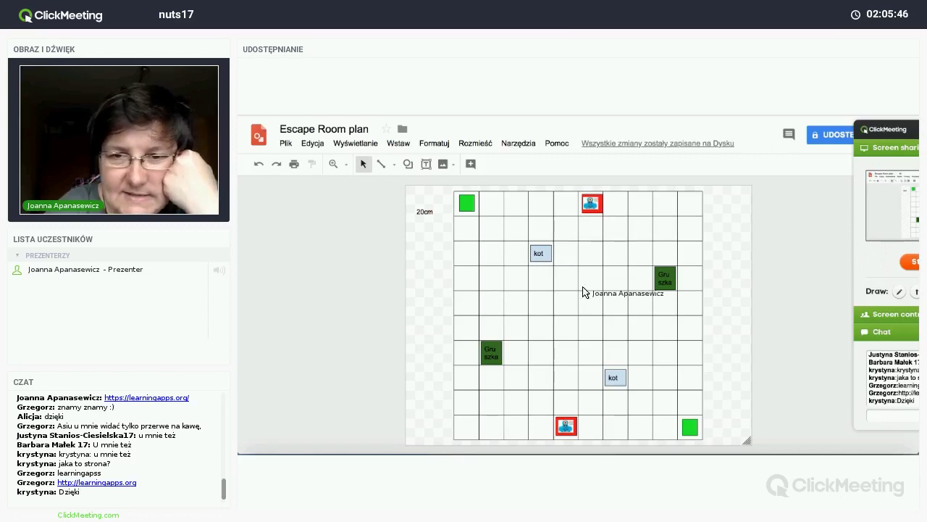
In the Escape Room plan drawing, draw a square filling the second-row cell of the grid's last column.
click(696, 236)
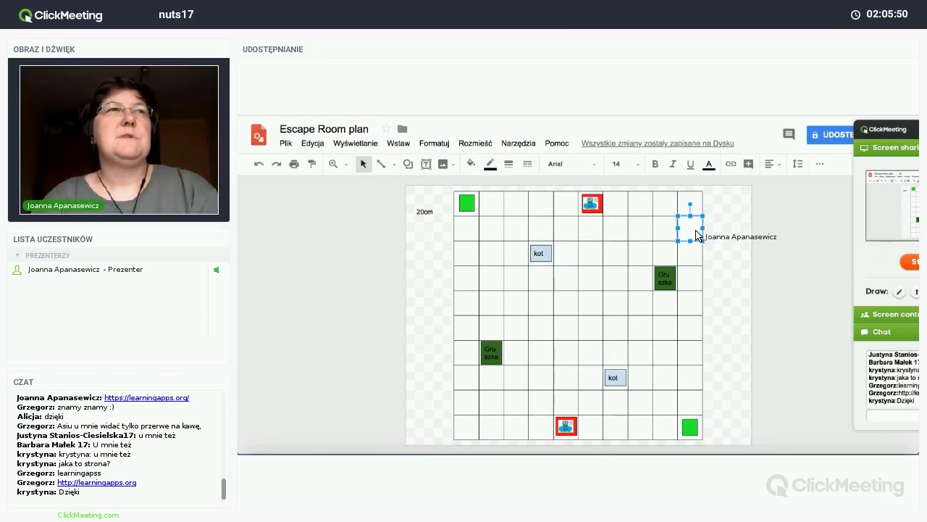
click(724, 229)
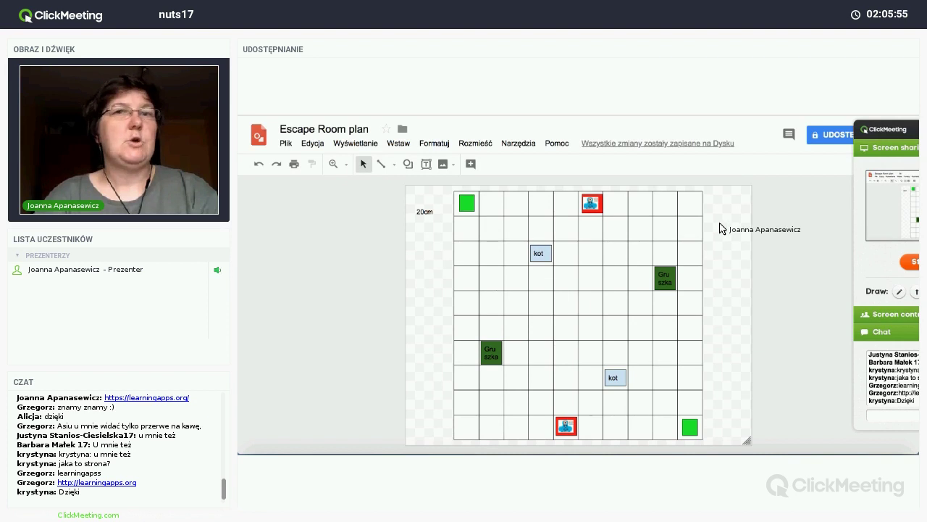
click(408, 164)
mouse_move(435, 185)
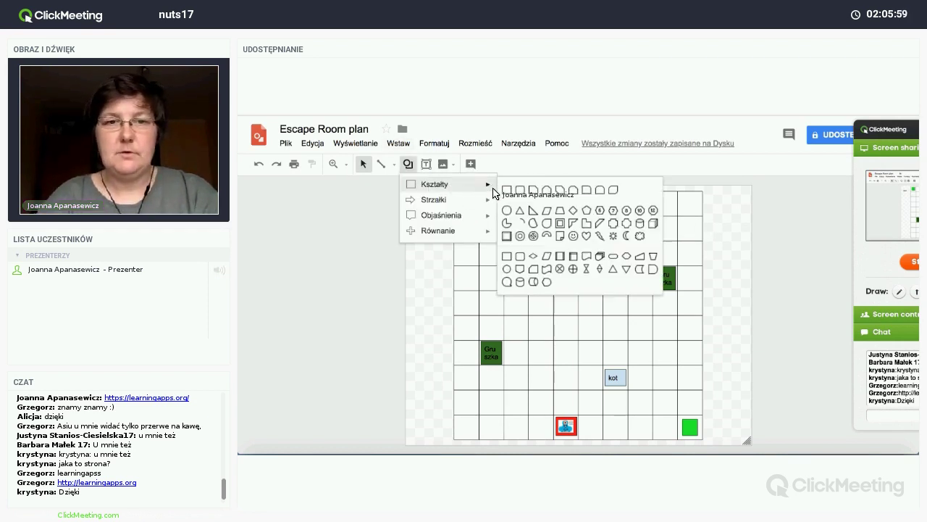
click(631, 229)
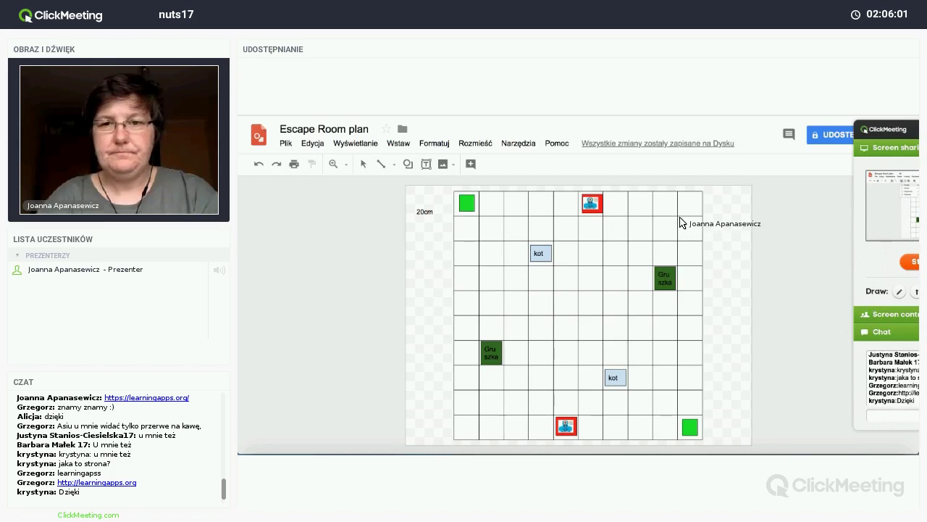
drag(679, 218, 702, 242)
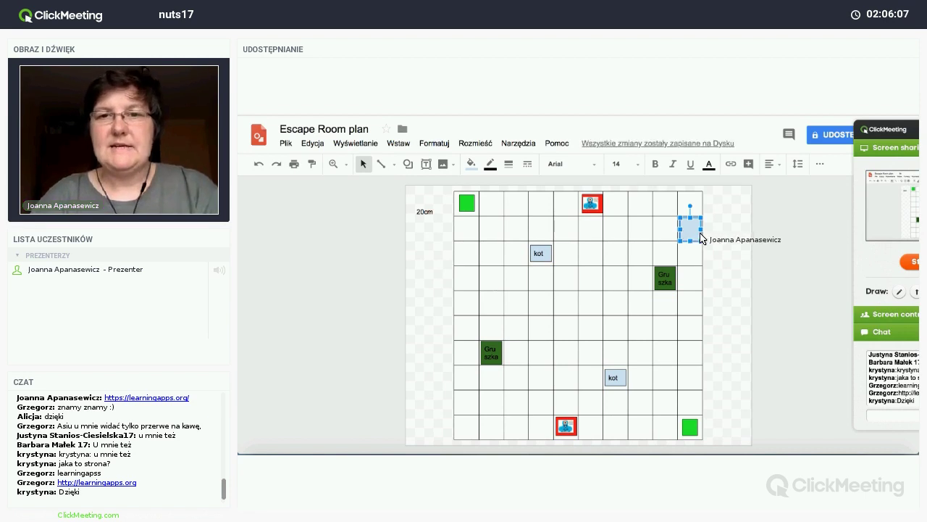
Fill the new square in the last grid column with orange and label it "kwiat".
click(470, 164)
click(498, 237)
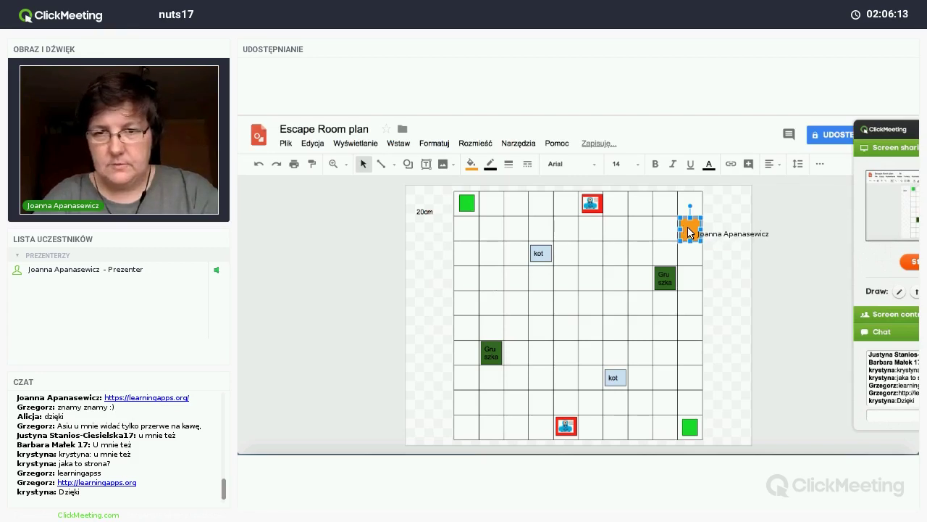
text(kwiat)
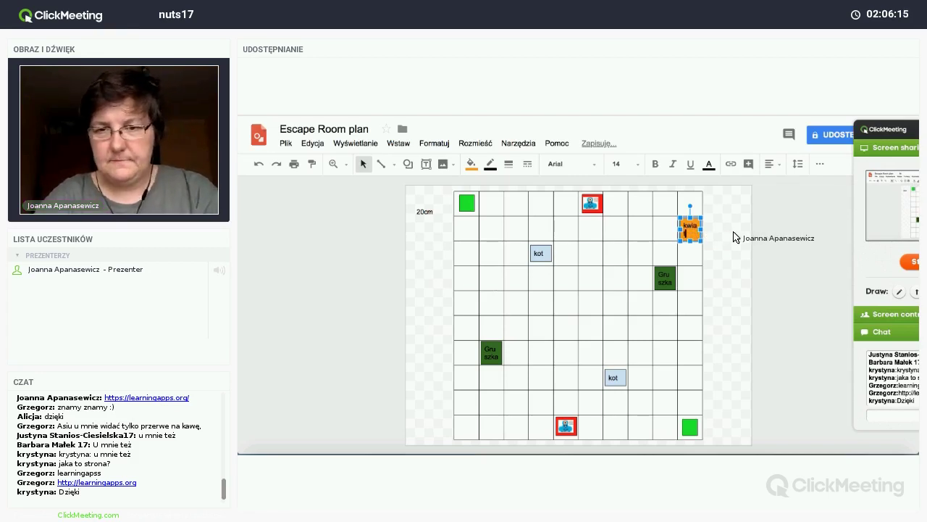
Duplicate the orange "kwiat" square and place the copy in the ninth-row cell of the grid's first column.
drag(701, 242, 707, 247)
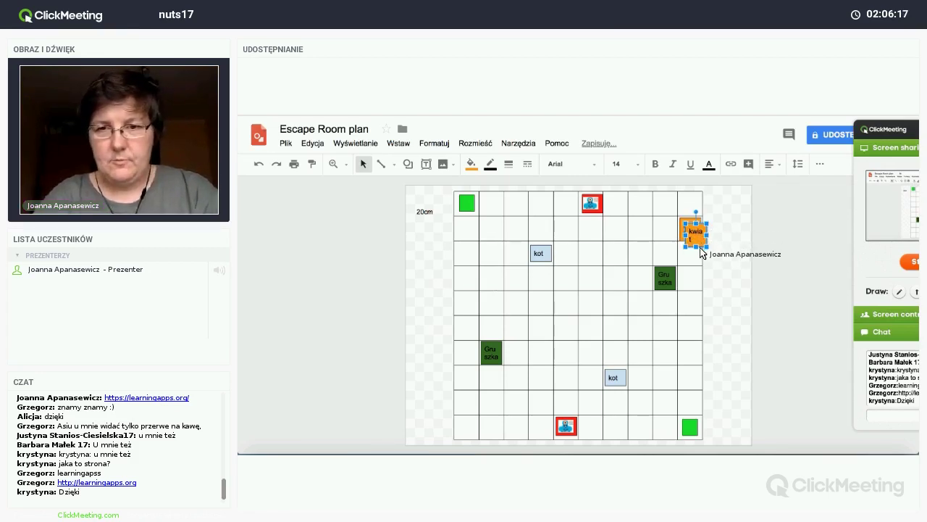
key(ctrl+v)
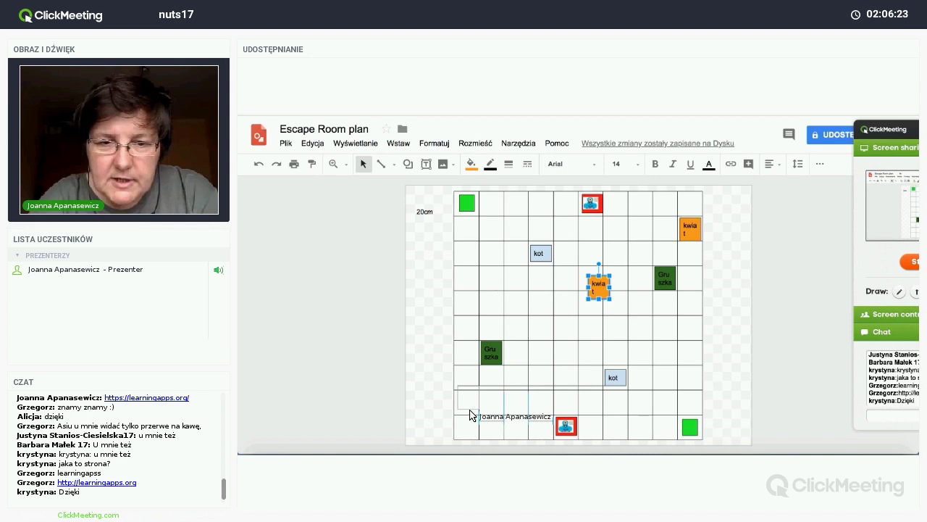
drag(471, 413, 470, 418)
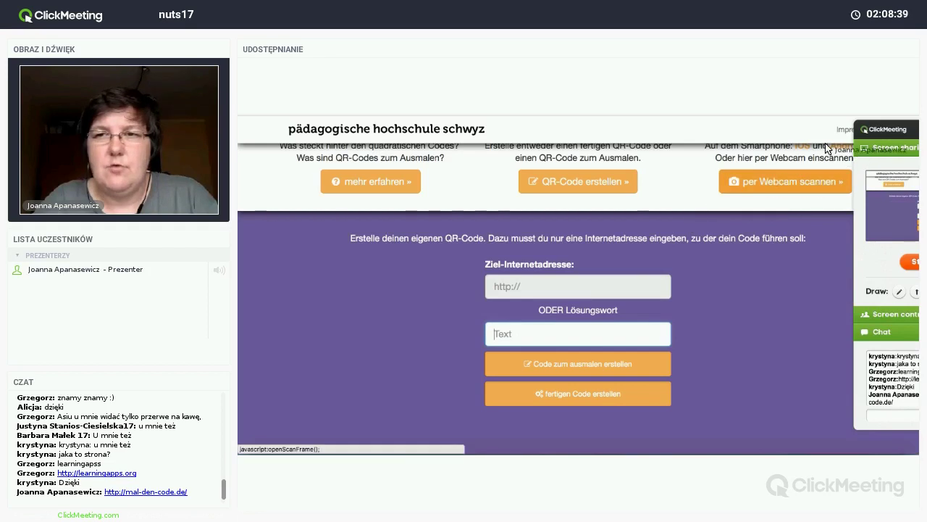
On mal-den-code.de, generate a colour-in QR code for the solution word "aster", then download and open its solution sheet.
click(873, 127)
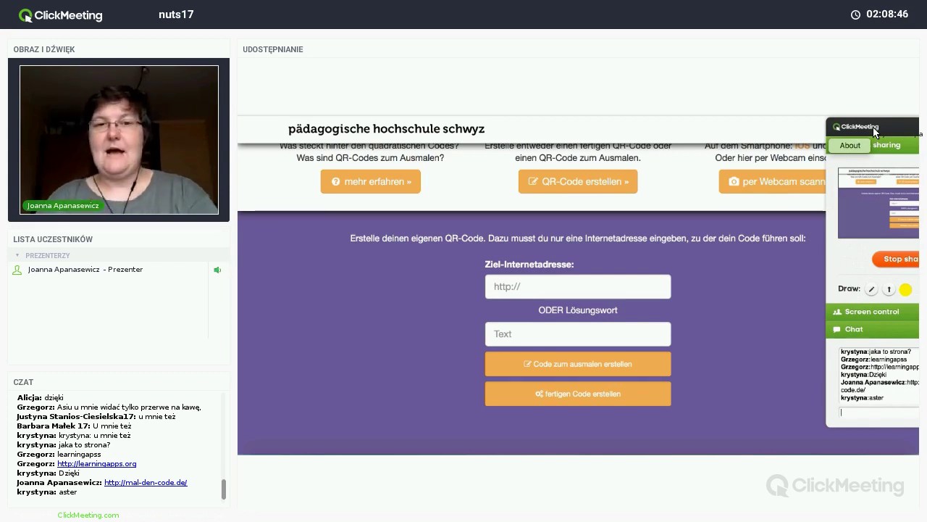
key(alt+Tab)
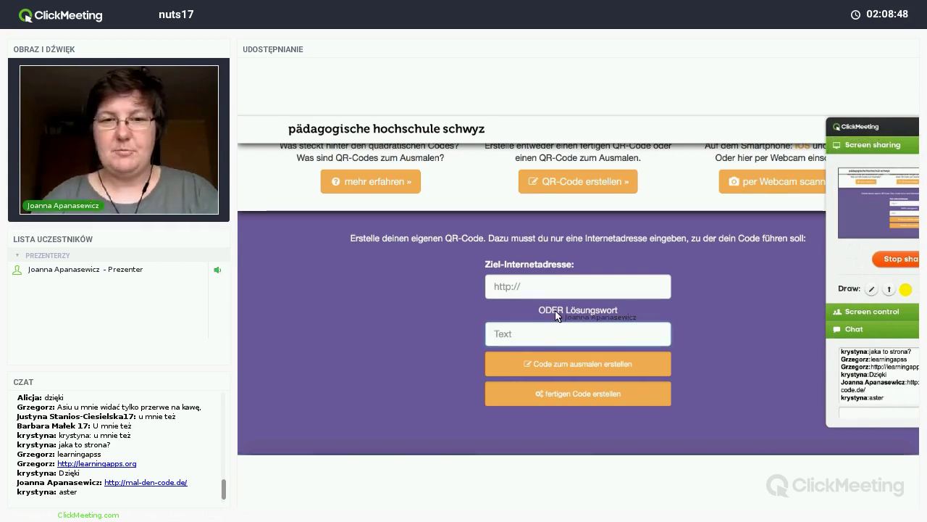
text(aster)
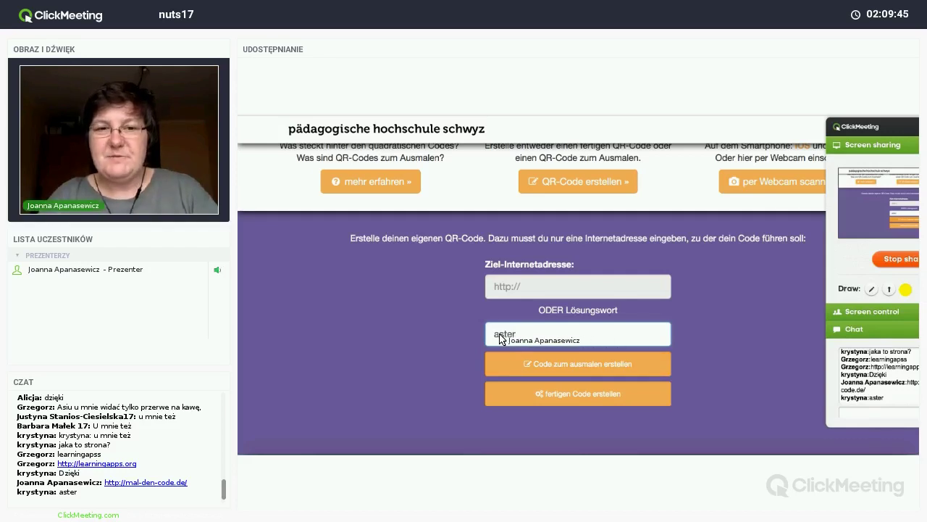
click(570, 364)
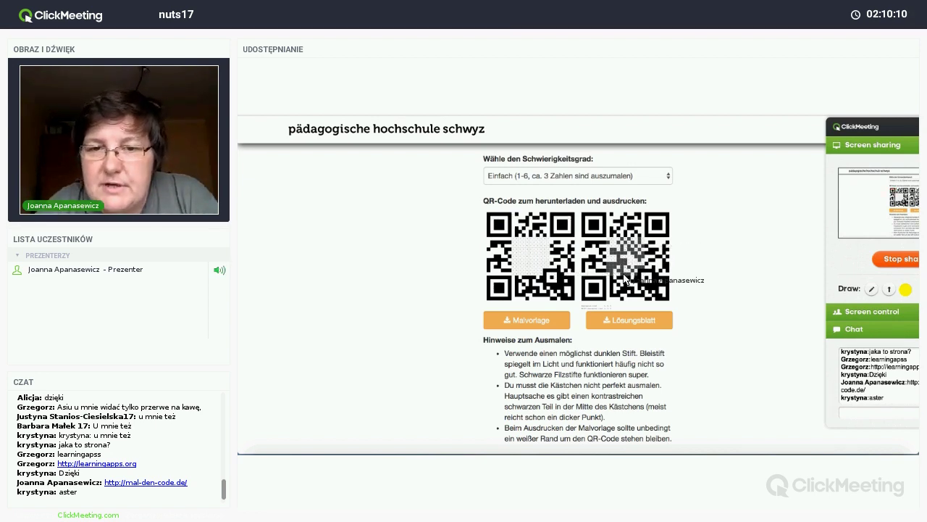
click(620, 326)
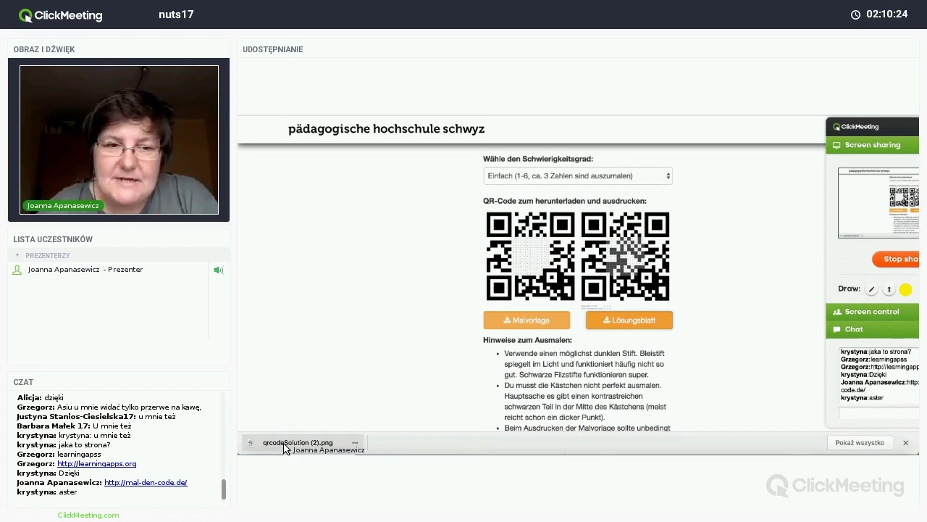
click(285, 446)
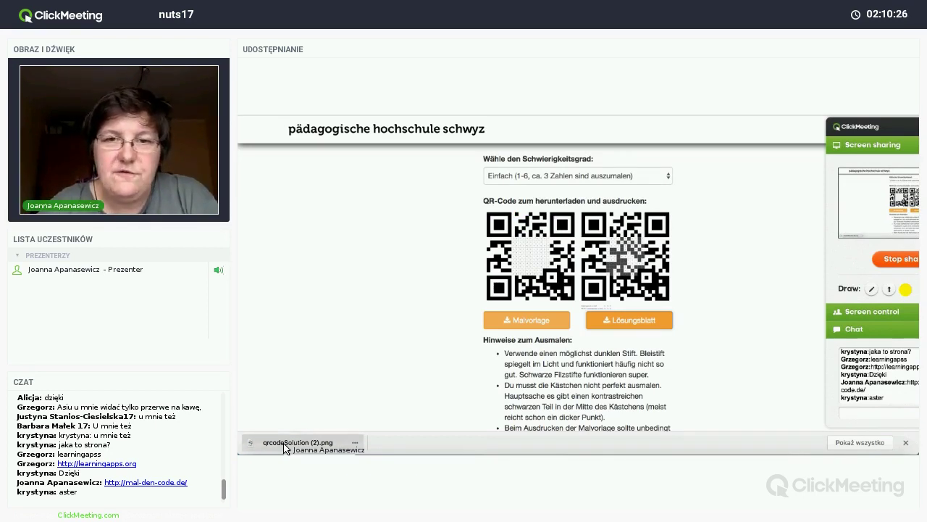
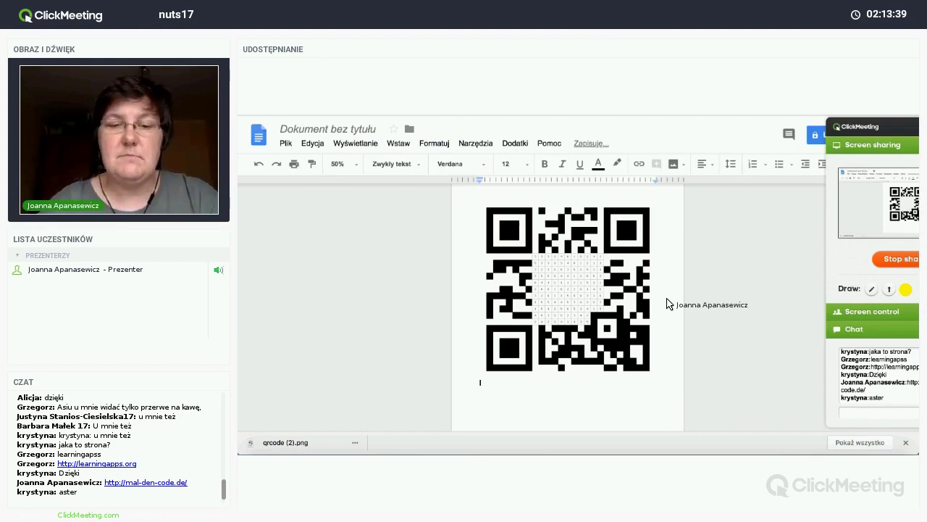
In the untitled Google Docs document, add the instruction "Zamaluj liczby, które są wynikami poniższych działań." below the QR code.
text(Zamaluj liczby)
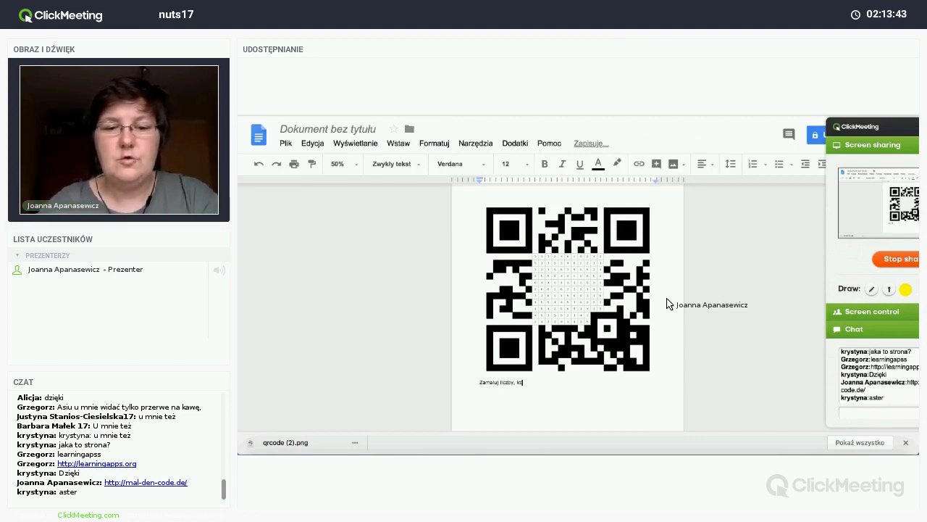
text(, kt)
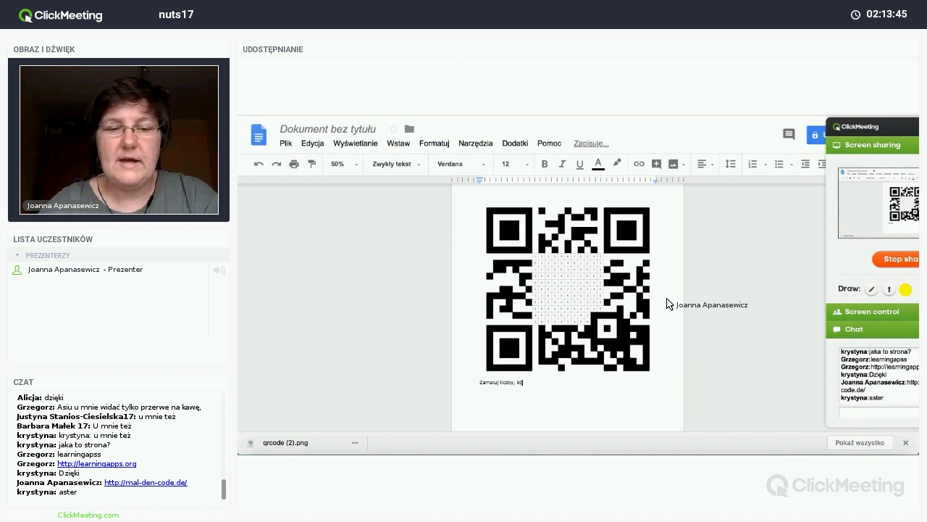
text(óre są wynikami )
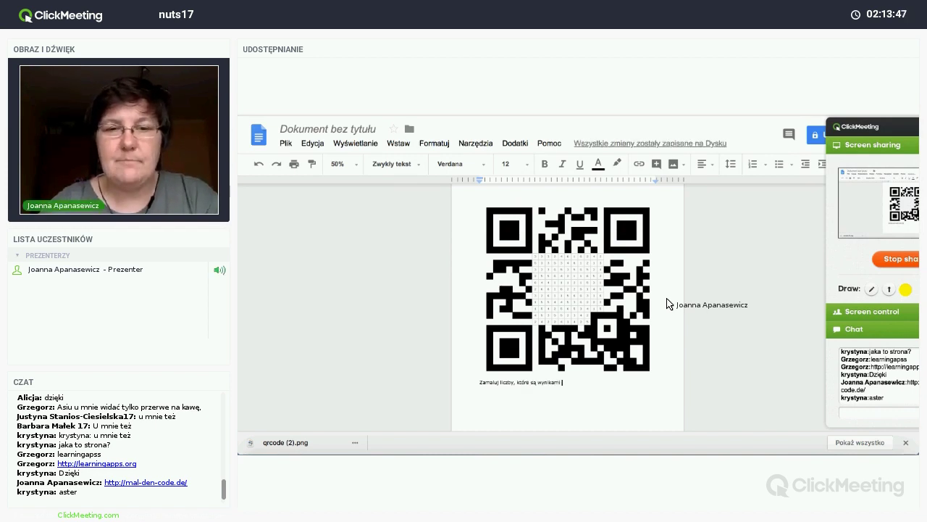
text(poniższych dz)
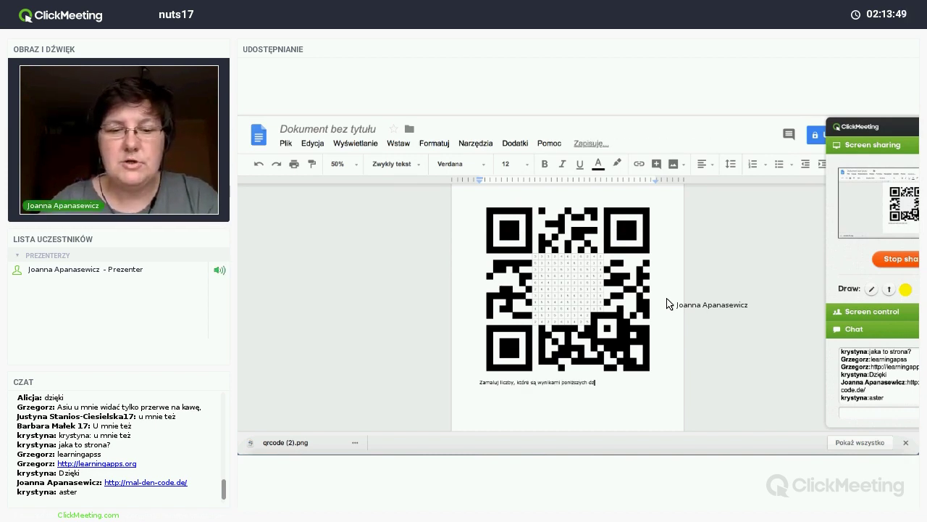
text(iałań:)
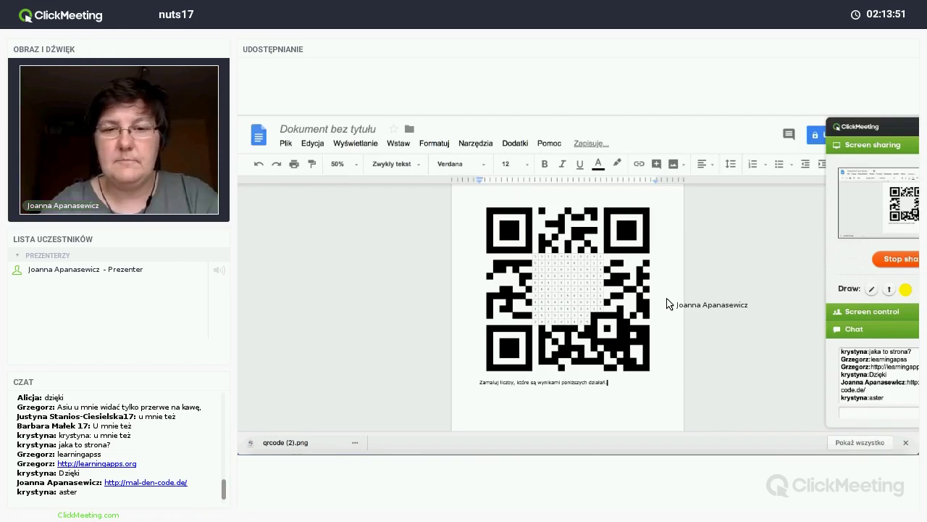
key(Return)
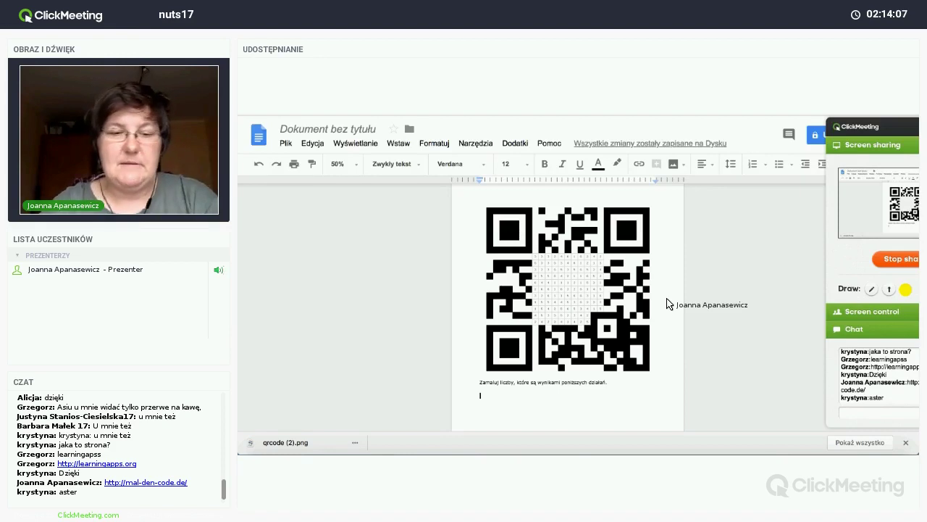
Write the first equation, "5 + 6 + 7 - 10 - 2 - 5 =", on the line below the instruction.
text(5 + )
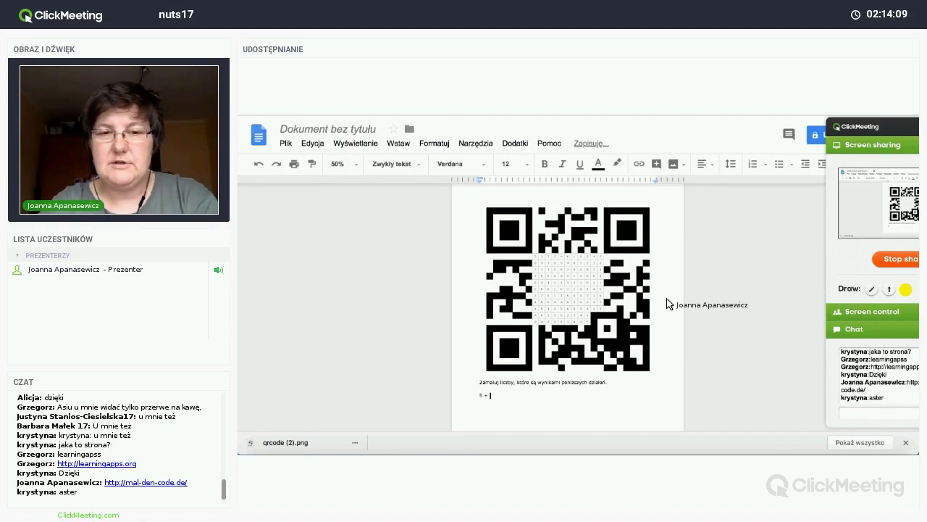
text(6 +)
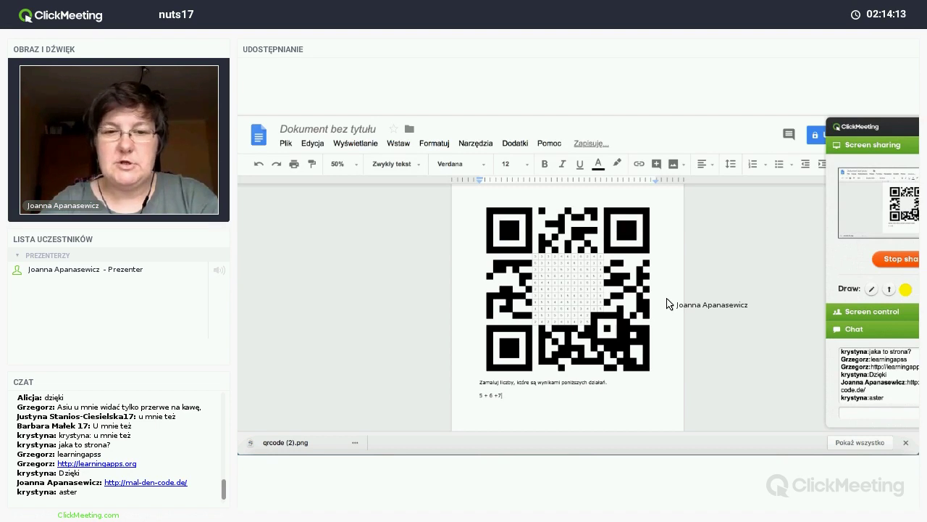
text(7)
key(BackSpace)
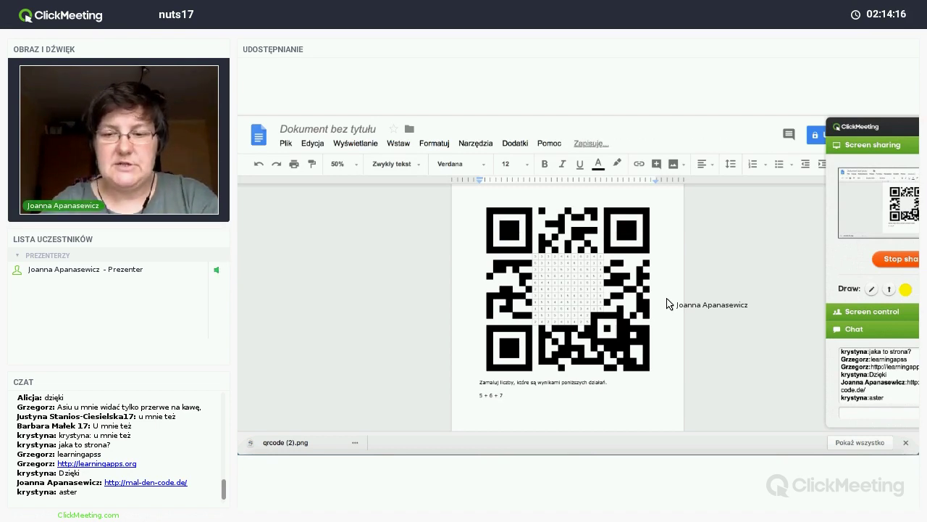
text(7 - 10)
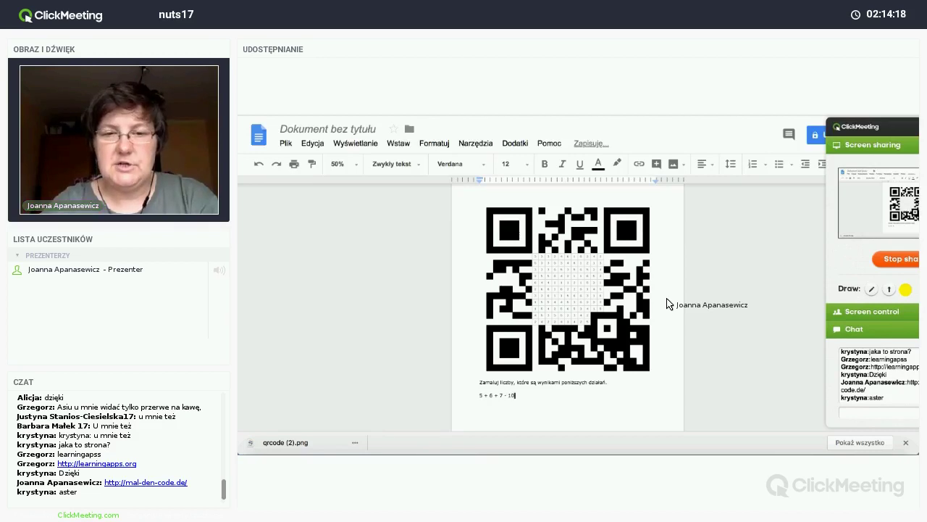
text( - 2 )
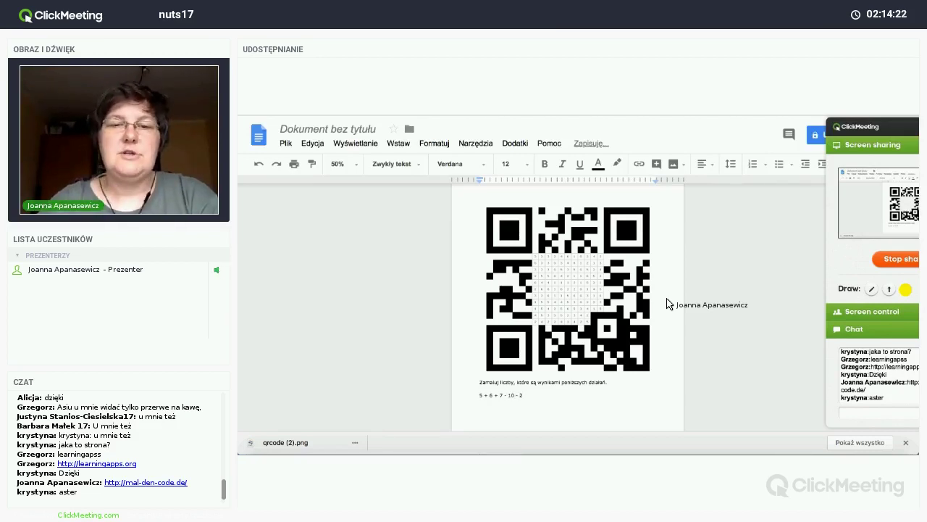
text(= )
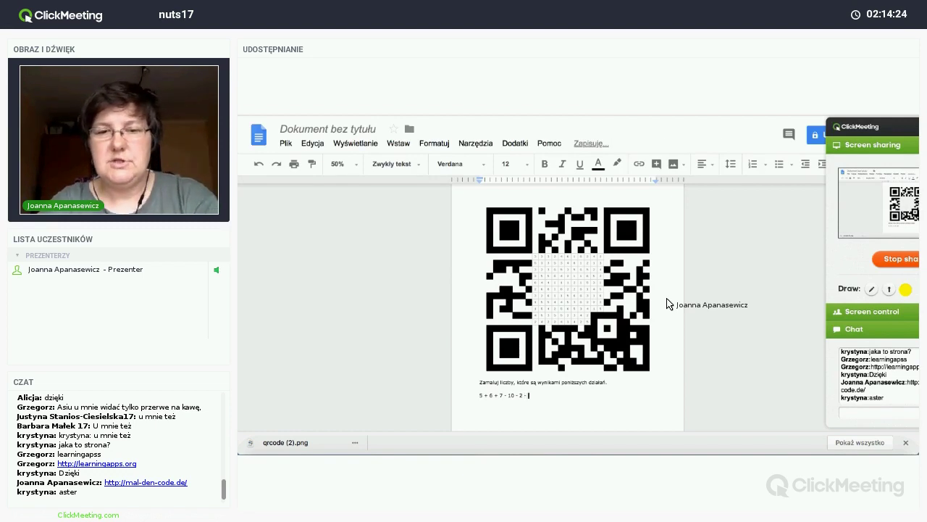
text(6)
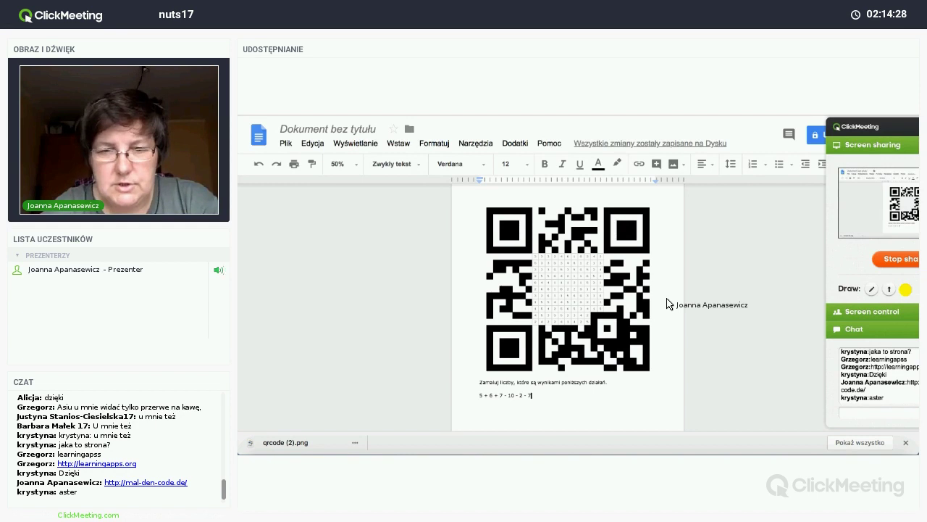
key(BackSpace)
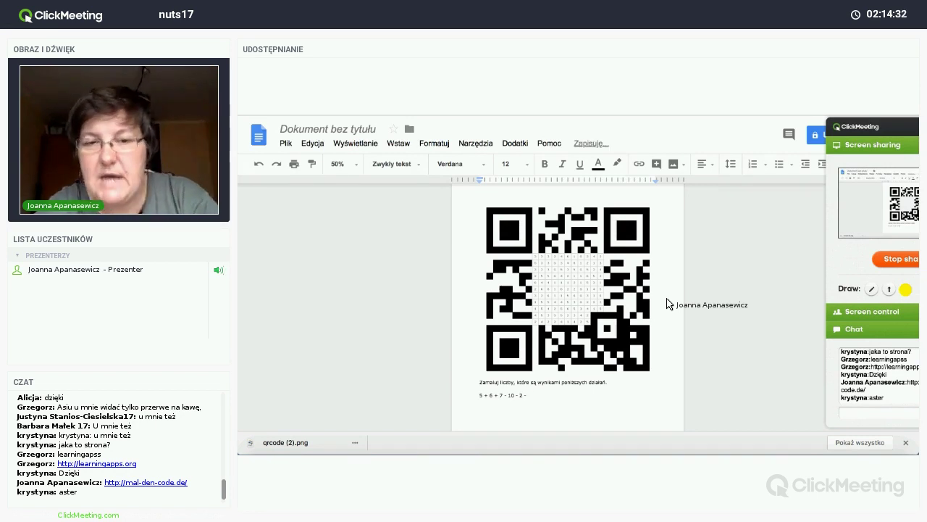
text(=)
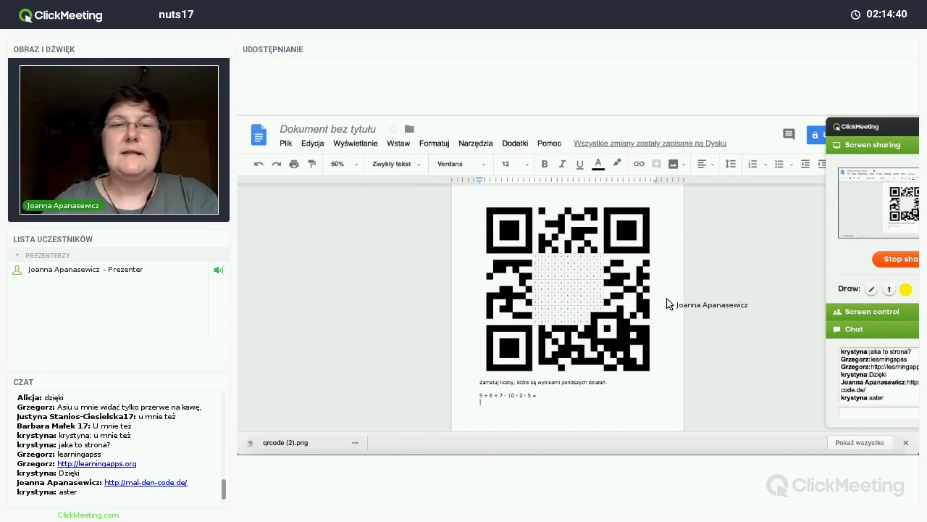
key(Return)
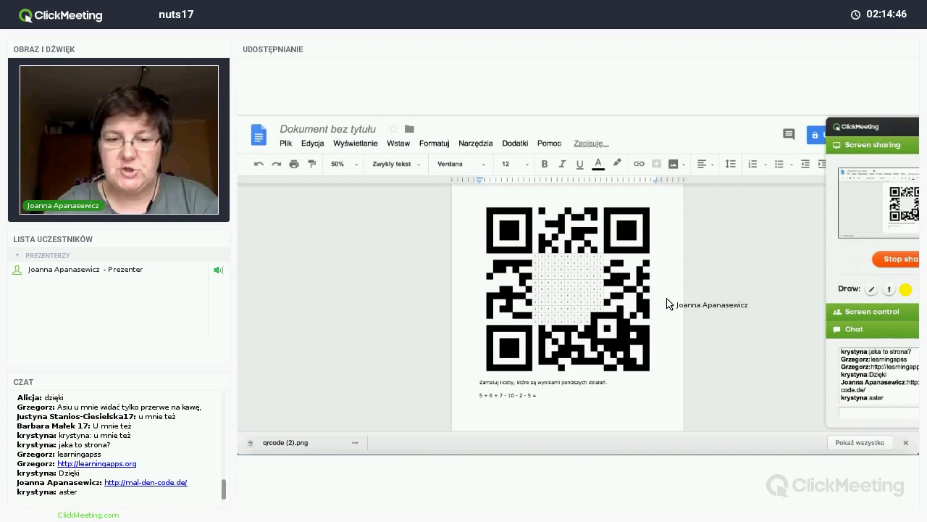
Write the second equation, "4 x 5 + 3 - 13 - 6 =", on its own line below the first.
text(4 x)
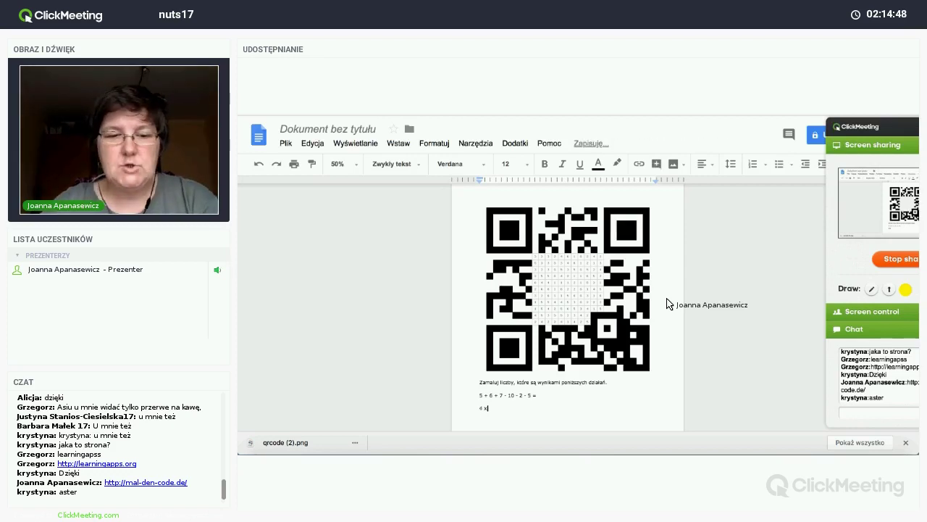
text( 5)
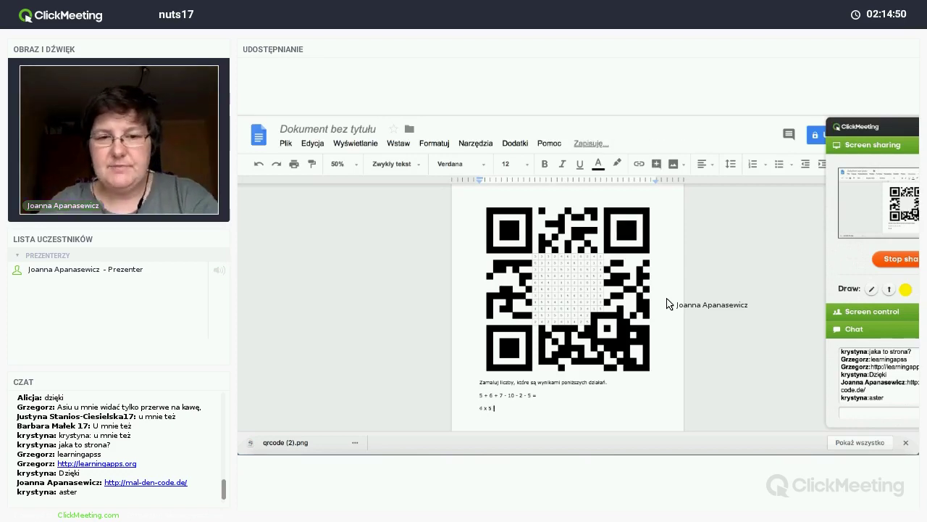
text( + )
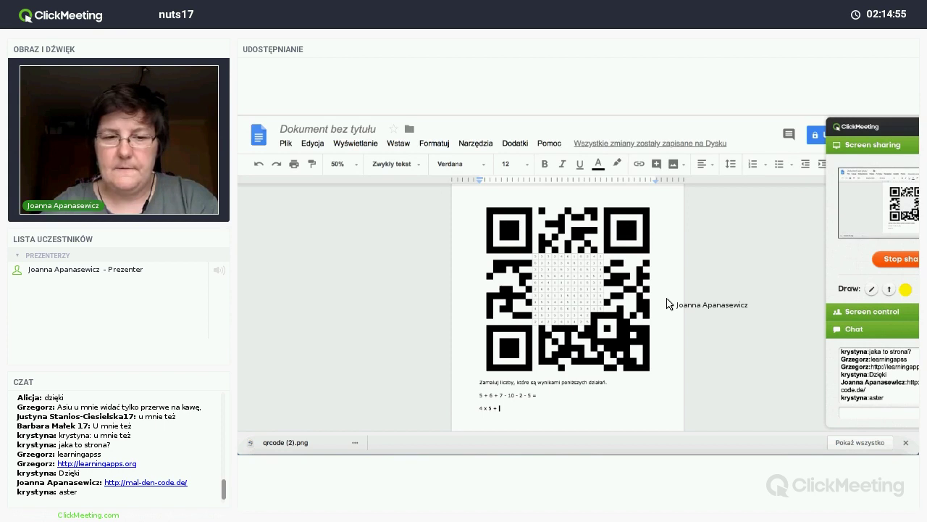
text( 3 -)
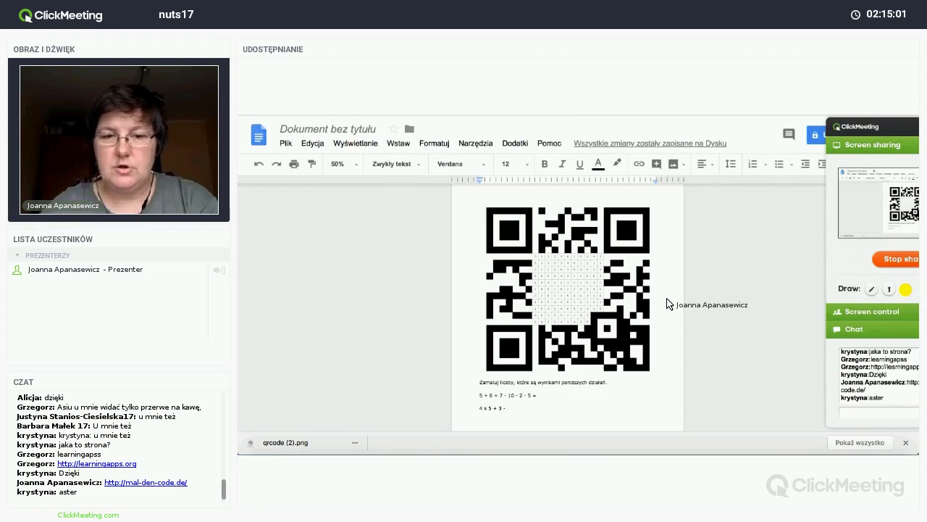
text( 13 -)
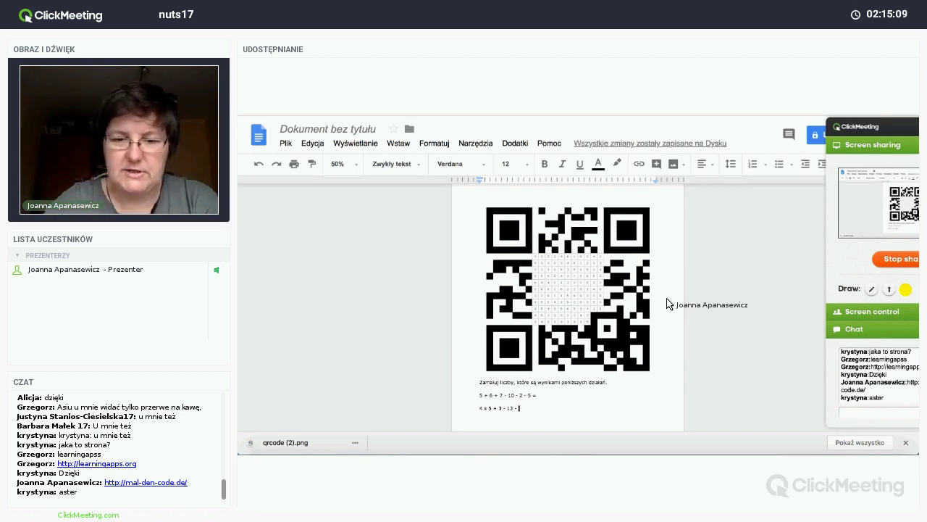
text(6 =)
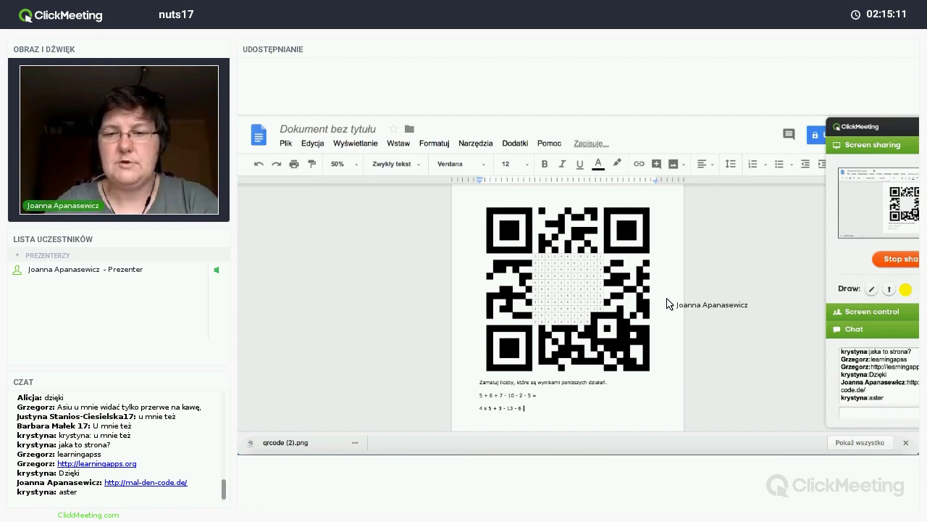
key(Return)
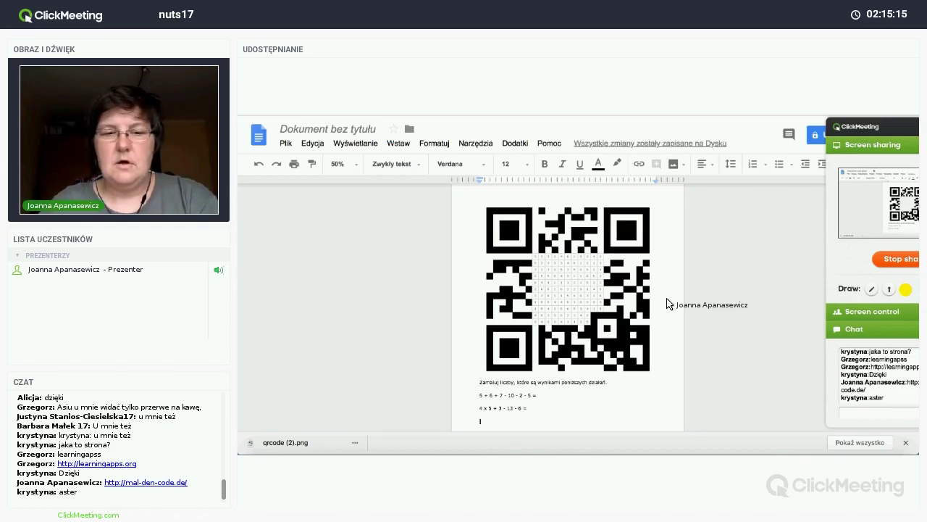
Write the third equation, "100 - 80 + 5 - 20 =", on its own line below the second.
text(100 )
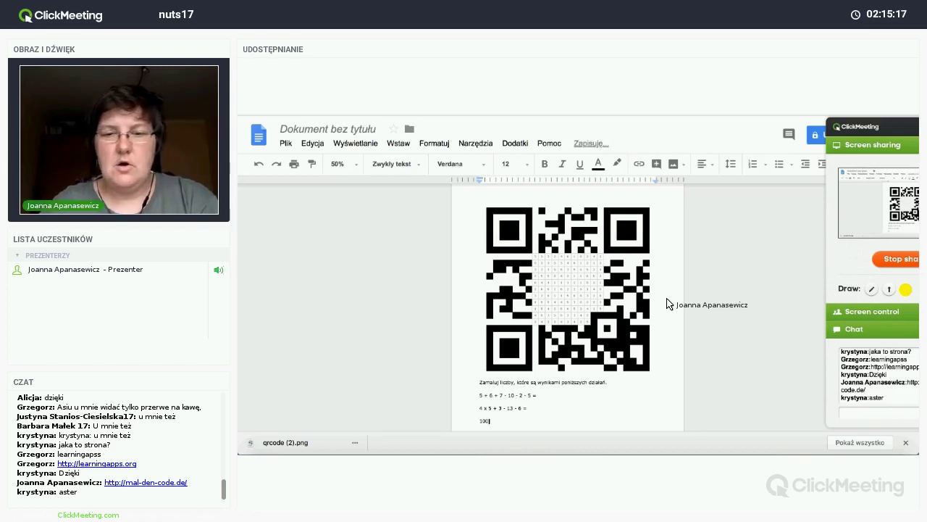
text(- 8)
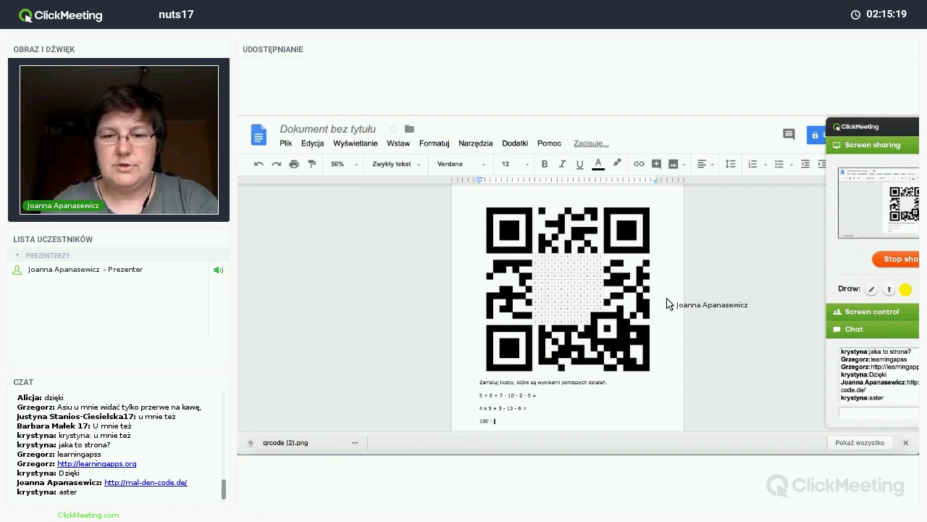
text(0)
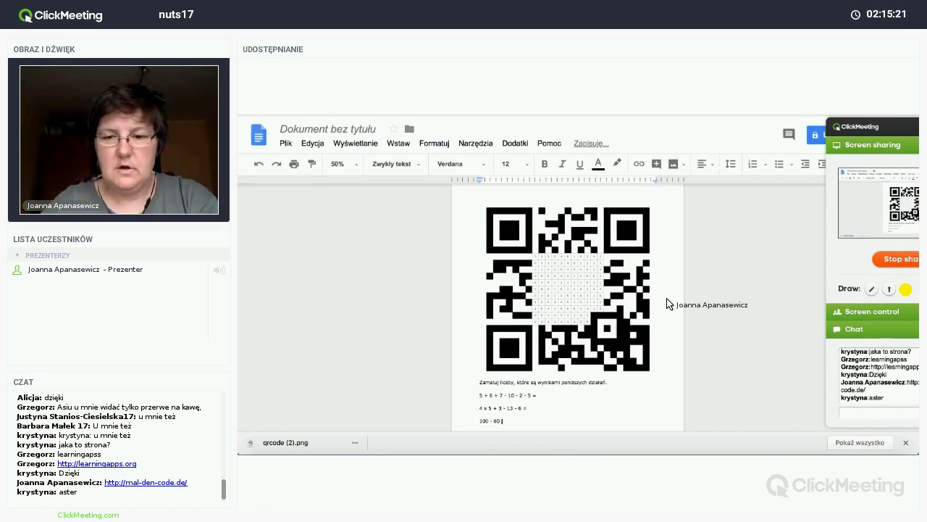
text( + 5)
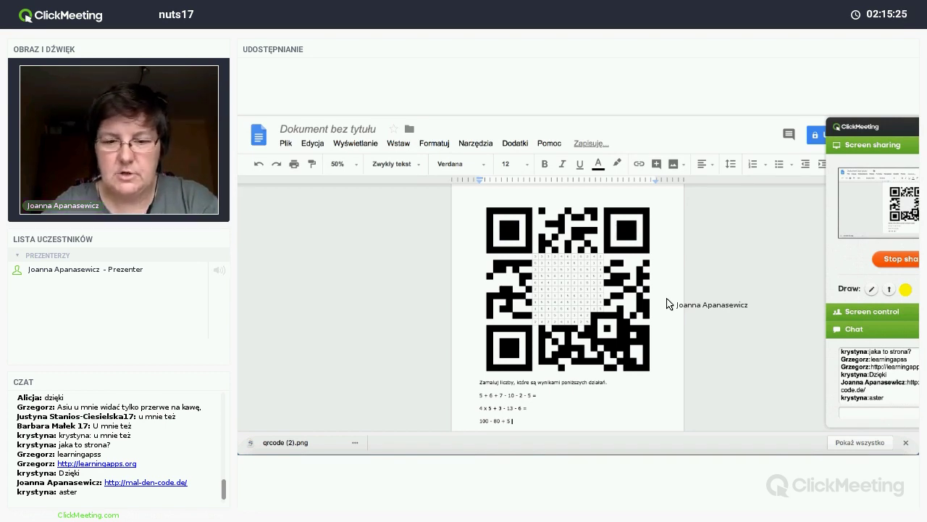
text( - 20 =)
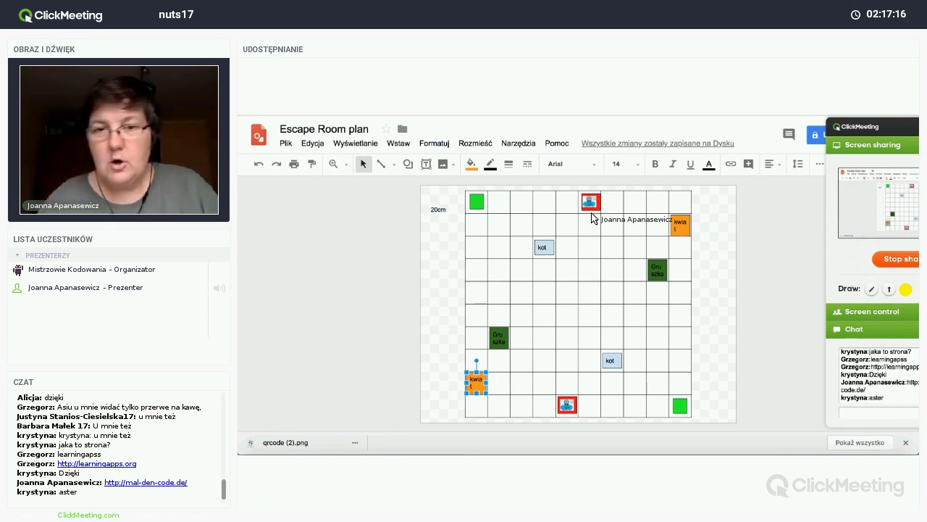
On a new page after the equations in the untitled document, write "PO SZU KAJ KO DU DO ZA MA LO WA NIA" in size 24.
click(507, 125)
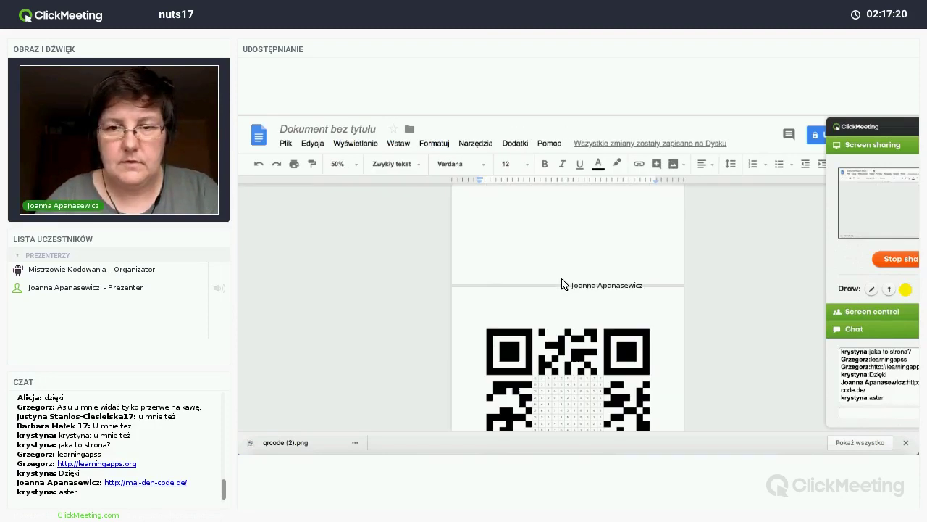
scroll(550, 290, down, 5)
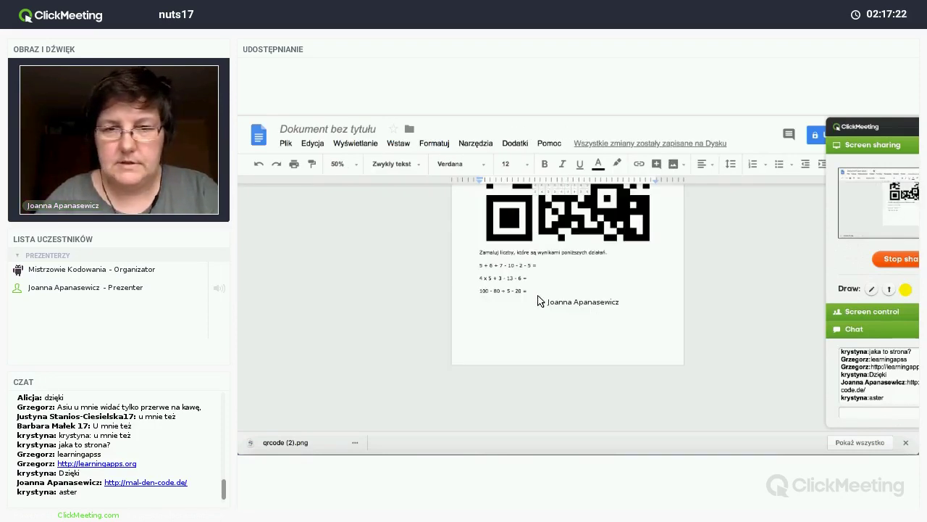
key(Return)
key(Return)
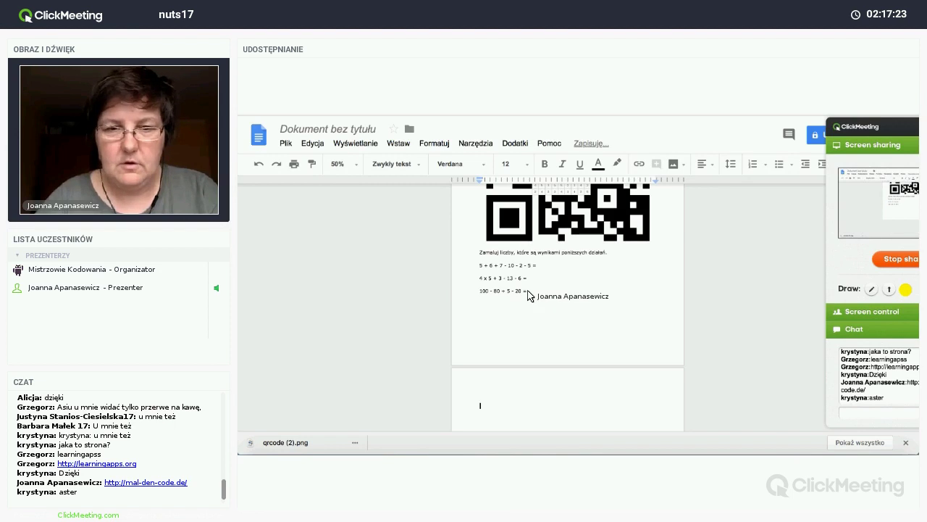
click(510, 164)
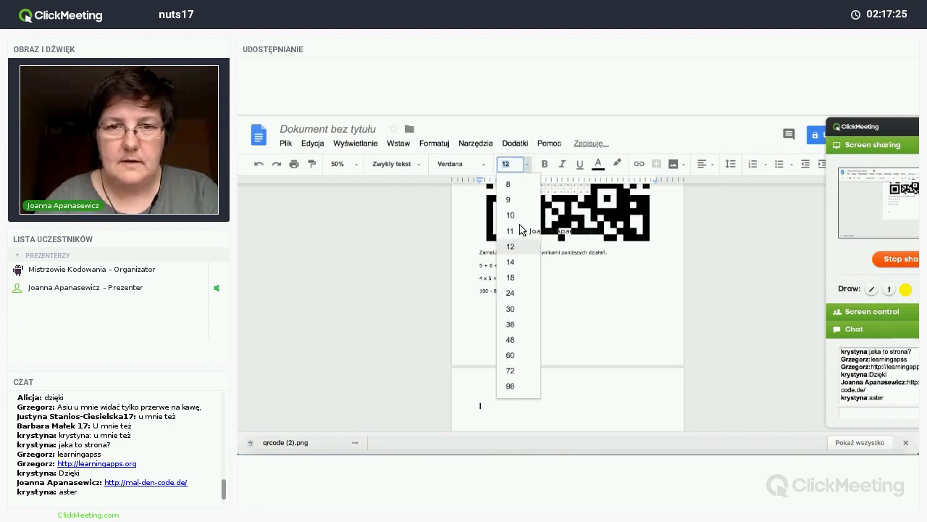
click(511, 292)
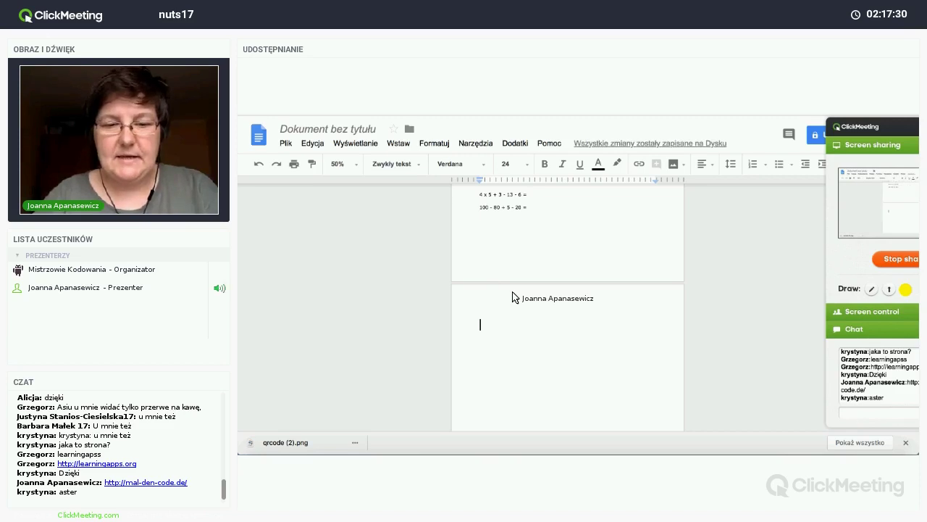
text(PO SZU KAJ KO DU DO ZA MA LO WA)
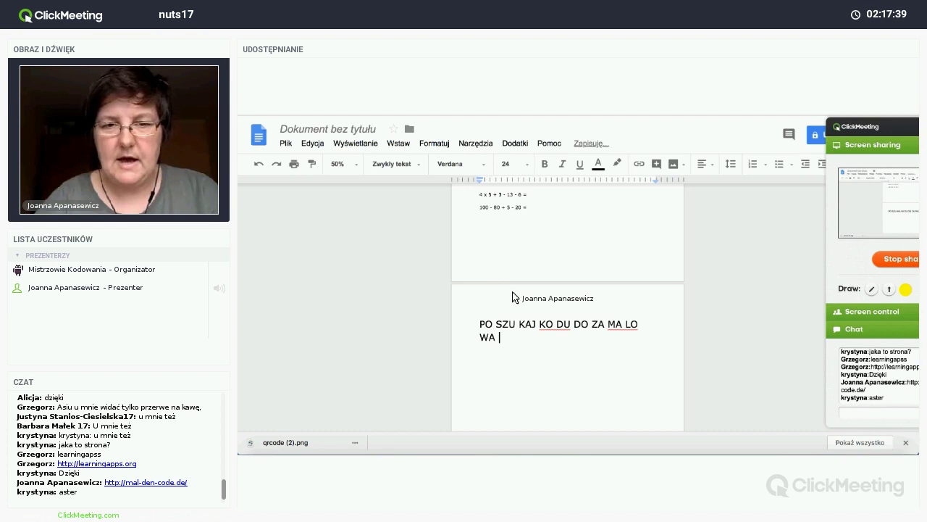
text(NIA)
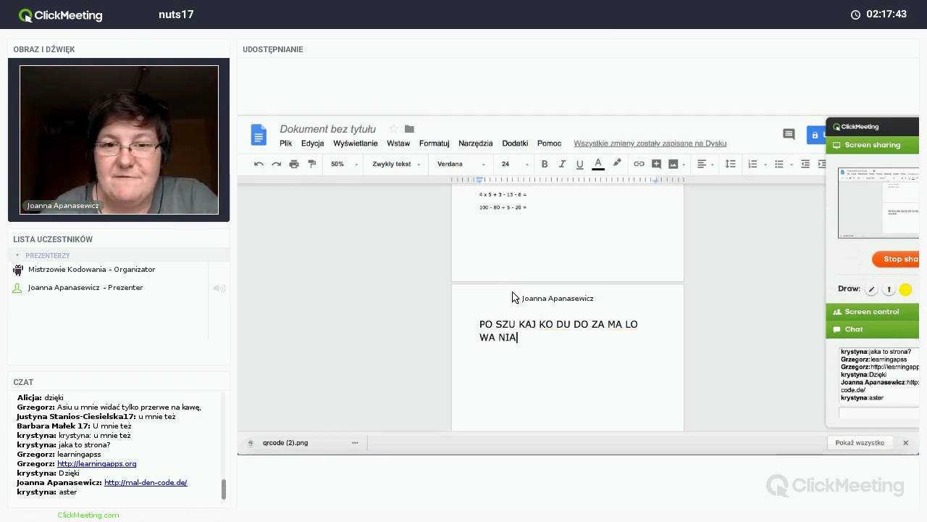
Break the syllable text into four lines: "PO SZU KAJ", "KO DU", "DO" and "ZA MA LO WA NIA".
click(539, 325)
key(Return)
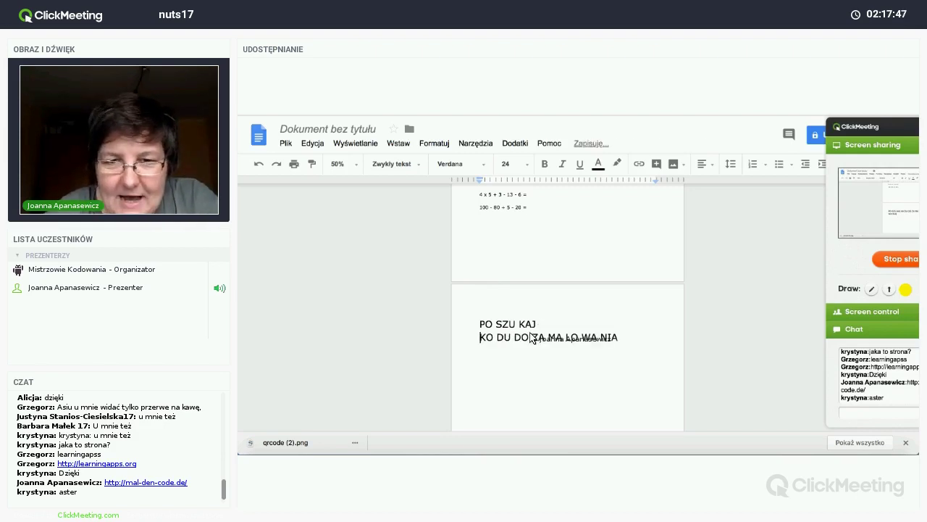
click(513, 337)
key(Return)
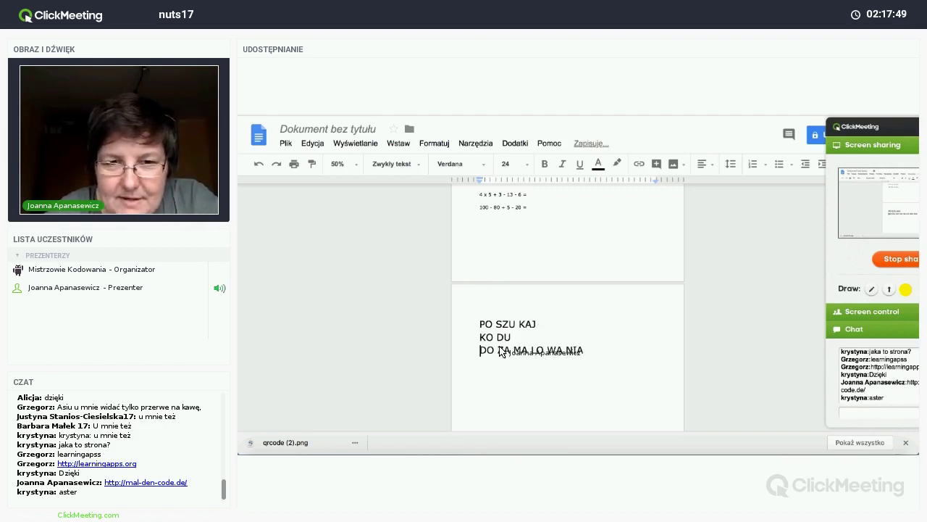
click(497, 350)
key(Return)
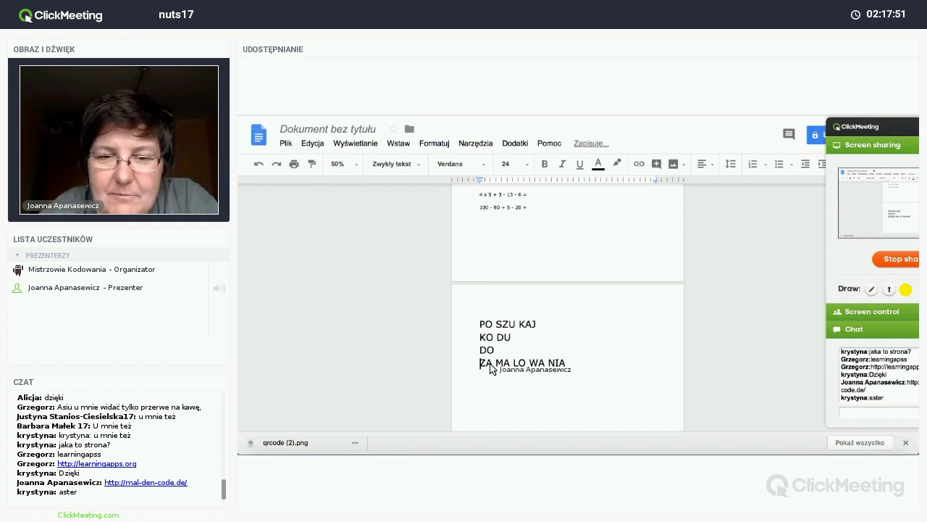
Scramble the syllables of the first two lines to read "SZU PO KAJ" and "DU KO".
drag(513, 324, 497, 325)
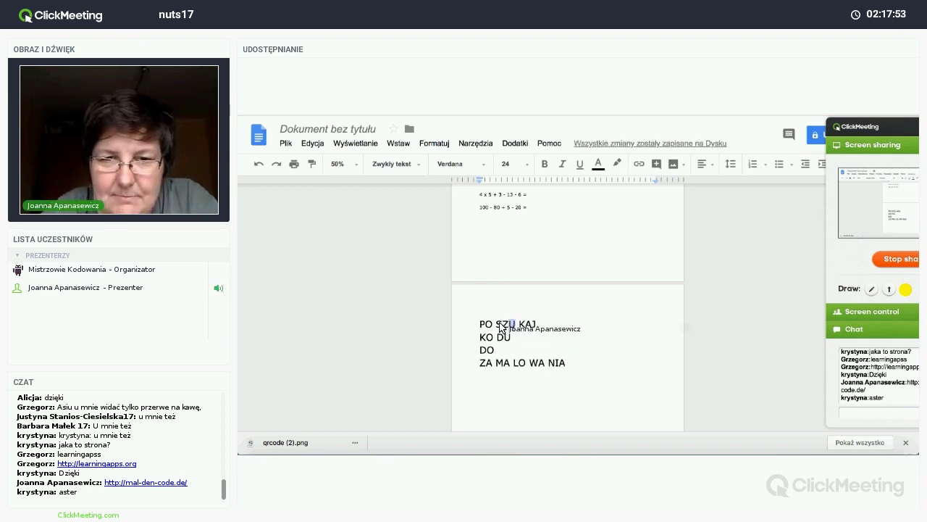
key(BackSpace)
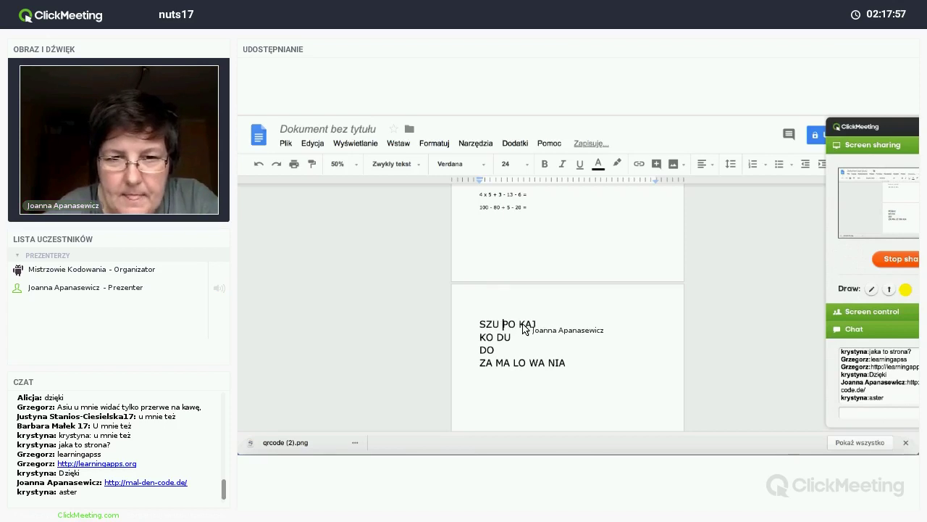
mouse_move(519, 325)
mouse_down()
mouse_move(536, 325)
mouse_move(508, 338)
mouse_up()
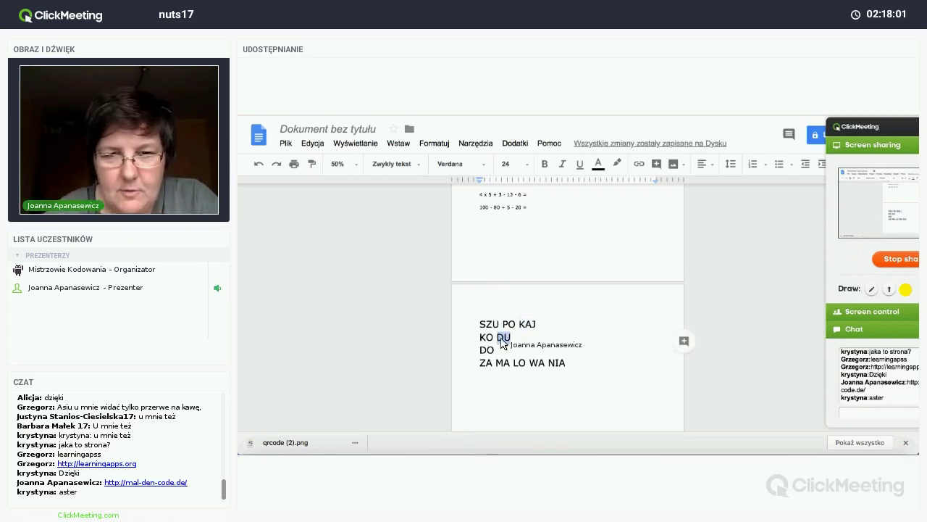
key(BackSpace)
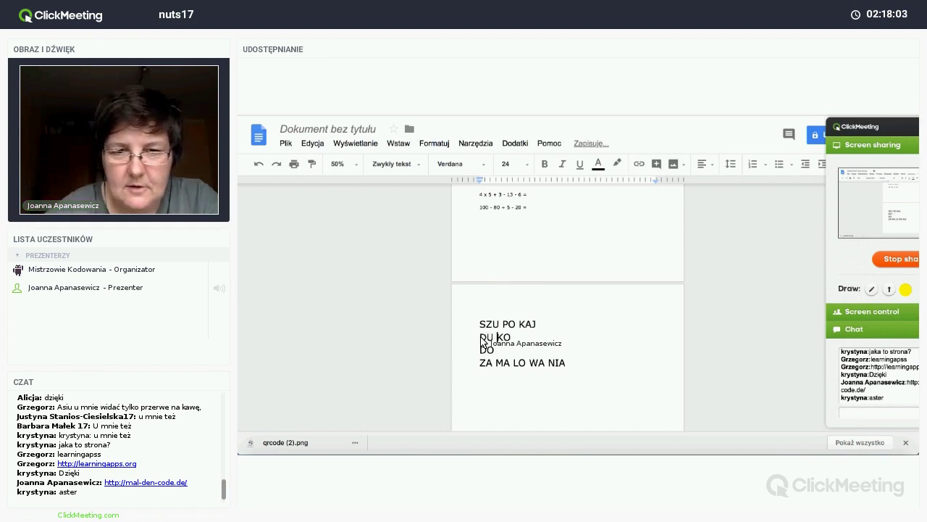
Rearrange the syllables of the last line to read "WA ZA LO NIA MA".
double_click(538, 363)
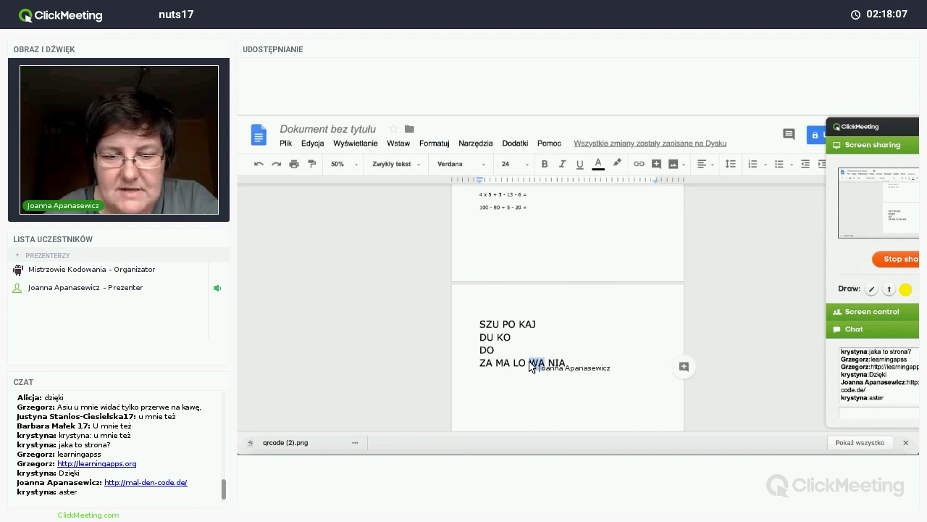
key(BackSpace)
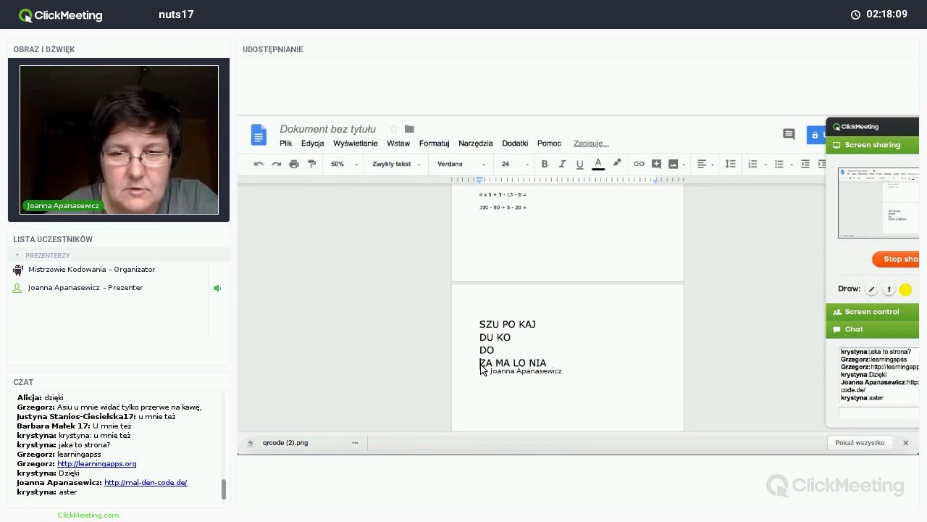
click(480, 363)
text(WA)
drag(514, 363, 529, 366)
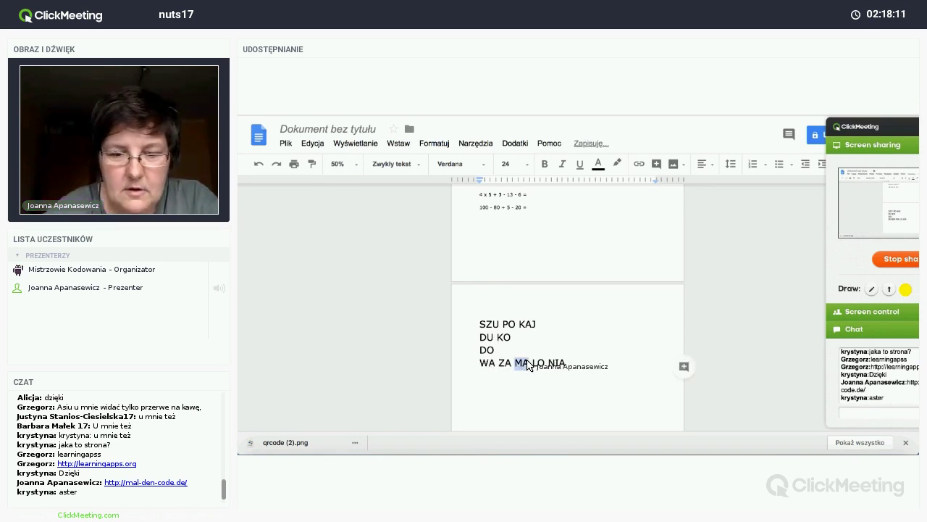
key(BackSpace)
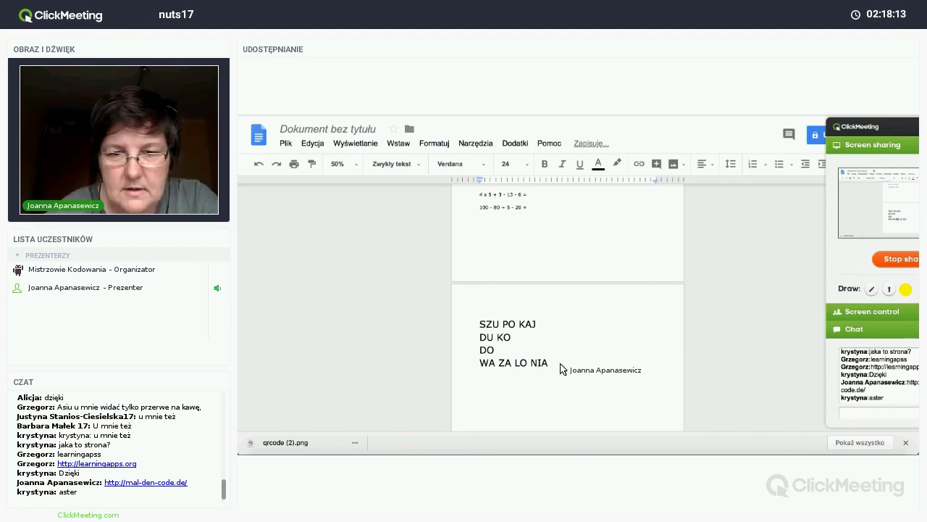
click(559, 366)
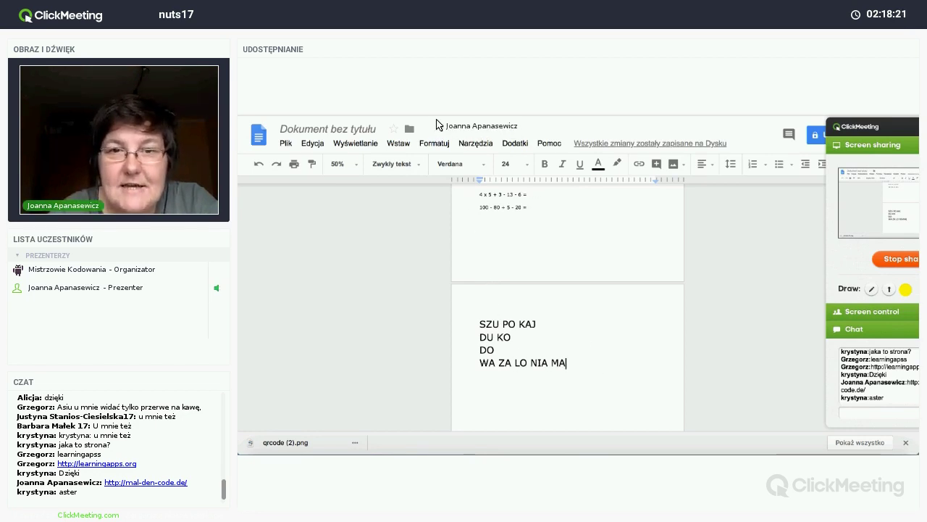
Look at the robot grid in the Escape Room plan drawing and return to the untitled document.
key(ctrl+Tab)
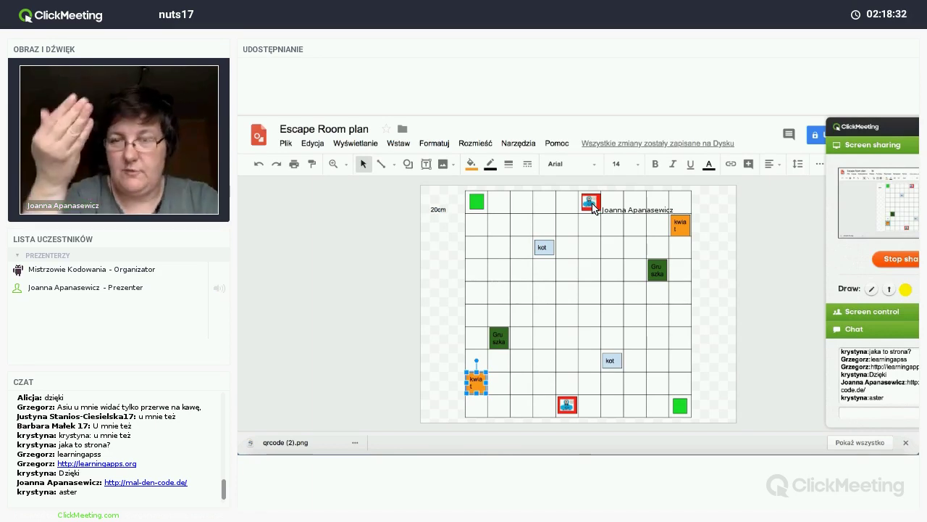
click(539, 120)
scroll(516, 324, down, 2)
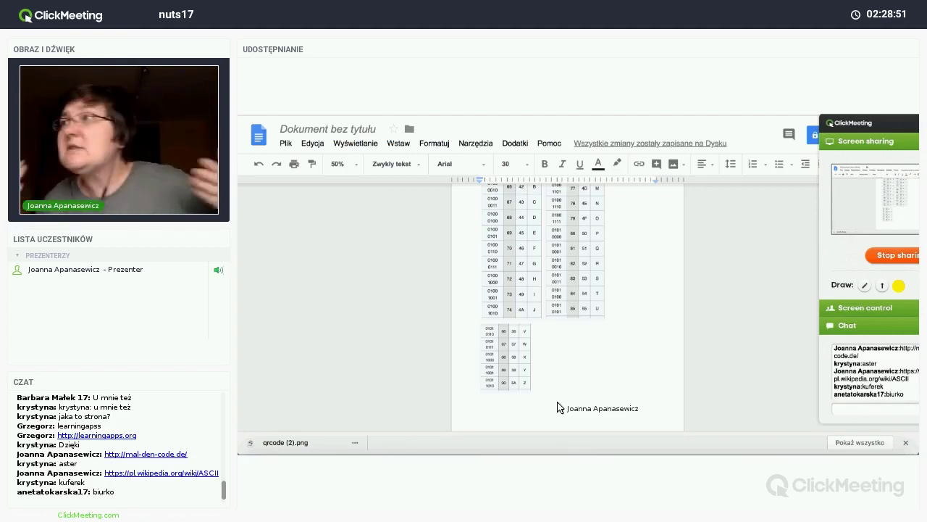
Examine the list of binary codes with answer blanks and the ASCII letter table on the page after it.
scroll(557, 405, up, 5)
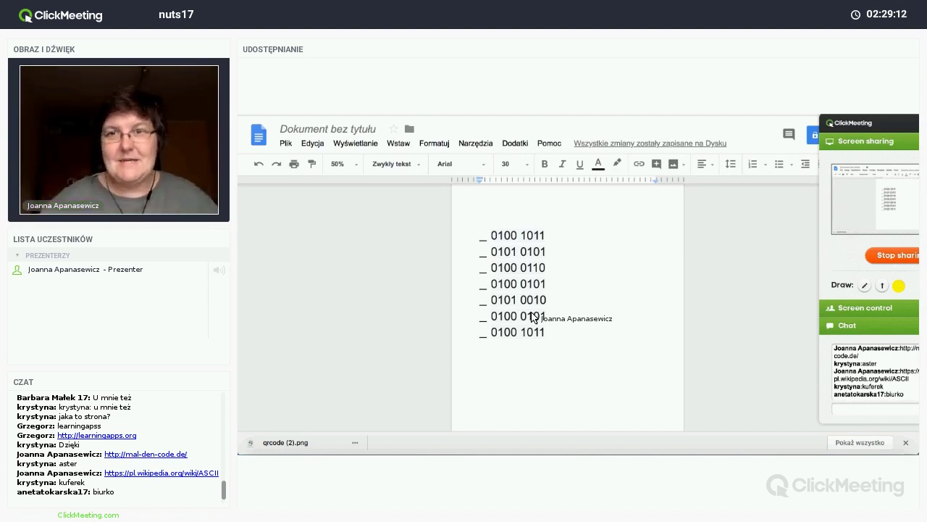
scroll(532, 317, down, 5)
scroll(533, 317, down, 2)
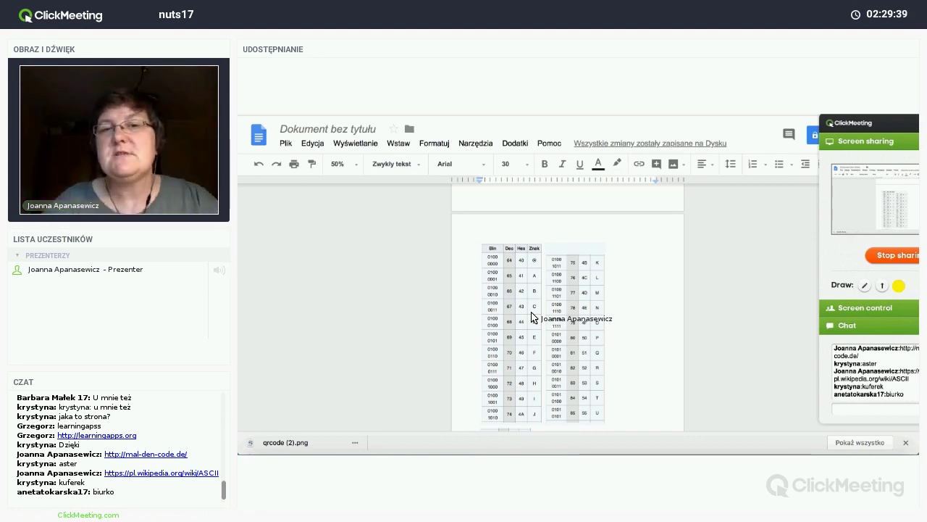
scroll(531, 317, up, 5)
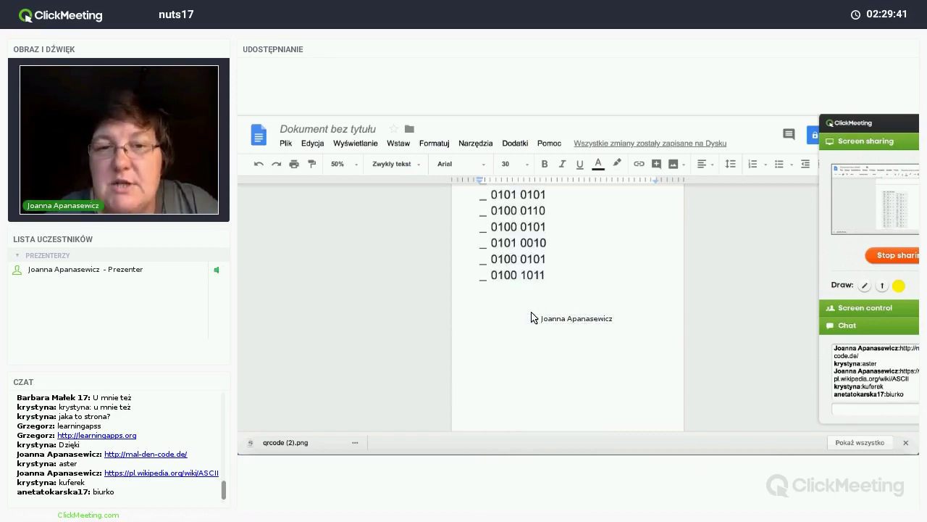
scroll(532, 312, up, 2)
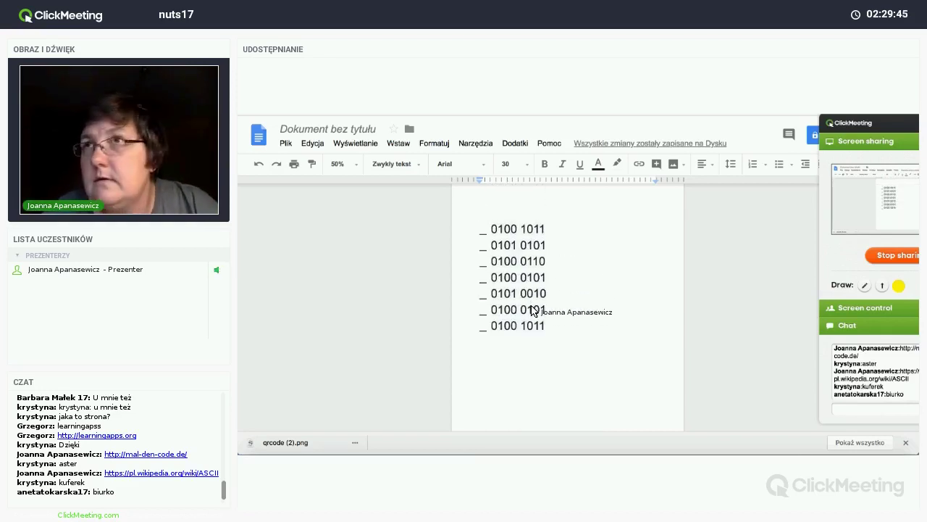
scroll(532, 310, down, 10)
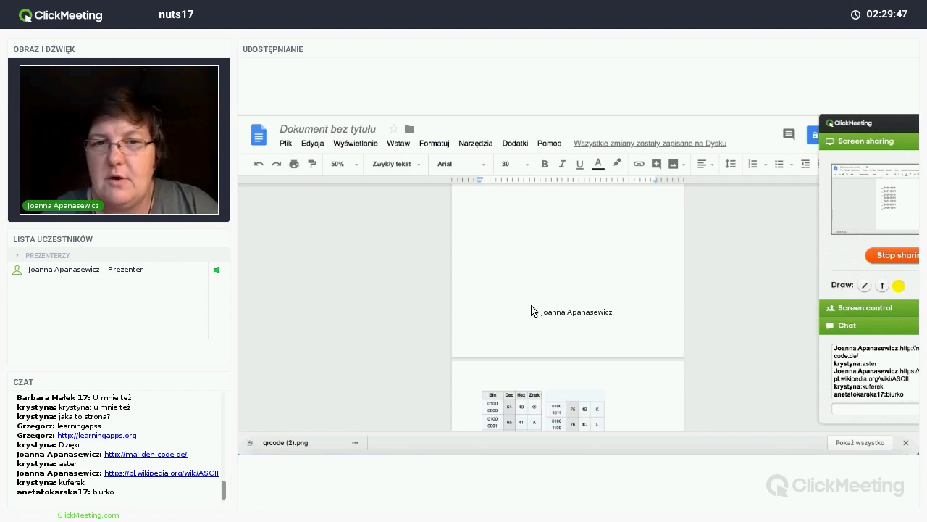
scroll(532, 310, up, 1)
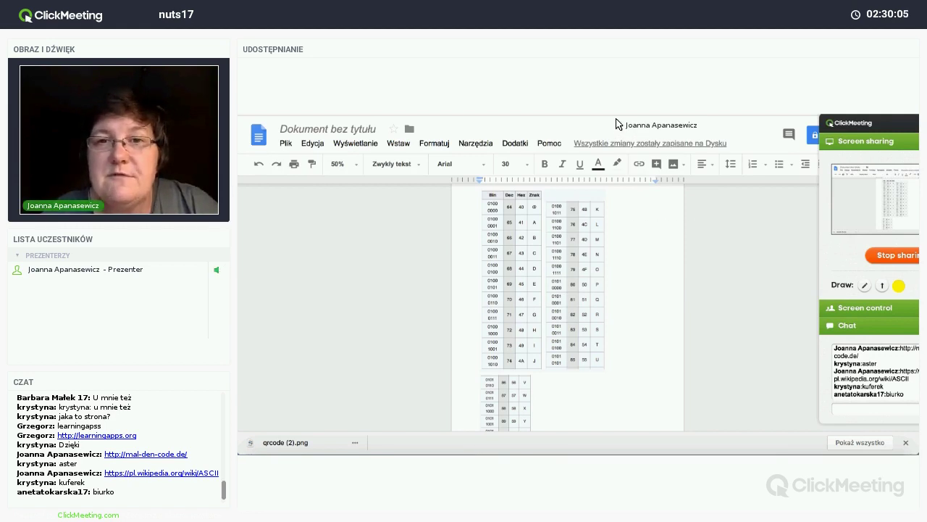
Leave the document for the ASCII article in the browser and run a Google search for "ascii tablica" from there.
key(ctrl+Tab)
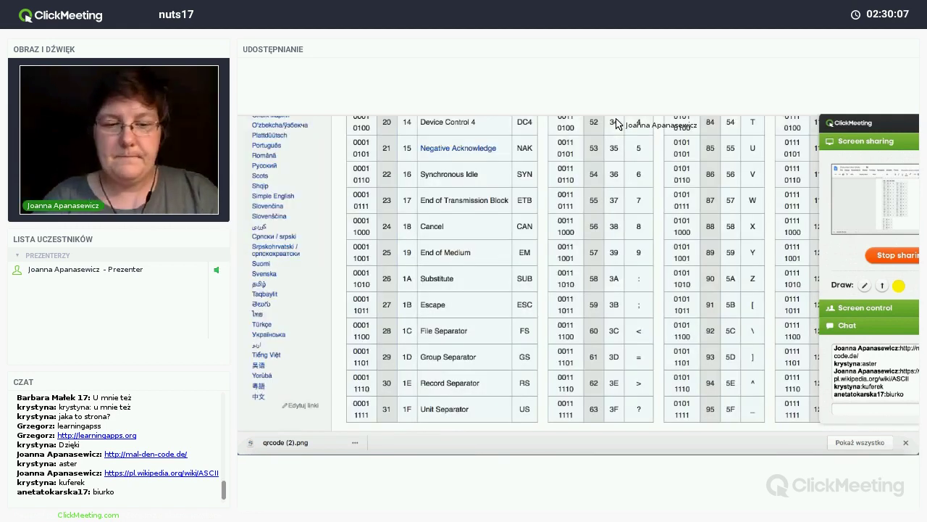
key(ctrl+l)
text(ascii)
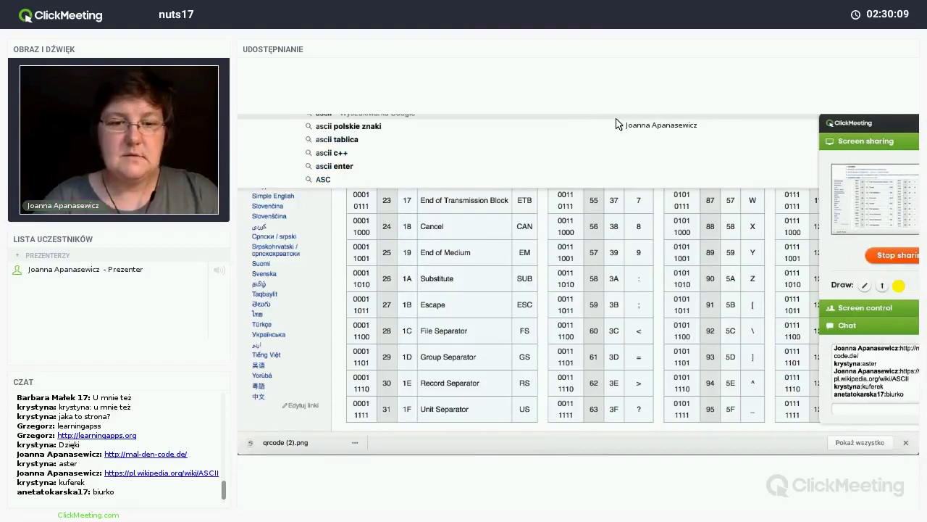
click(352, 141)
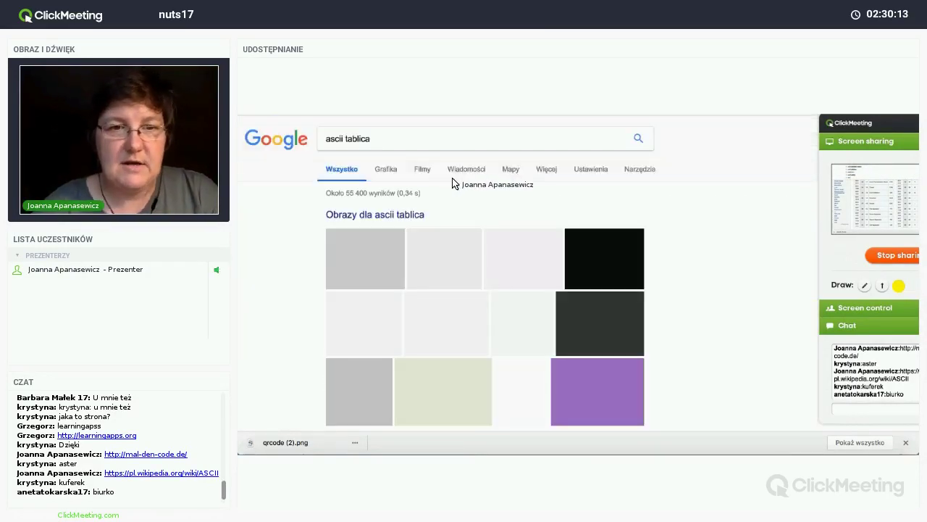
Show the image results for "ascii tablica" and look through the ASCII table pictures.
click(385, 170)
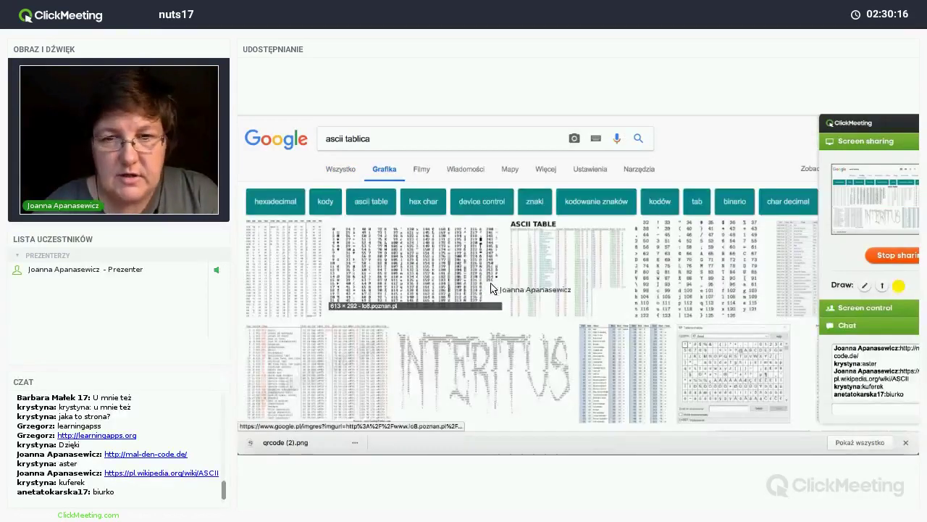
scroll(598, 286, down, 5)
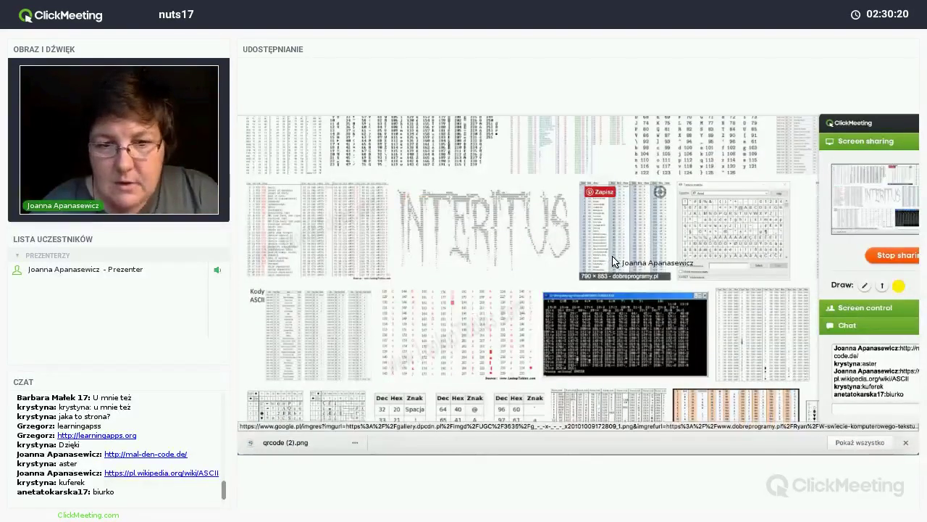
scroll(612, 261, down, 2)
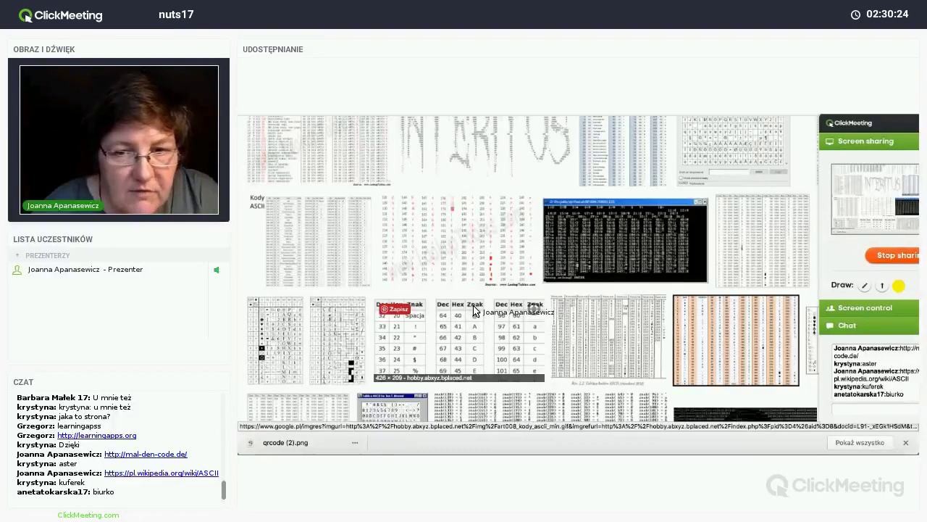
scroll(475, 310, down, 1)
scroll(475, 310, down, 1)
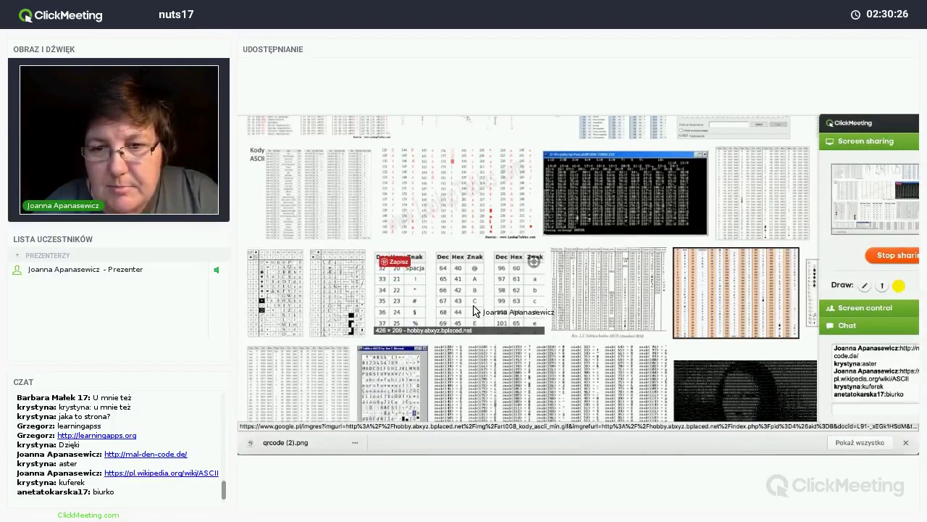
scroll(473, 310, up, 10)
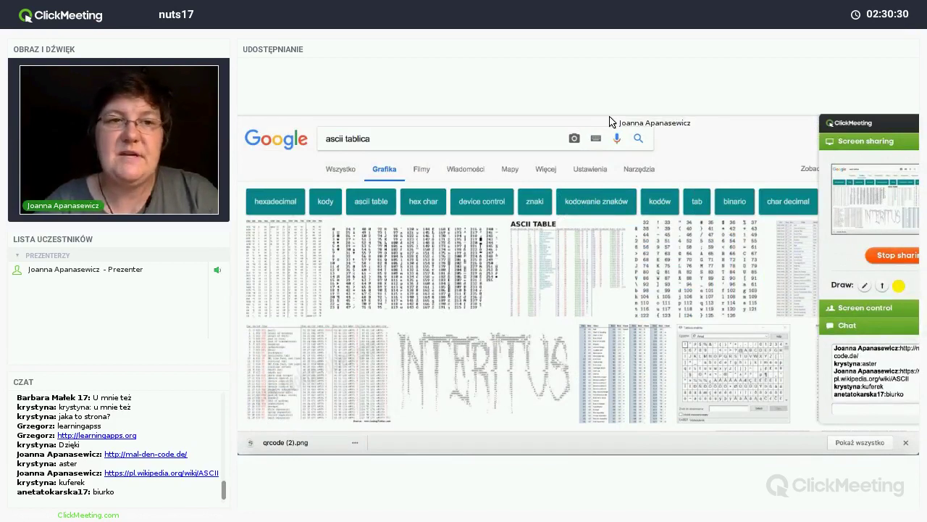
Leave the search results for the ASCII article and examine its table of binary codes and characters.
key(alt+Left)
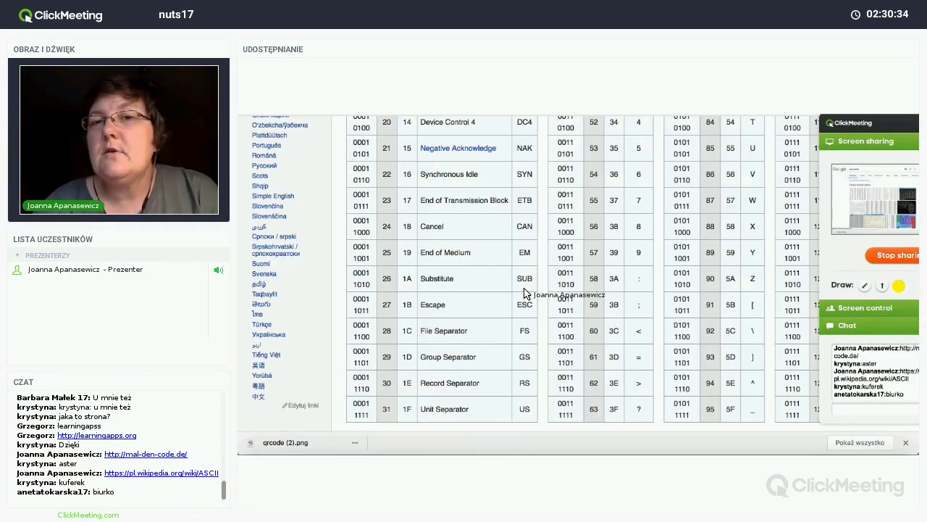
scroll(527, 292, up, 1)
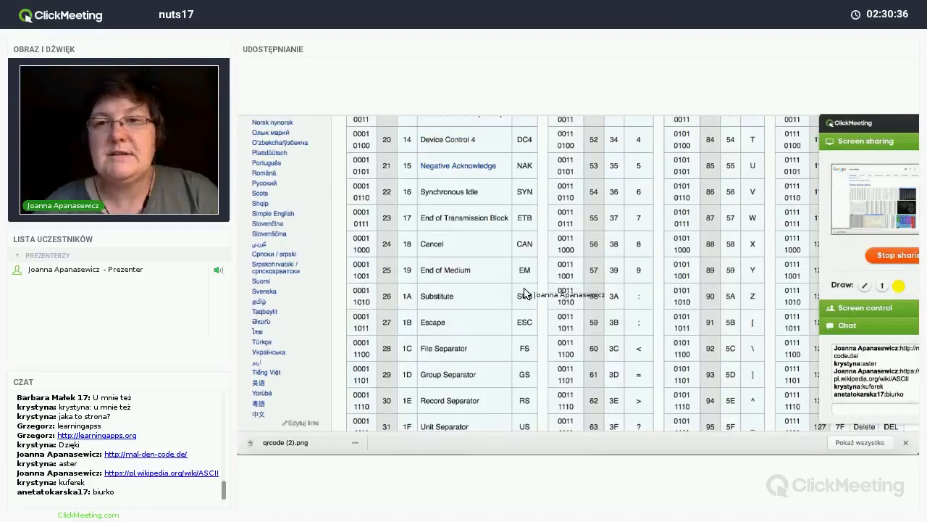
scroll(527, 293, up, 8)
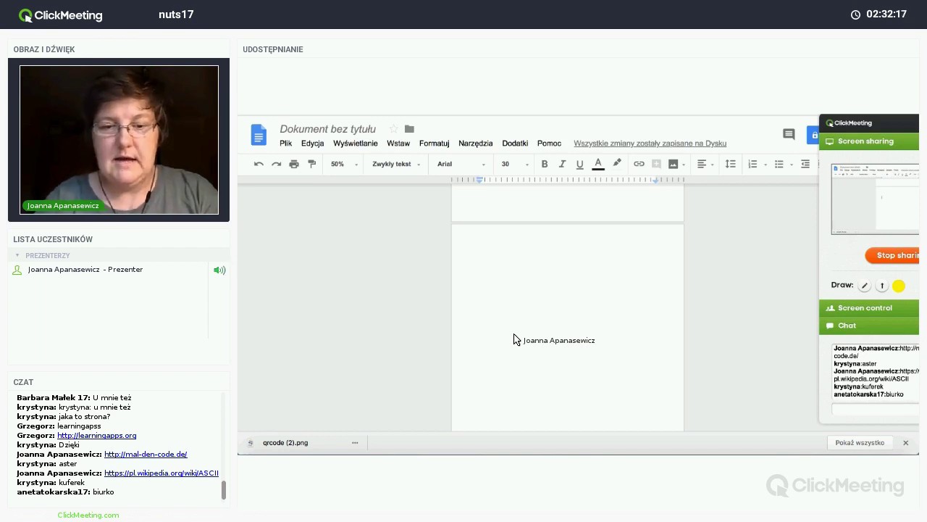
Write on the document's blank page "TWÓJ ROBOT ODNALAZŁ SWOJEGO PRZYJACIELA. ZAPROGRAMUJ TERAZ TANIEC, KTÓRYM POKAŻESZ JAK BARDZO TWÓJ ROBOT SIĘ CIESZY.".
text(TWÓJ)
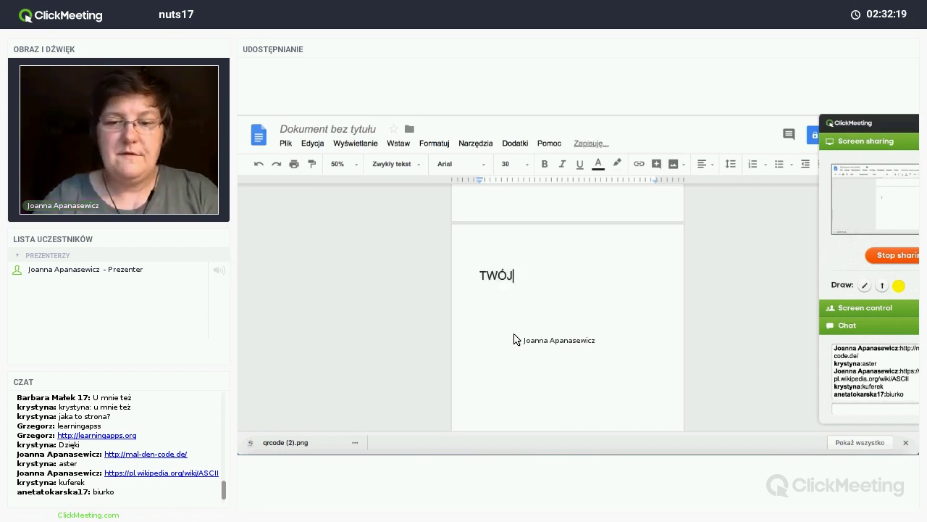
text( ROBOT )
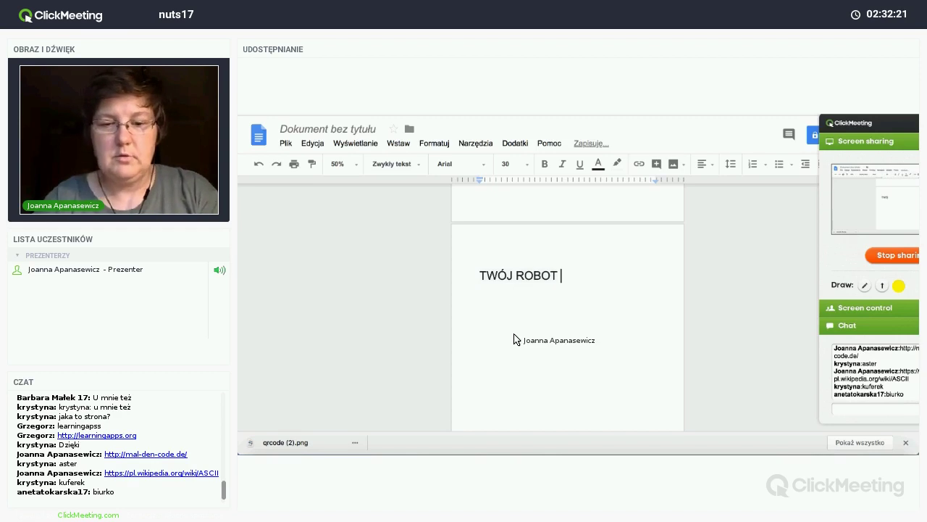
text(ODNALAZŁ SWO)
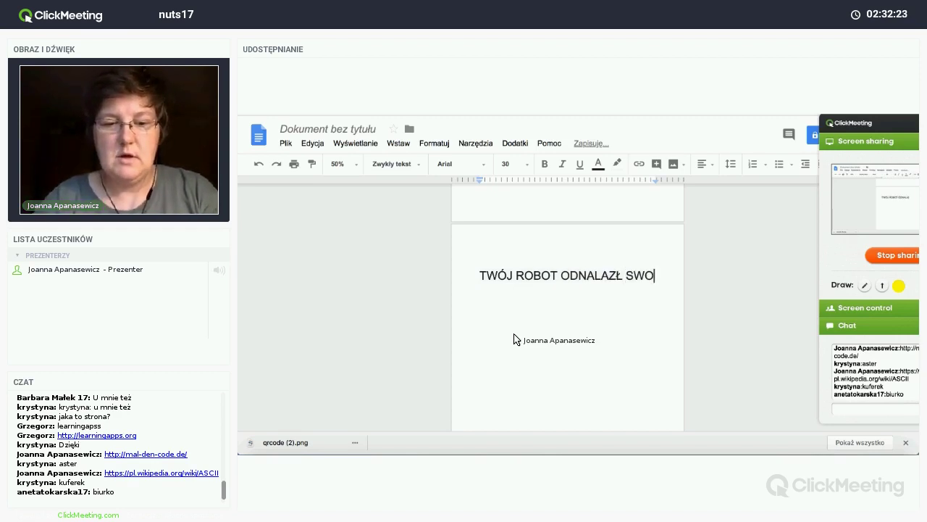
text(JEGO PRZYJACIE)
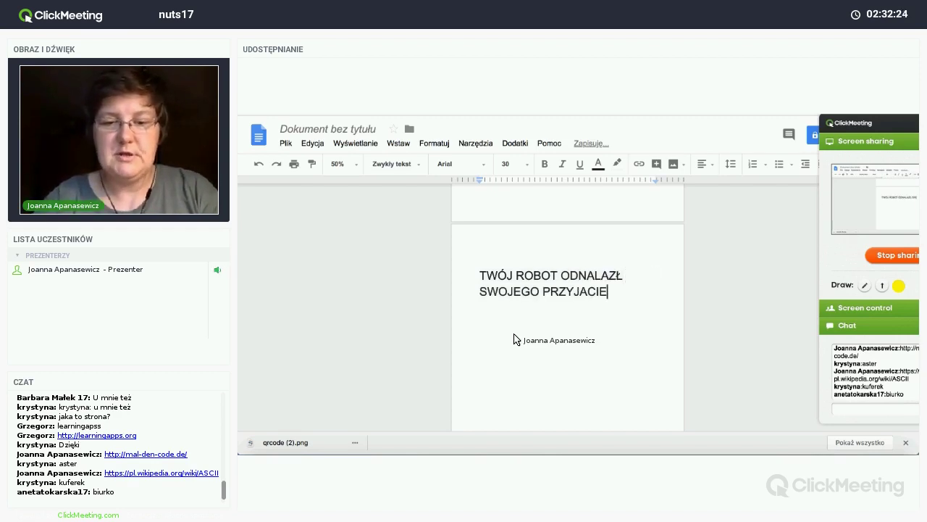
text(LA. ZAP)
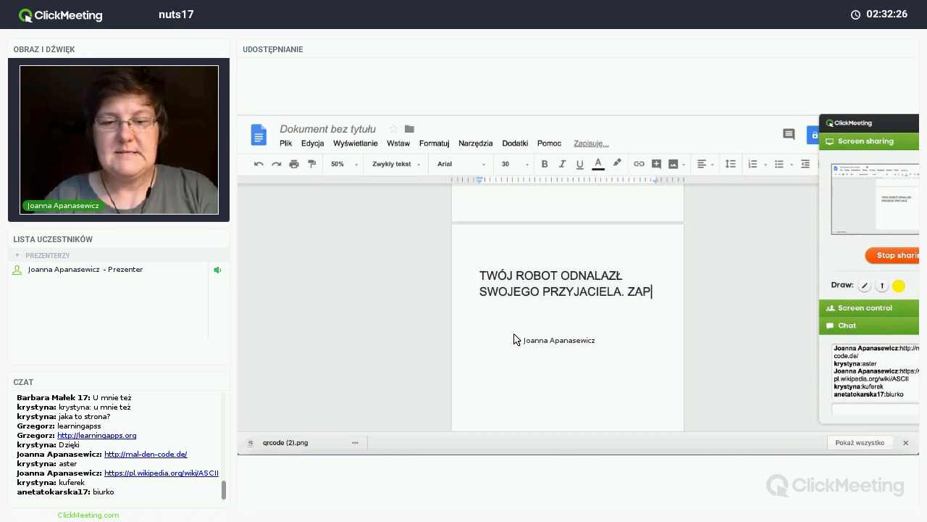
text(ROGRAMUJ TERA)
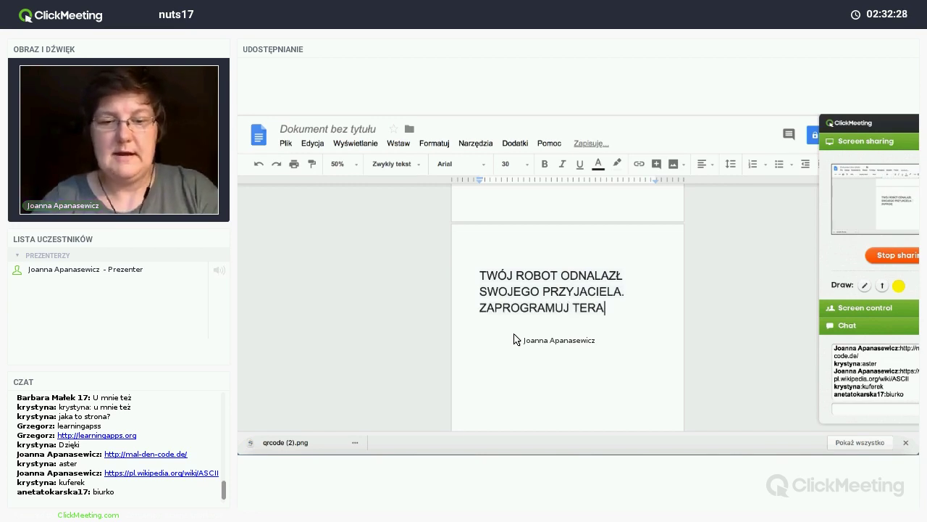
text(Z TANIEC)
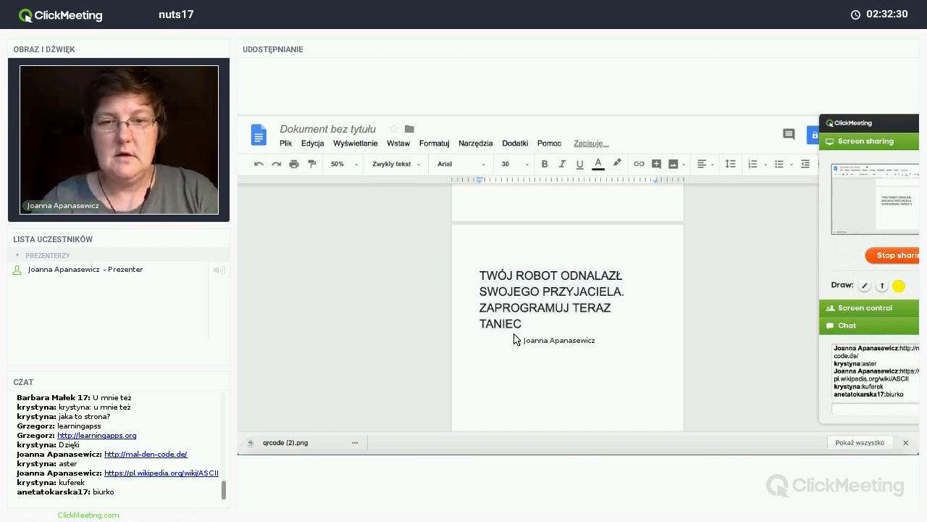
text(, KTÓRYM POK)
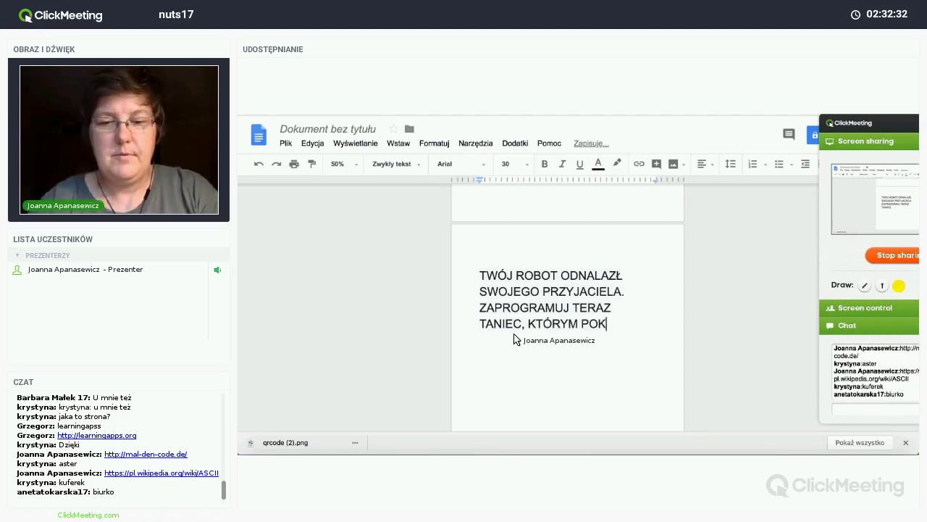
text(AŻESZ JAK BARD)
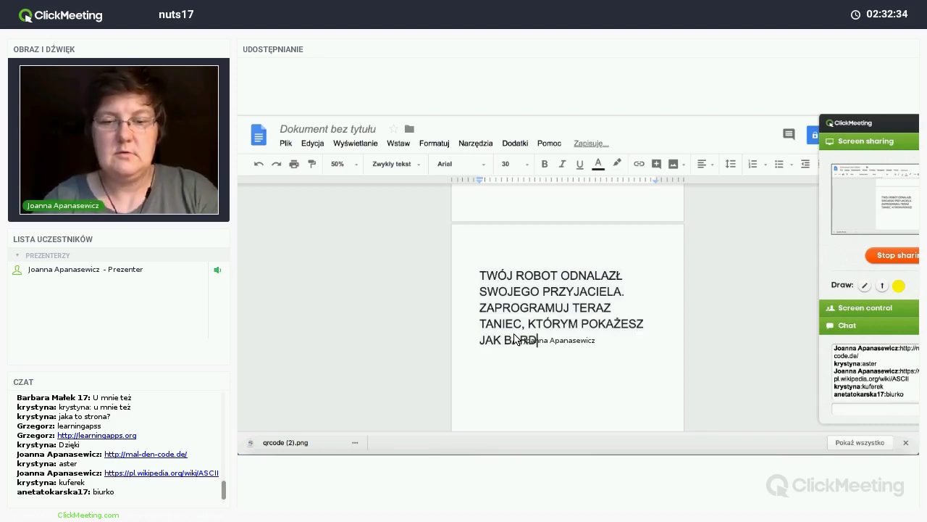
text(ZO TWÓJ )
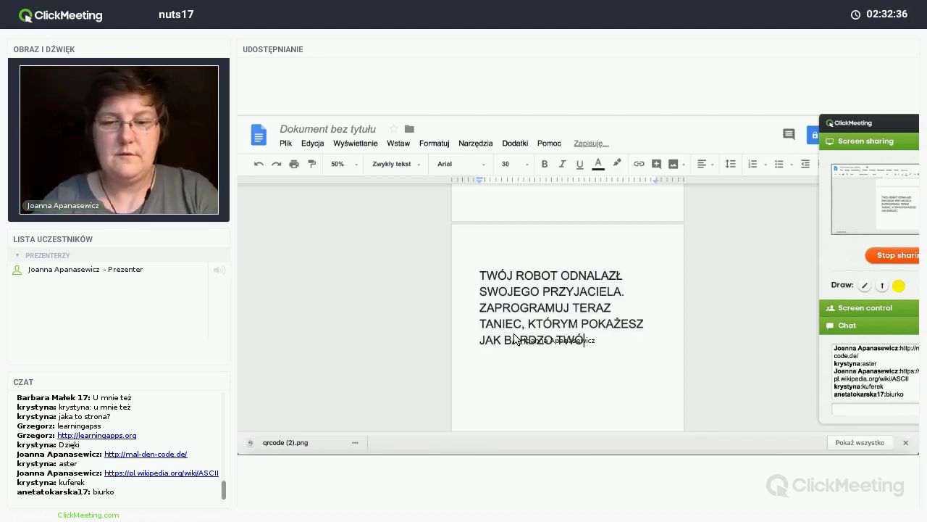
text(ROBOT SI)
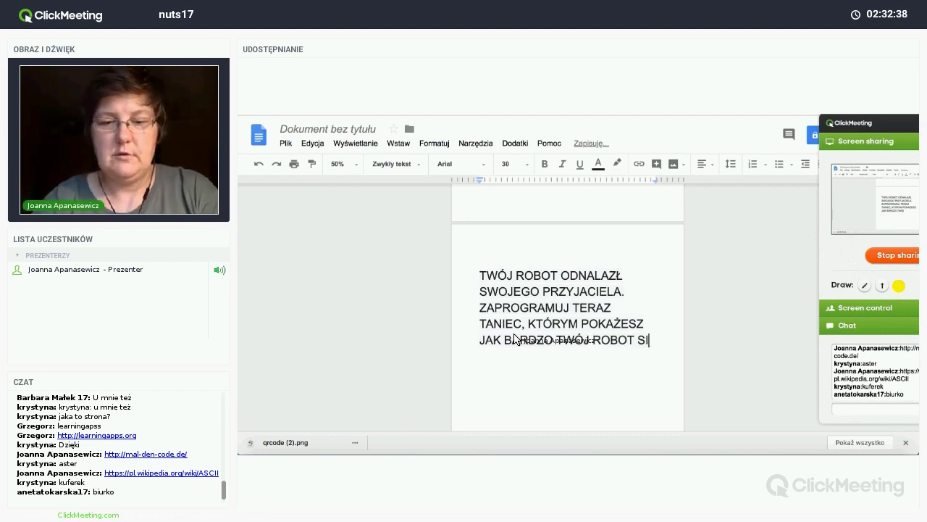
text(Ę CIESZY.)
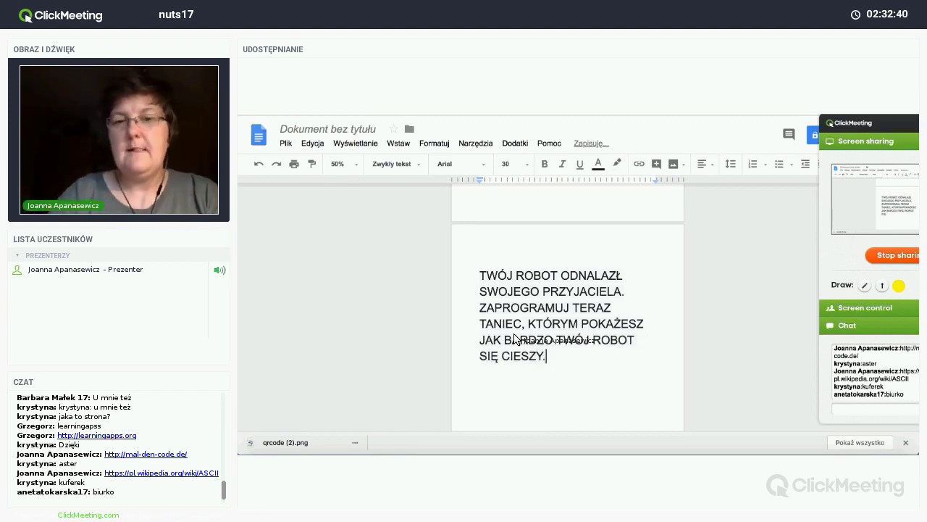
Add a new paragraph below it reading "PROGRAM MOŻESZ URUCHOMIĆ POTRZĄSAJĄC DOTEM.".
key(Return)
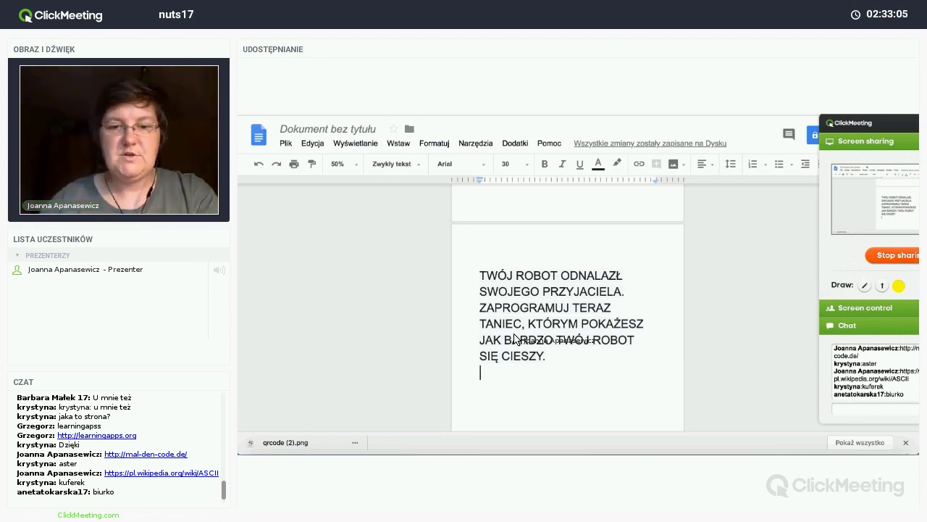
text(PROGR)
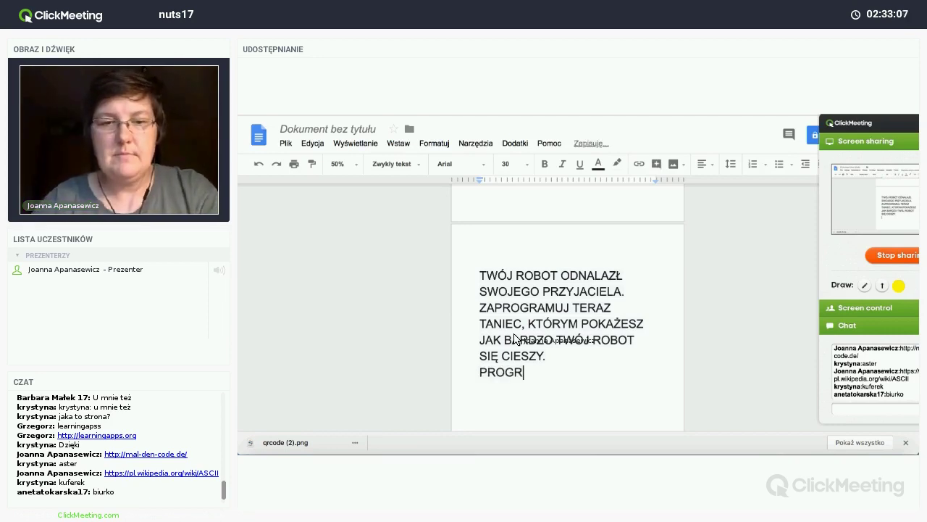
text(AM MOŻESZ URUCHO)
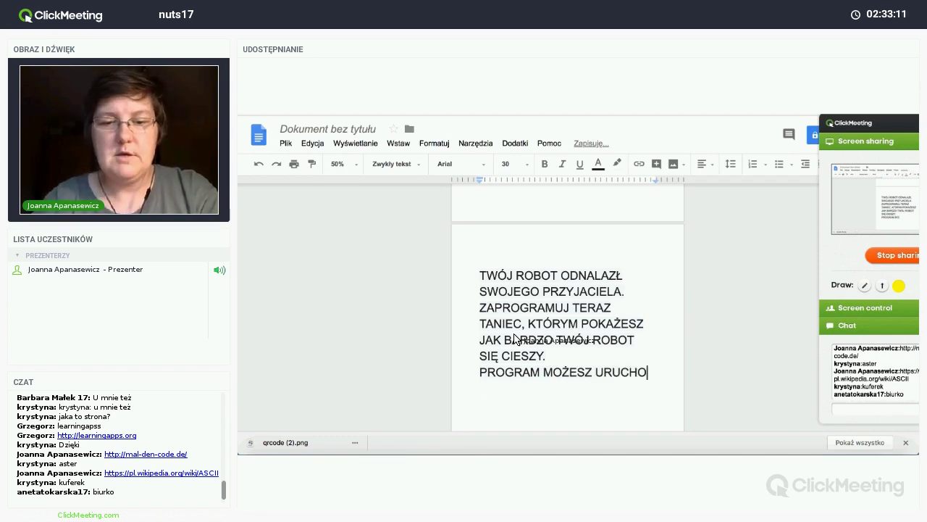
text(MIĆ POTRZĄAS)
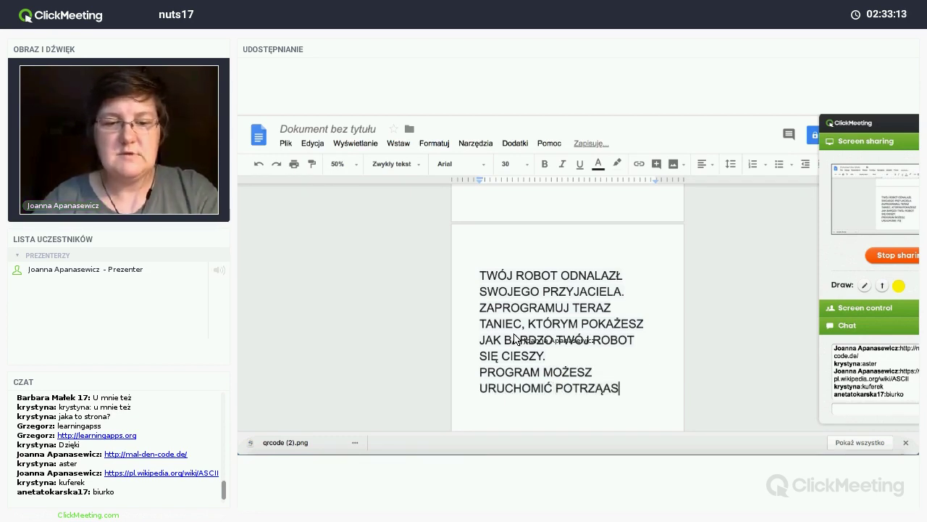
text(AJ)
key(BackSpace)
key(BackSpace)
key(BackSpace)
key(BackSpace)
key(BackSpace)
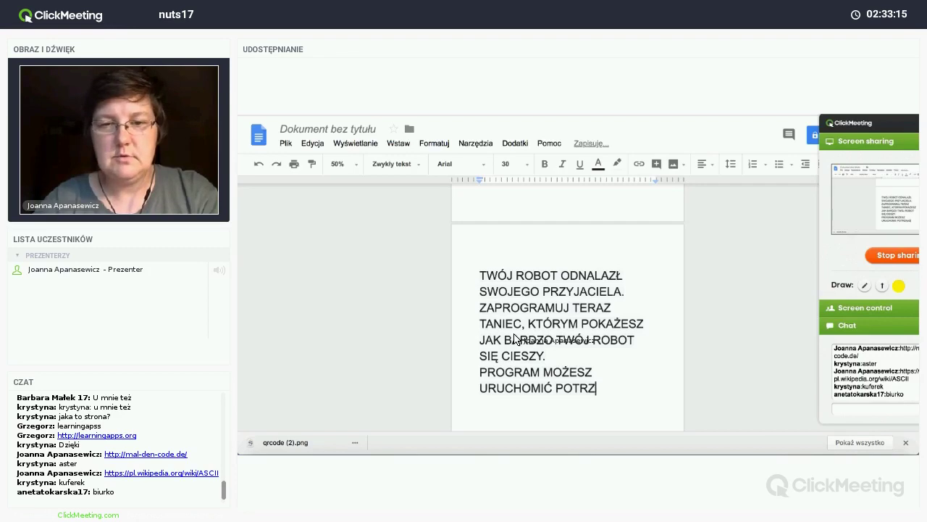
text(ĄSAJ)
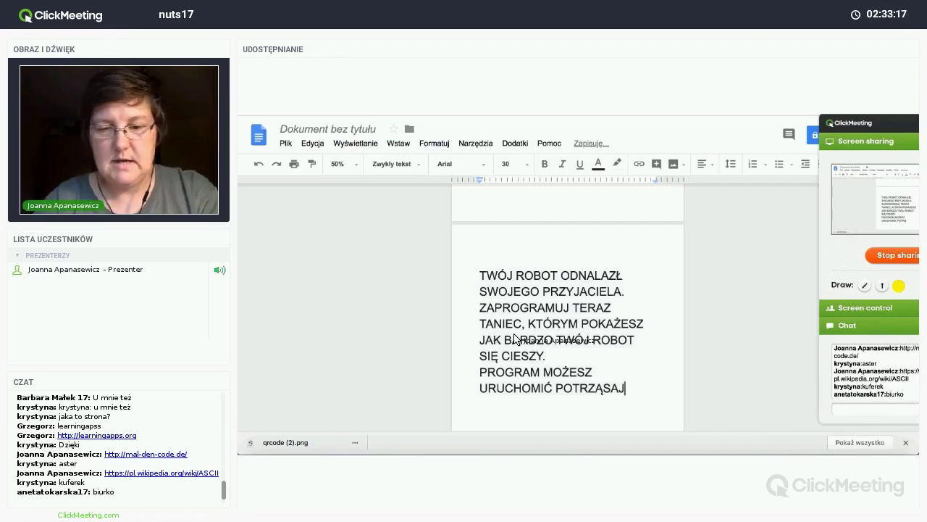
text(ĄC DOTEM.)
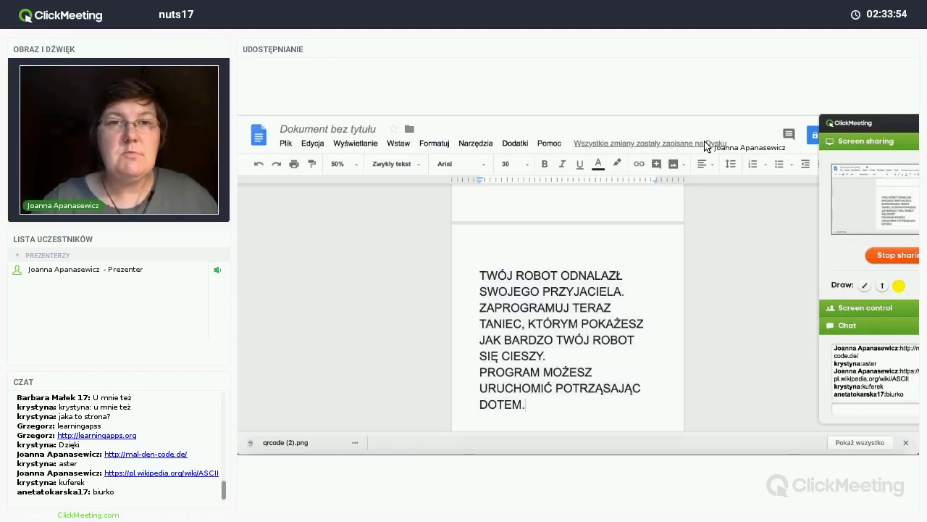
Switch to the Escape Room plan drawing and move the two robot pictures from the orange squares onto the green corner squares.
key(ctrl+Tab)
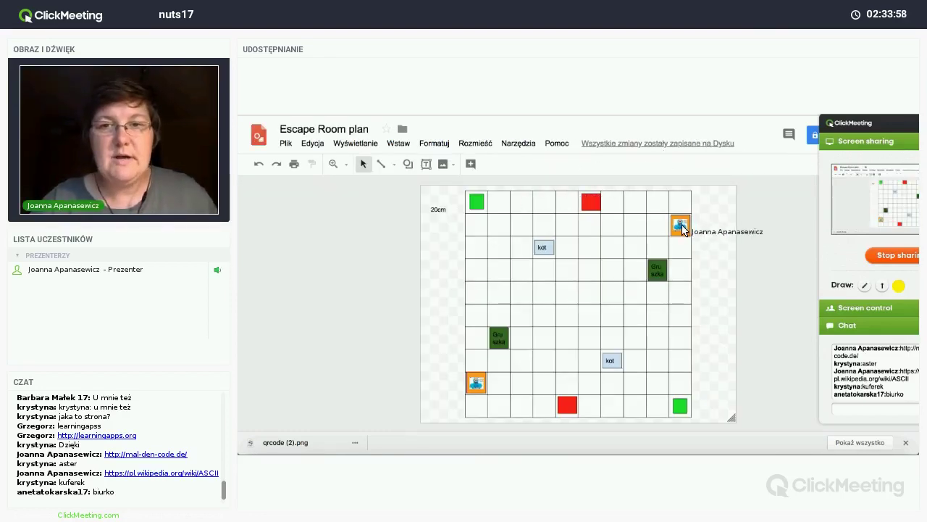
drag(682, 229, 477, 384)
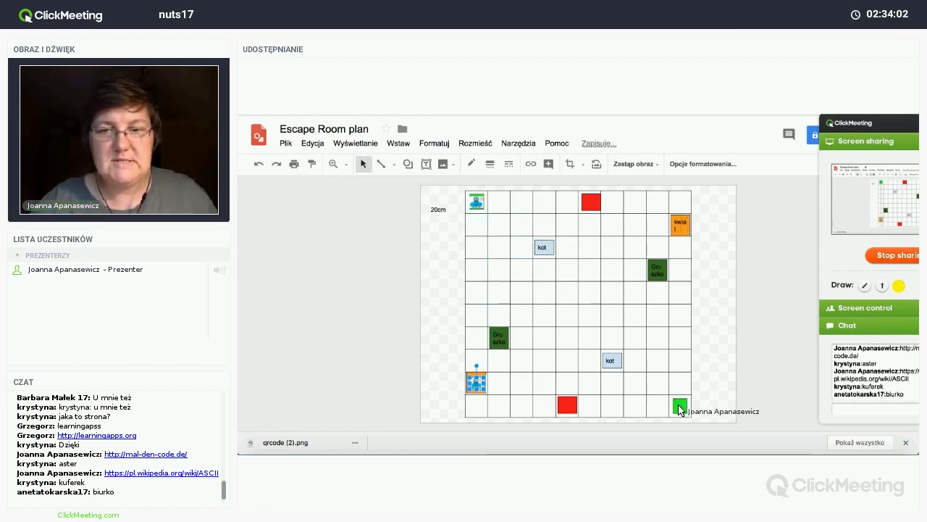
drag(680, 410, 683, 412)
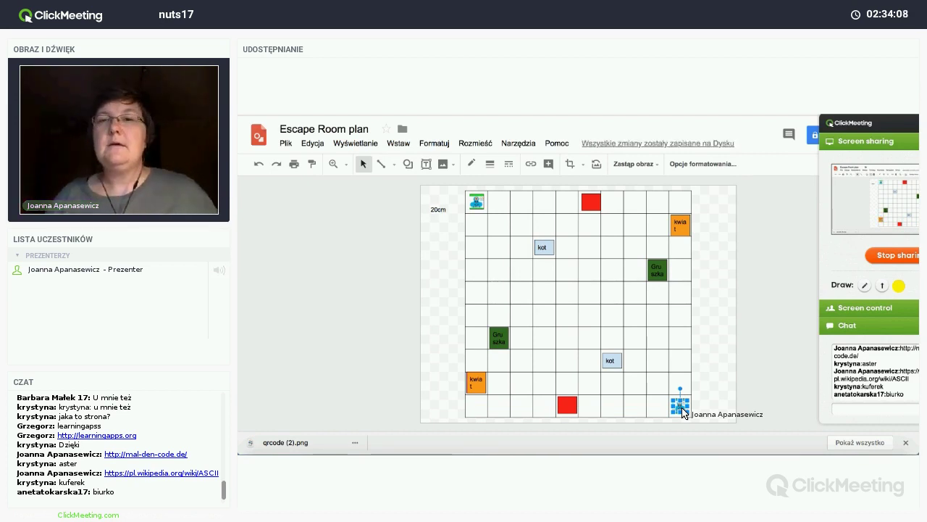
click(706, 402)
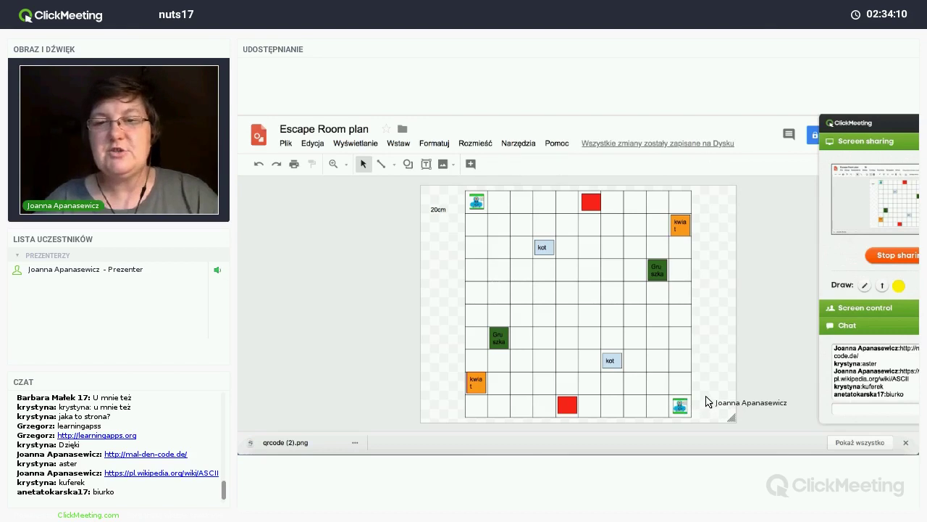
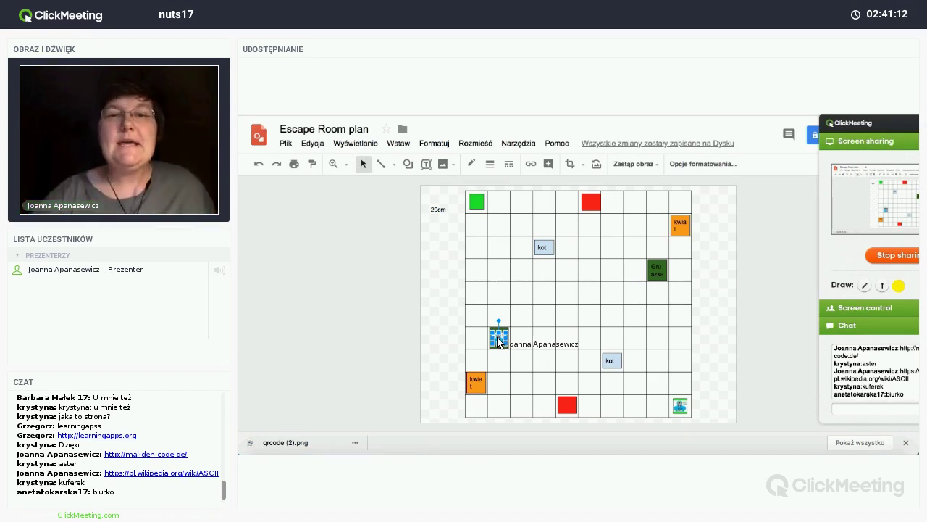
Move the robot from the upper green square via the lower "Gruszka" square to the lower red square, and return to the untitled document.
drag(498, 342, 498, 342)
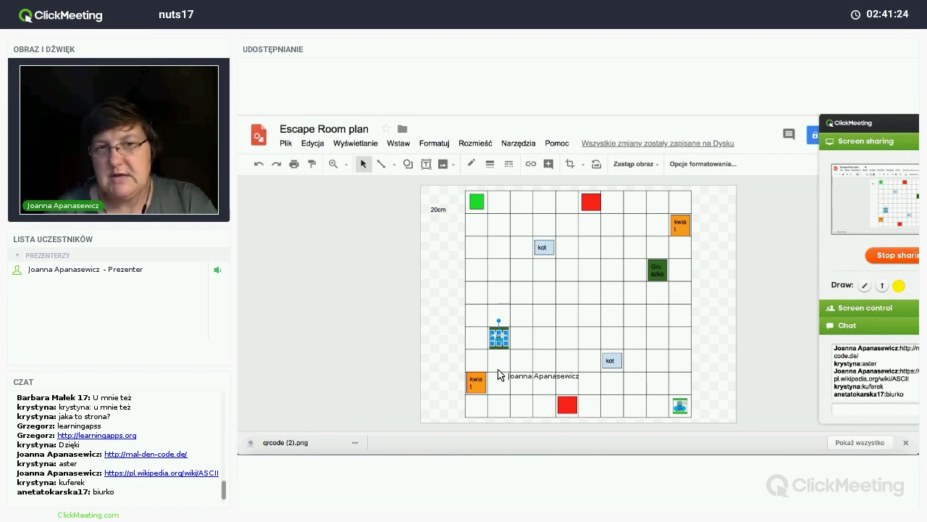
drag(497, 340, 570, 408)
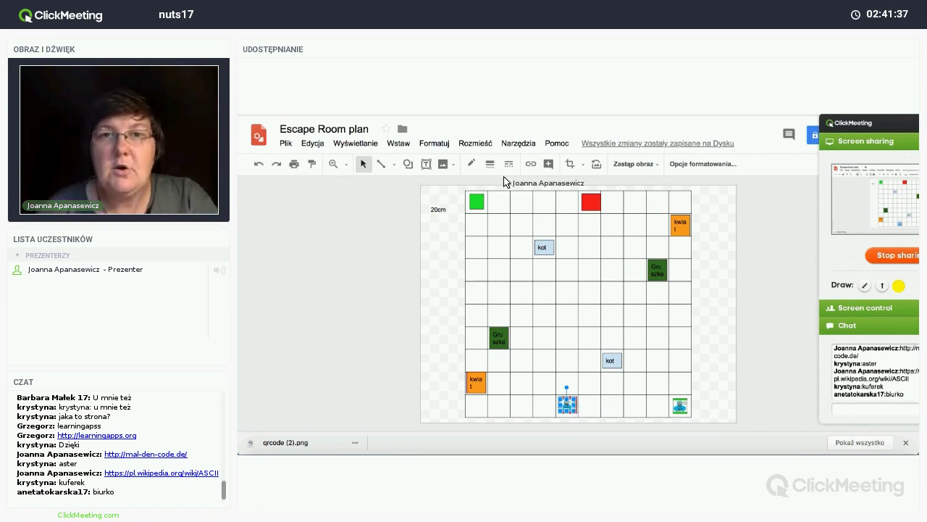
key(ctrl+Tab)
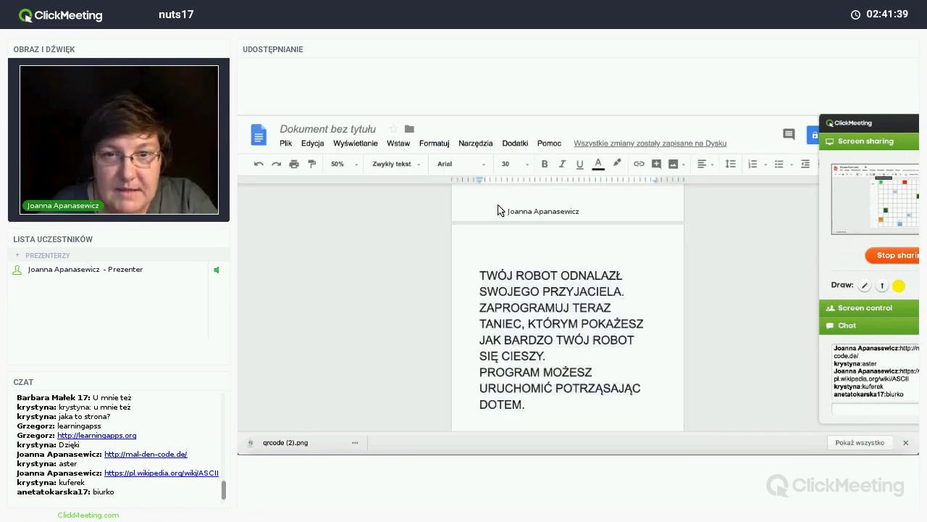
Review the document's ASCII cipher and scrambled-syllable pages, highlighting the four lines of syllables from "SZU PO KAJ" to "WA ZA LO NIA MA".
scroll(512, 332, down, 5)
scroll(511, 333, up, 10)
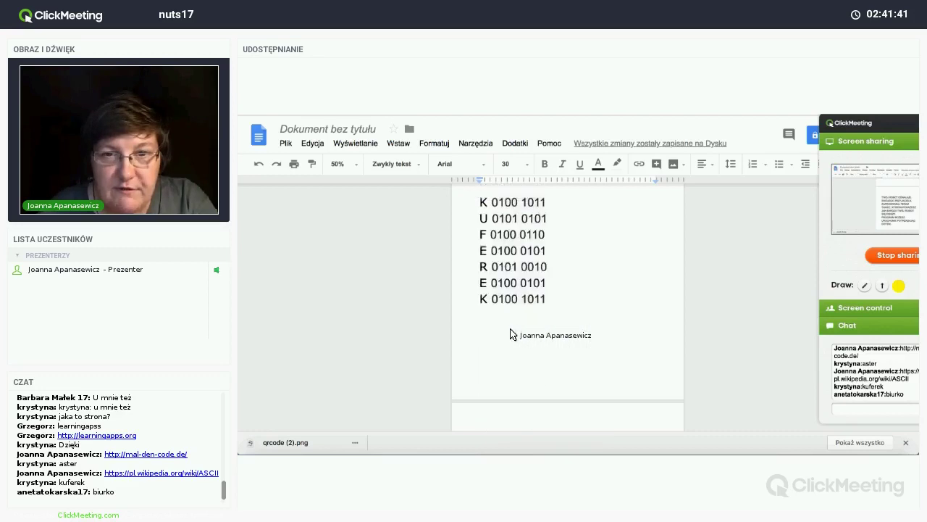
drag(555, 365, 518, 330)
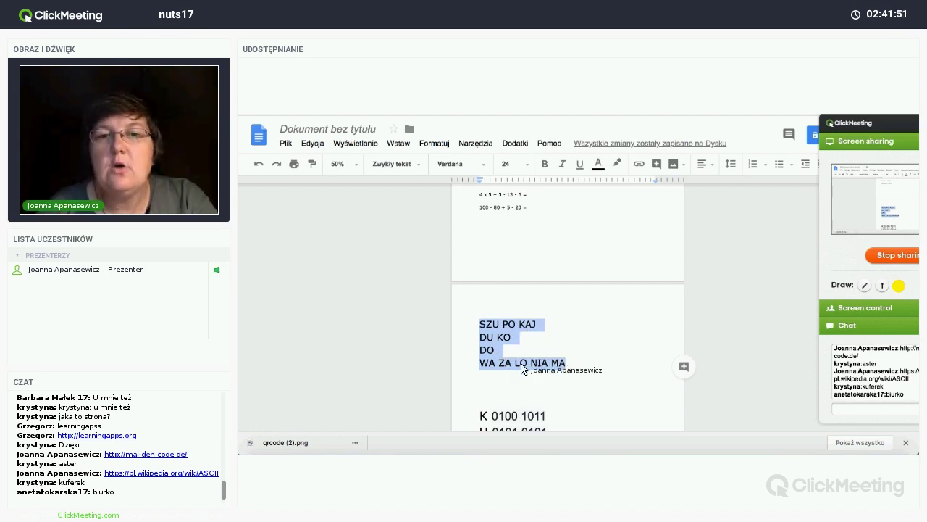
click(572, 365)
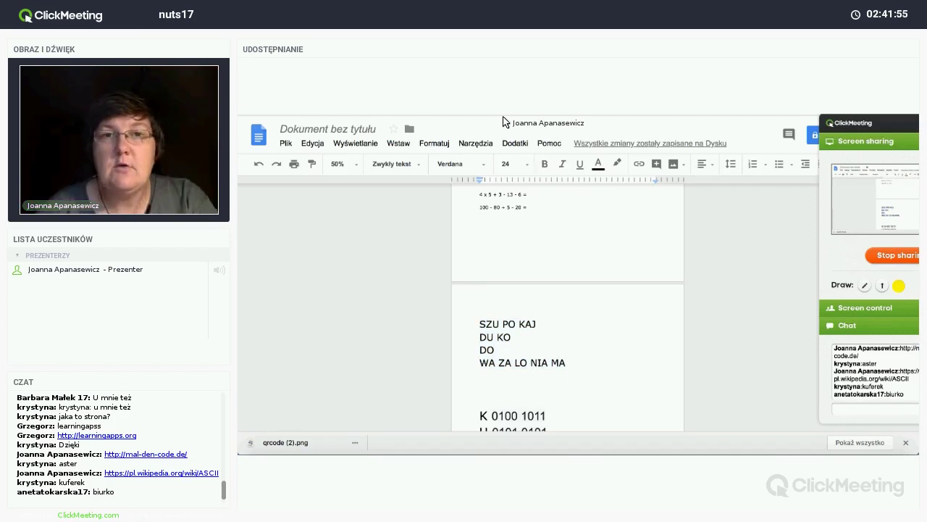
Switch to the Escape Room plan drawing and move the robot from the lower red square onto the lower orange "kwiat" square.
key(ctrl+Tab)
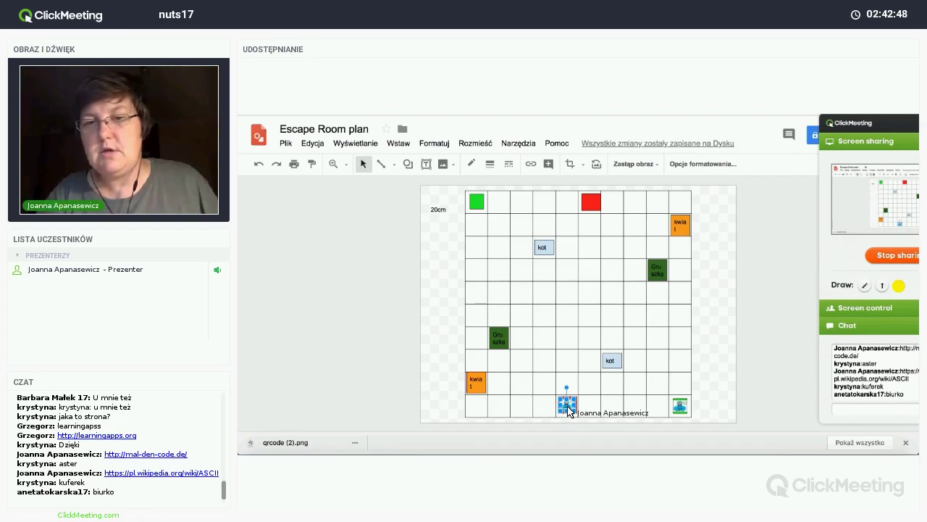
drag(566, 410, 475, 386)
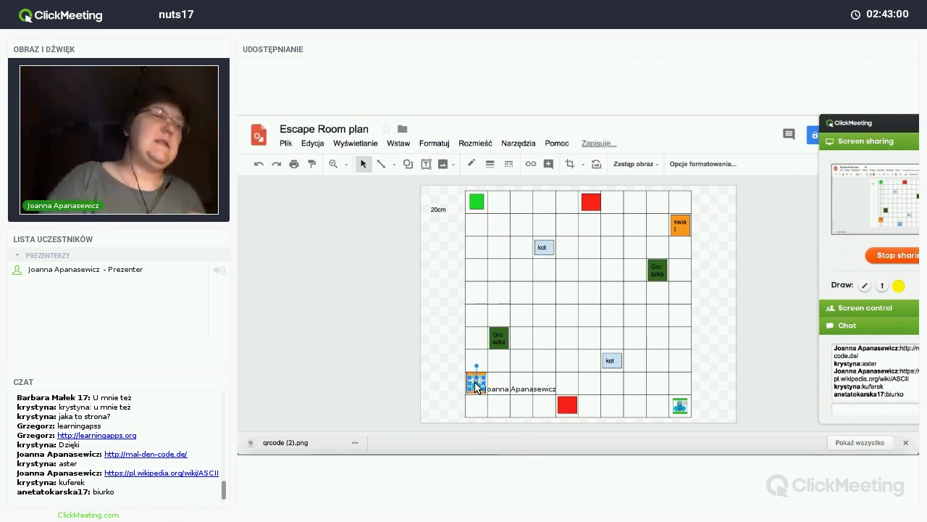
Switch to LearningApps.org and examine the "Rebusy - klasa 1." exercise, dismissing its instruction and viewing its reuse options and links.
click(509, 116)
scroll(525, 321, down, 8)
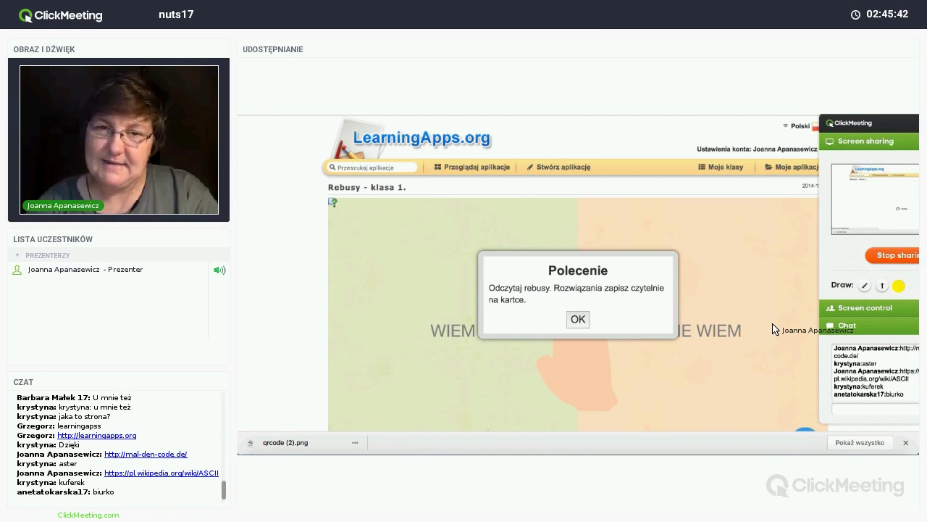
scroll(774, 328, down, 1)
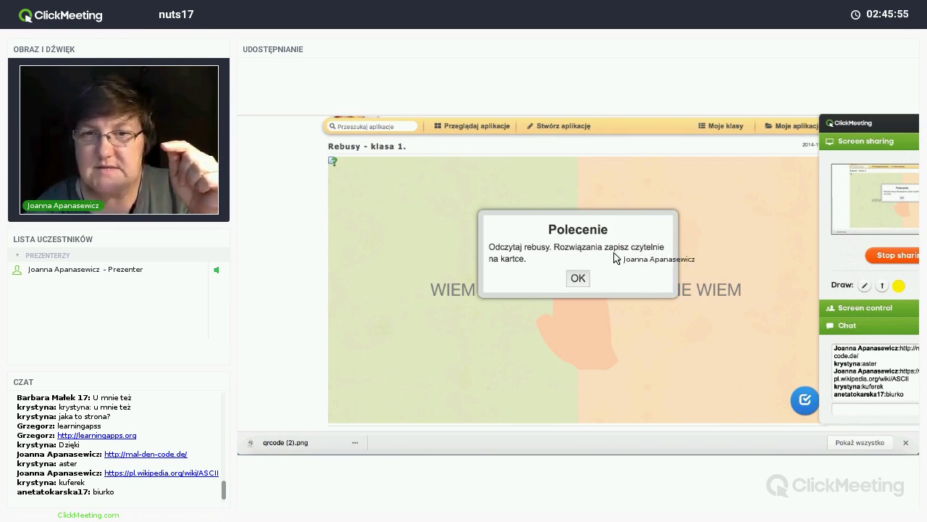
click(577, 278)
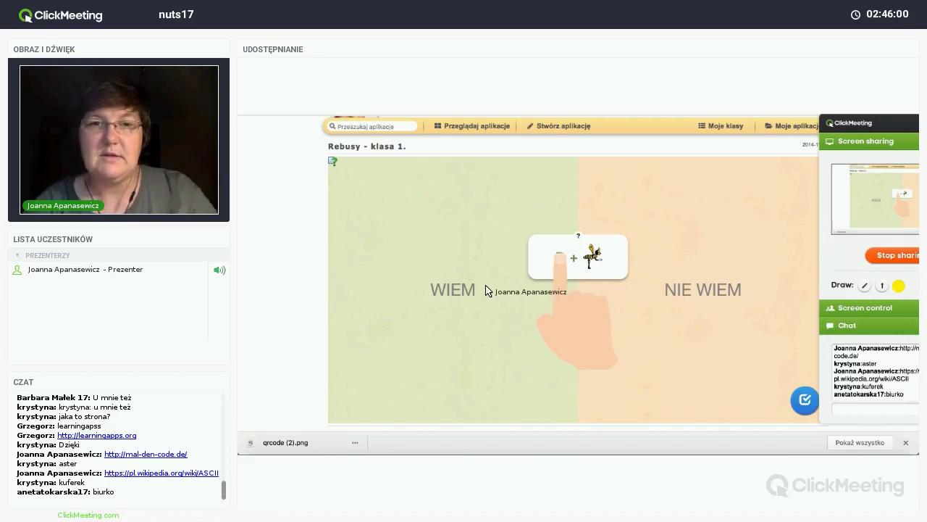
scroll(489, 290, down, 3)
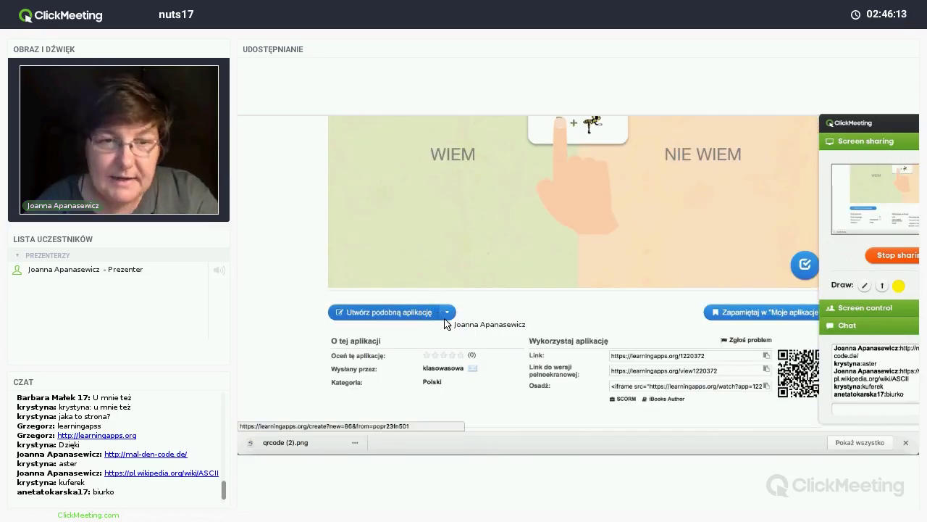
scroll(574, 250, up, 3)
scroll(574, 250, up, 1)
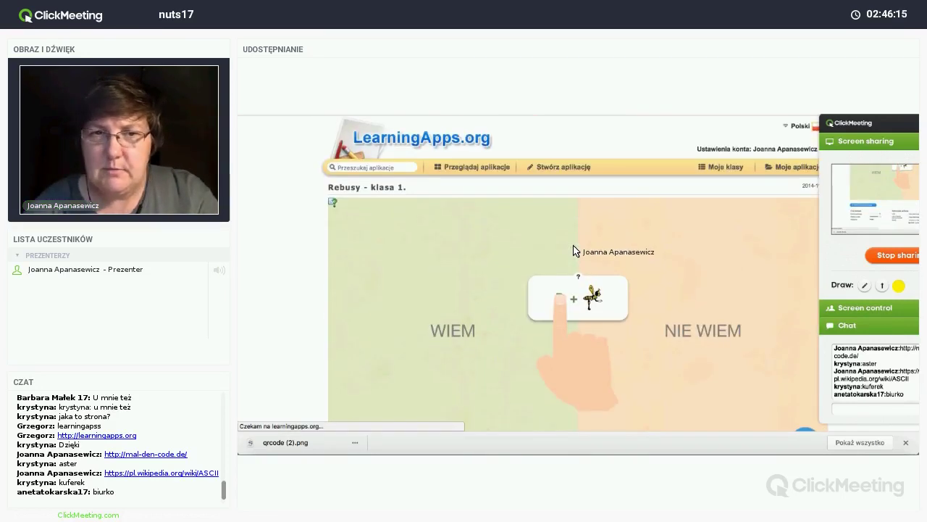
Browse the example exercises in the LearningApps catalogue and open "Odejmowanie w zakresie 10.".
scroll(575, 250, down, 1)
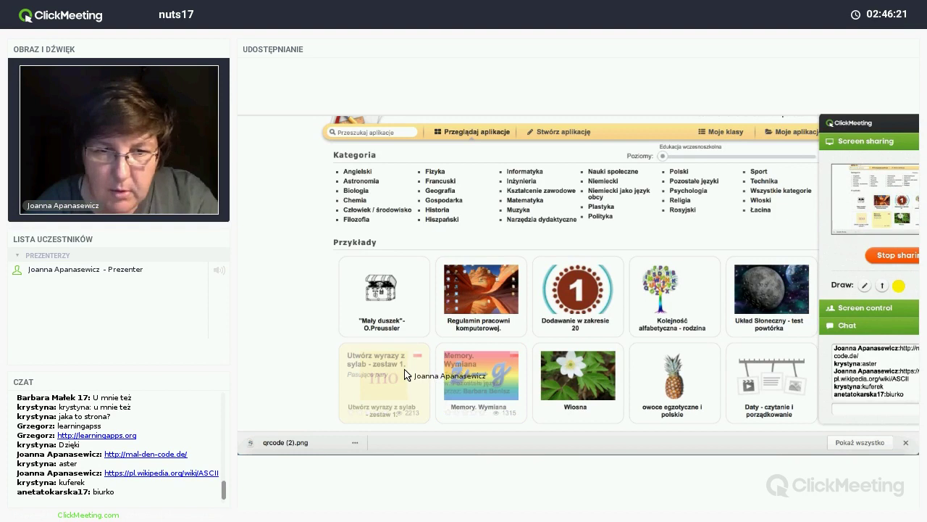
scroll(410, 377, down, 1)
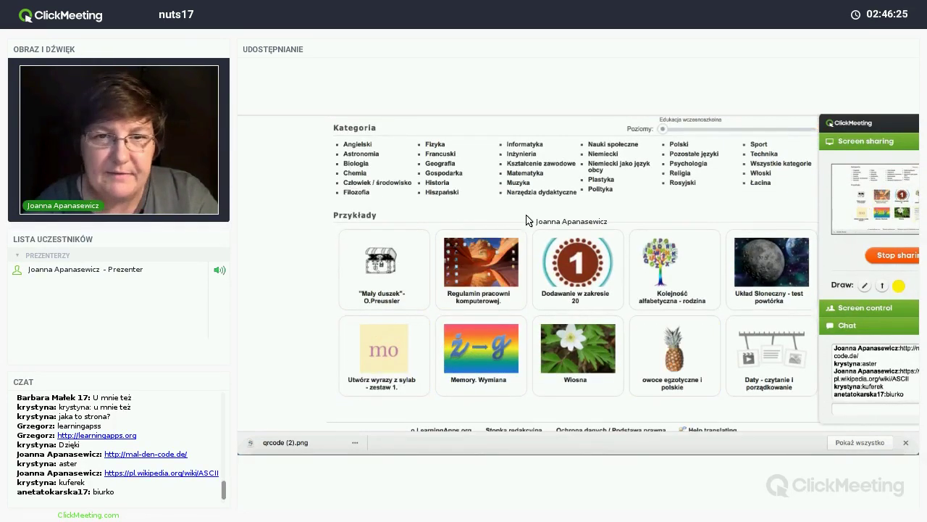
scroll(532, 214, up, 2)
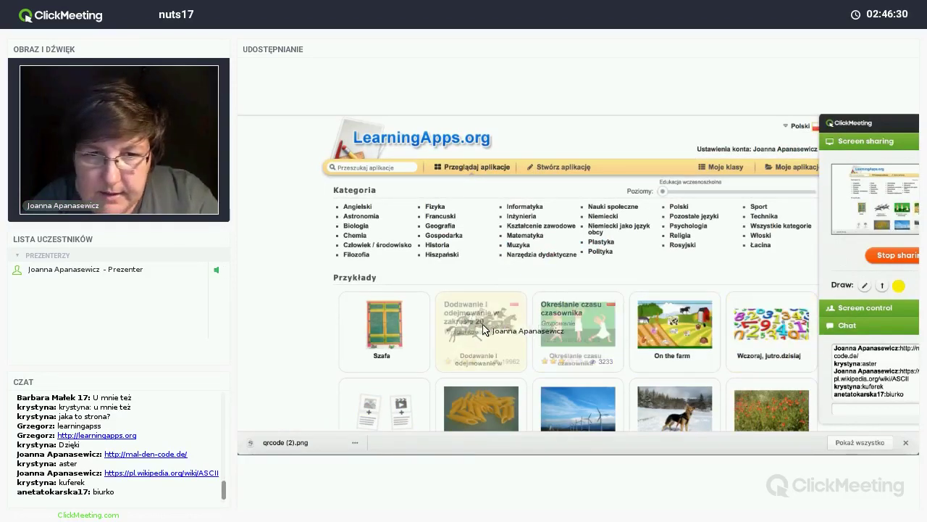
scroll(383, 337, down, 2)
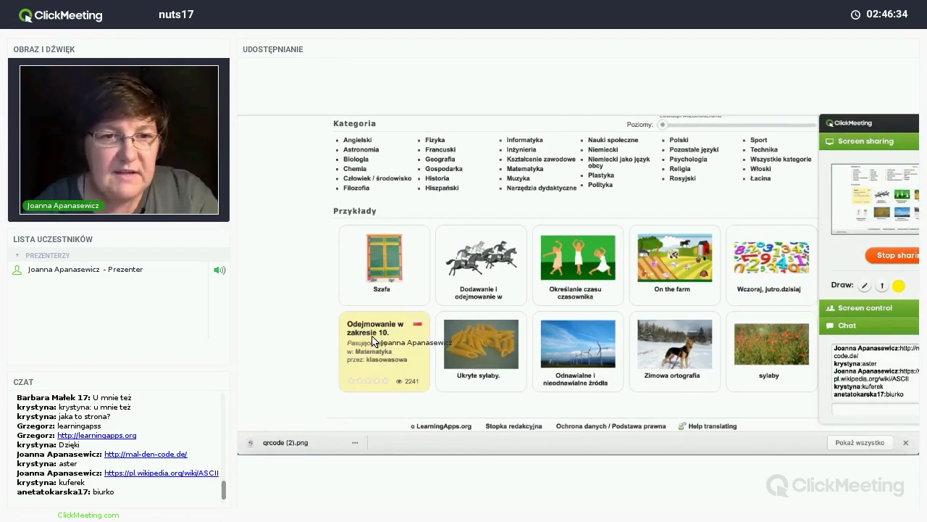
click(370, 344)
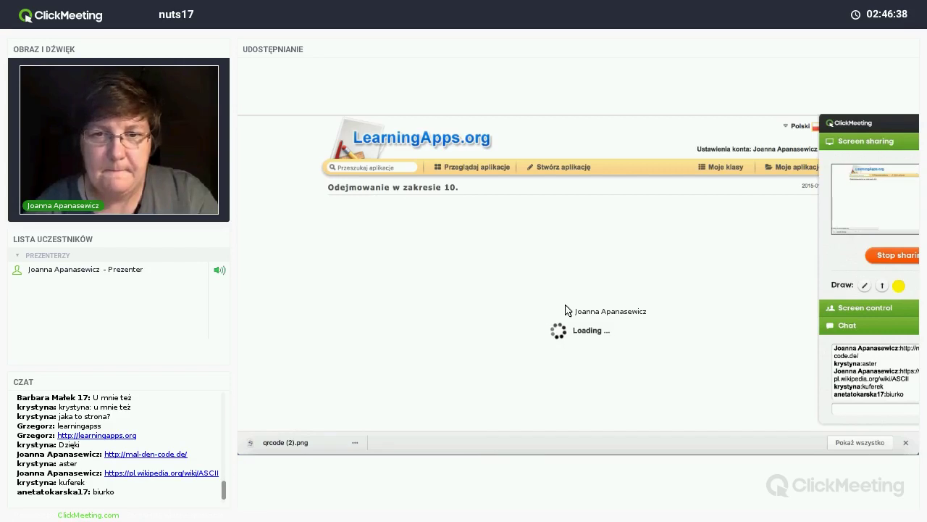
Dismiss the exercise's instruction and create a similar app based on "Odejmowanie w zakresie 10.".
click(520, 227)
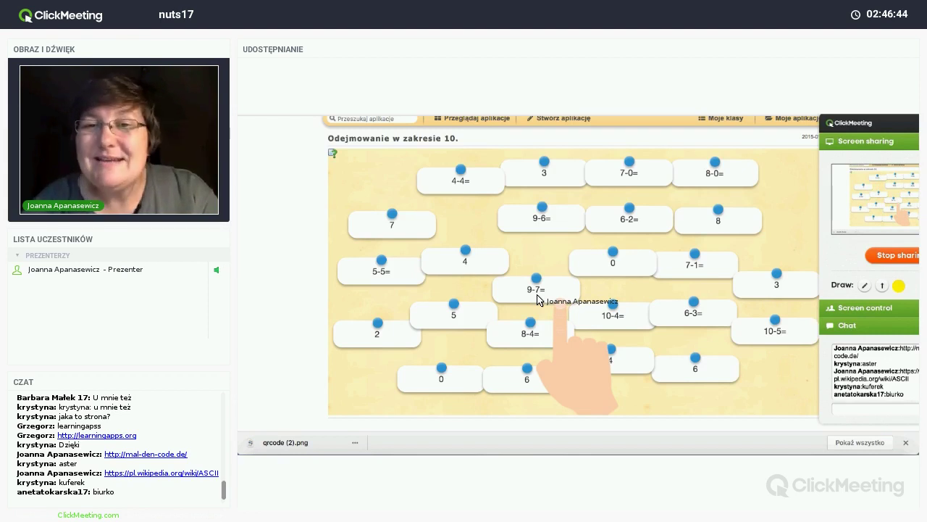
scroll(537, 299, down, 1)
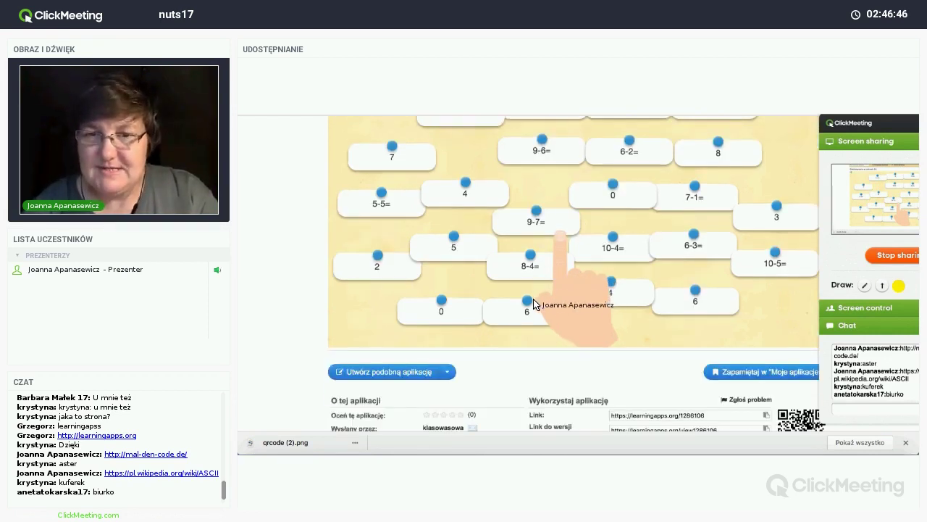
click(389, 373)
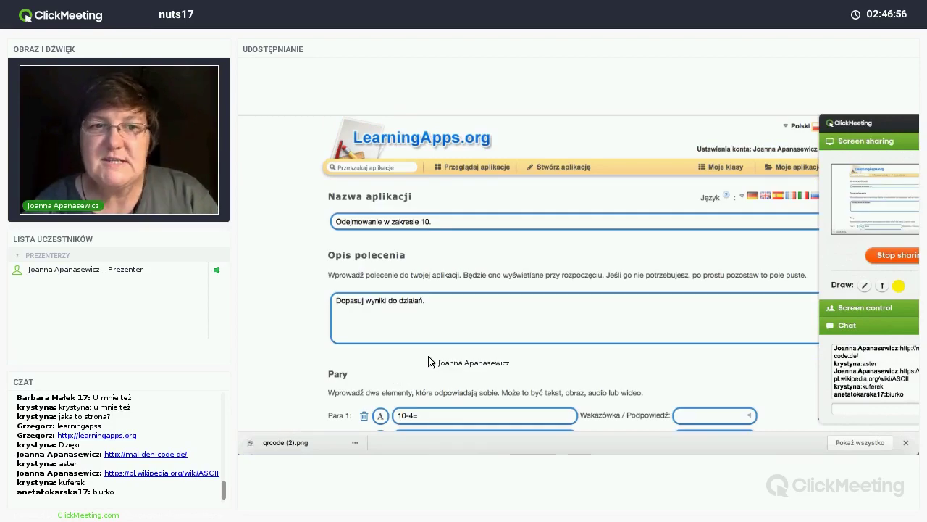
Extend the feedback text after "SUPER!!! GRATULUJĘ!!!" with "A TERAZ ZAPROWADŹ SWOJEGO ROBOTA DO CZWORONOGA, KTÓRY LUBI KOŚCI".
scroll(428, 362, down, 5)
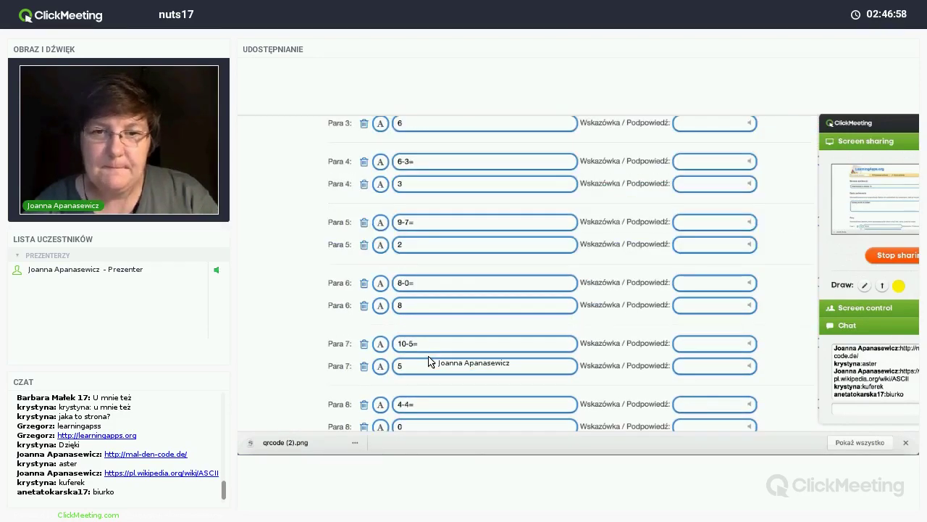
scroll(428, 362, down, 5)
scroll(428, 361, down, 4)
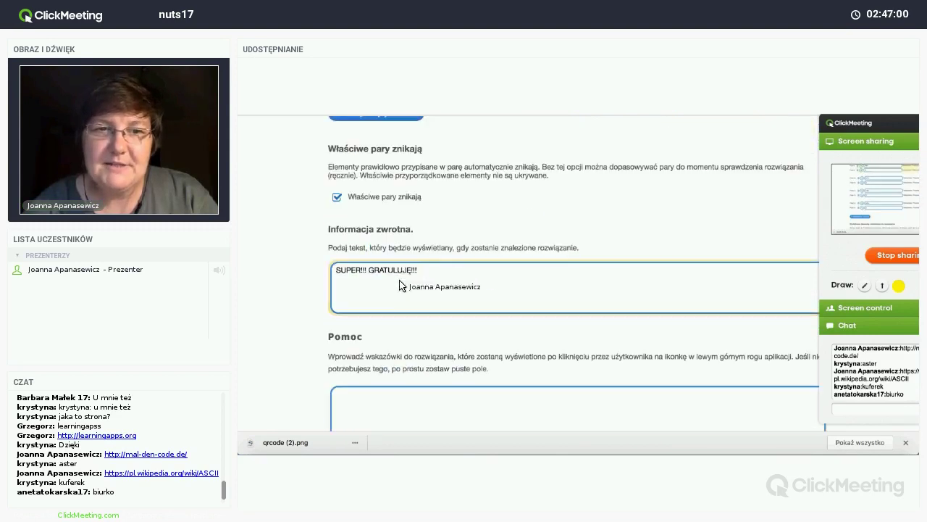
triple_click(356, 268)
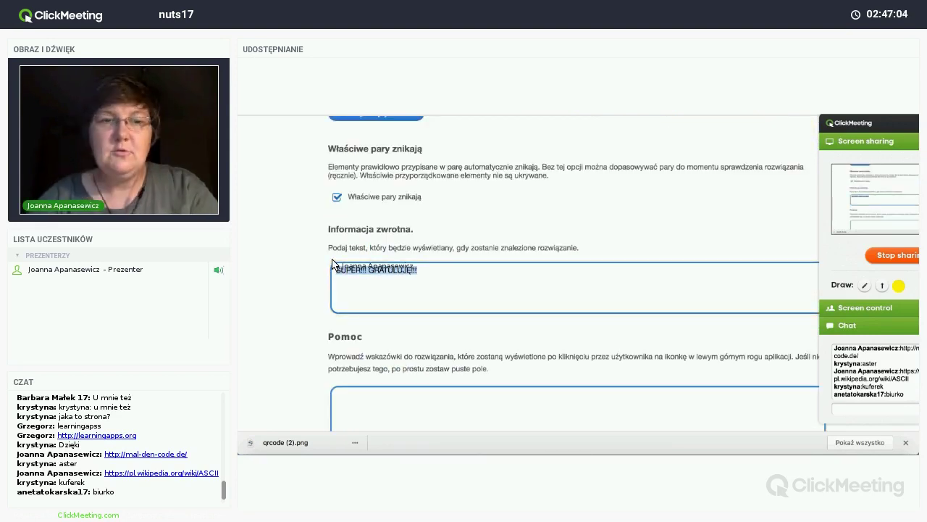
click(457, 279)
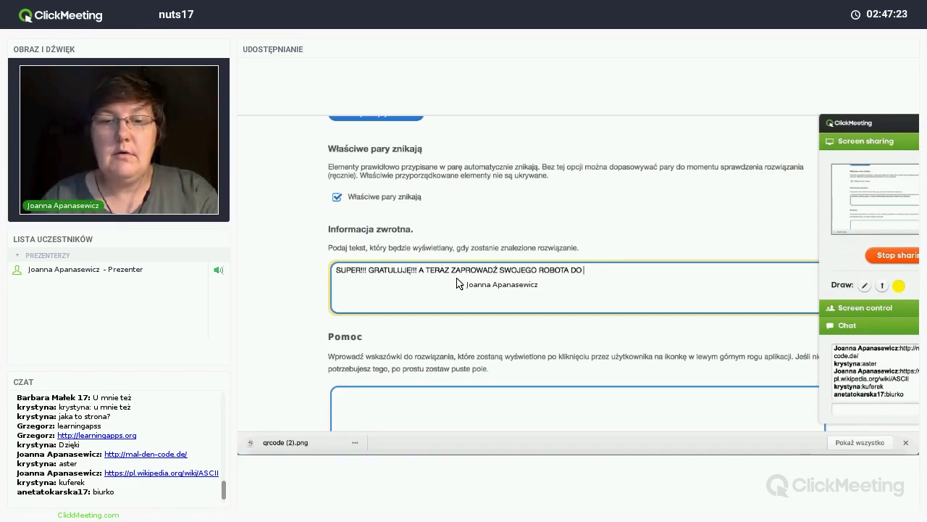
text(ONOG)
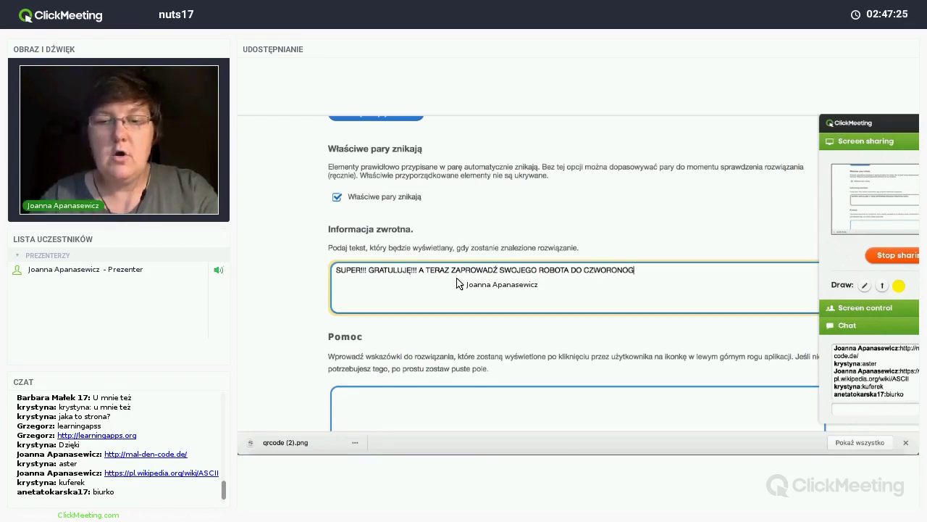
text(A, KTÓRY LUBI KOŚCI)
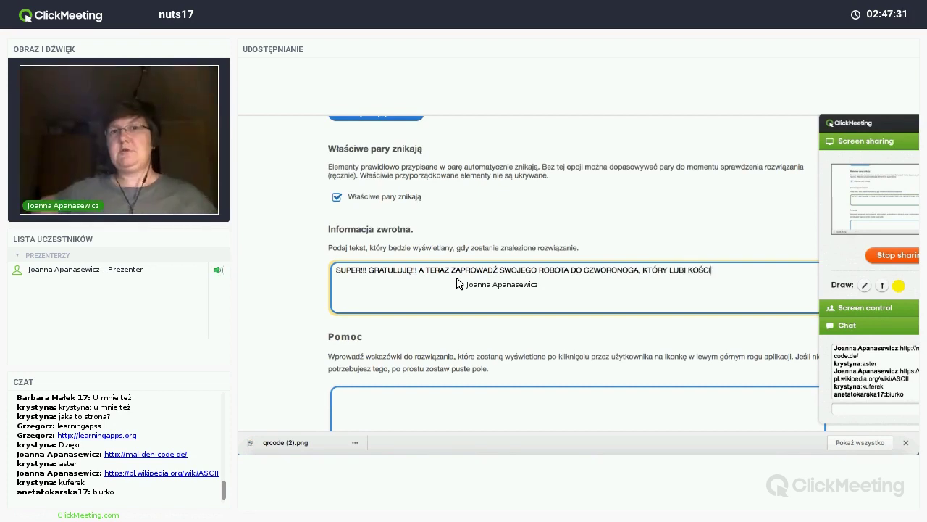
key(BackSpace)
key(BackSpace)
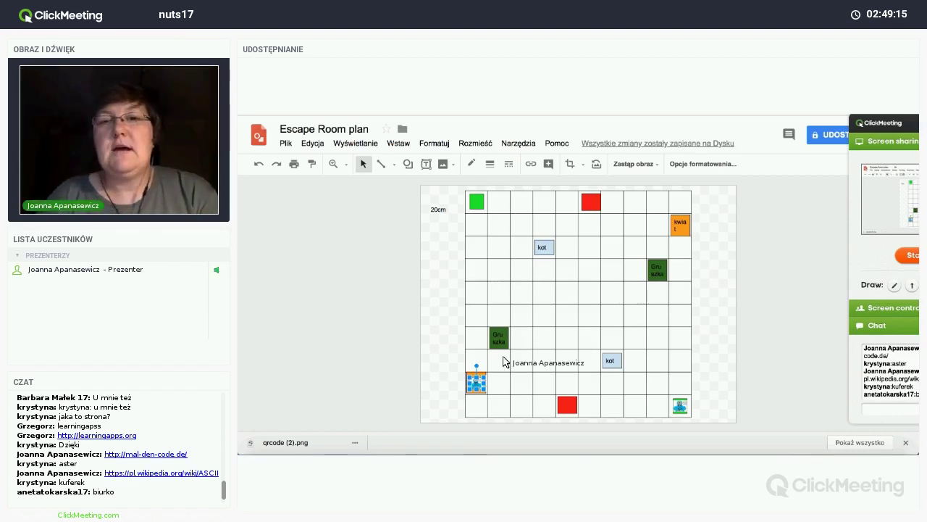
Return to the Escape Room plan drawing and deselect the robot picture on the lower orange square.
click(431, 372)
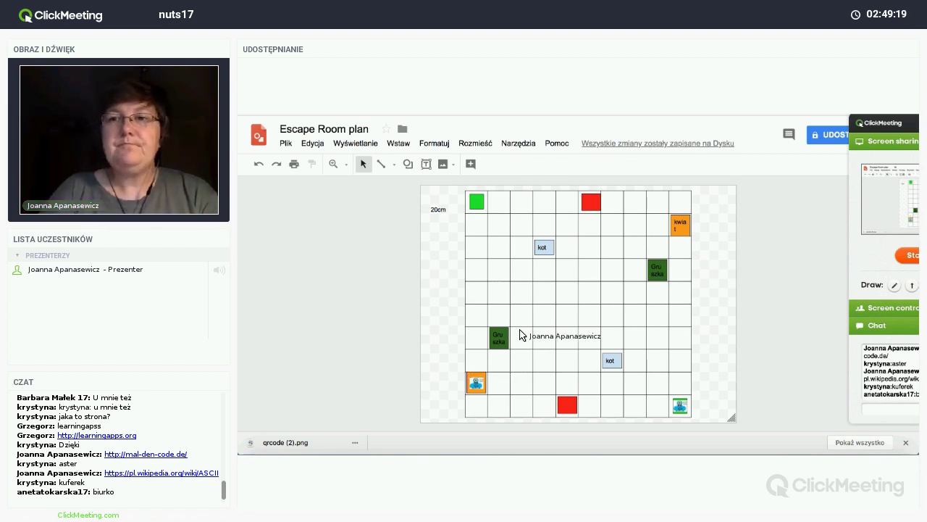
click(876, 124)
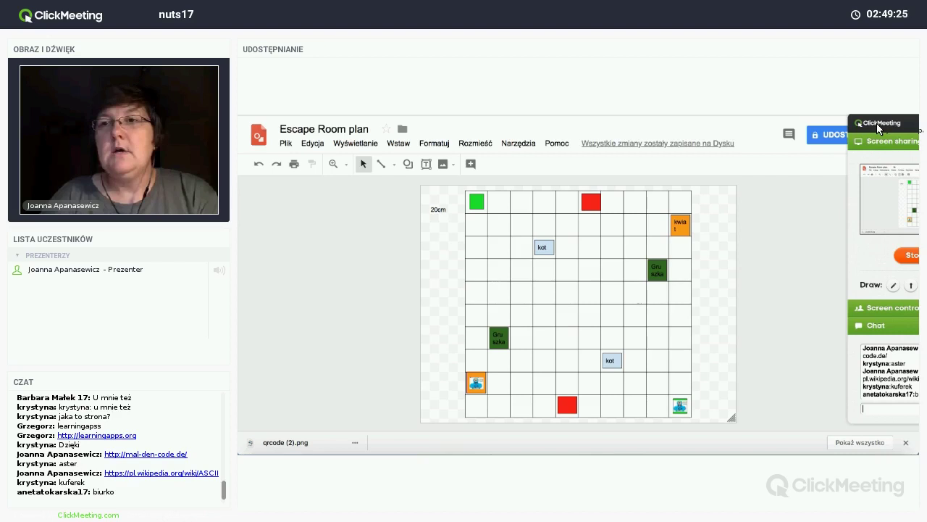
Open the "Dla nauczycieli" page on the makewonder.pl website about the Dash and Dot robots.
mouse_move(878, 128)
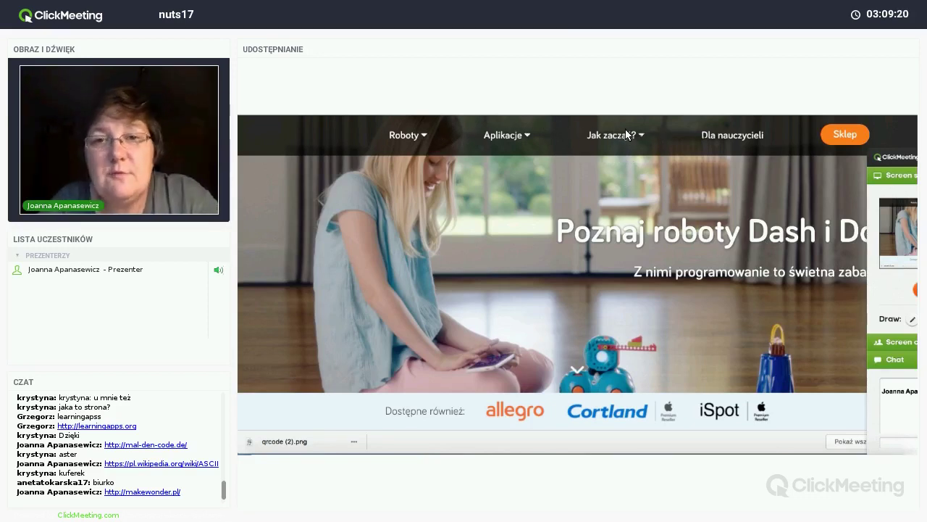
click(728, 136)
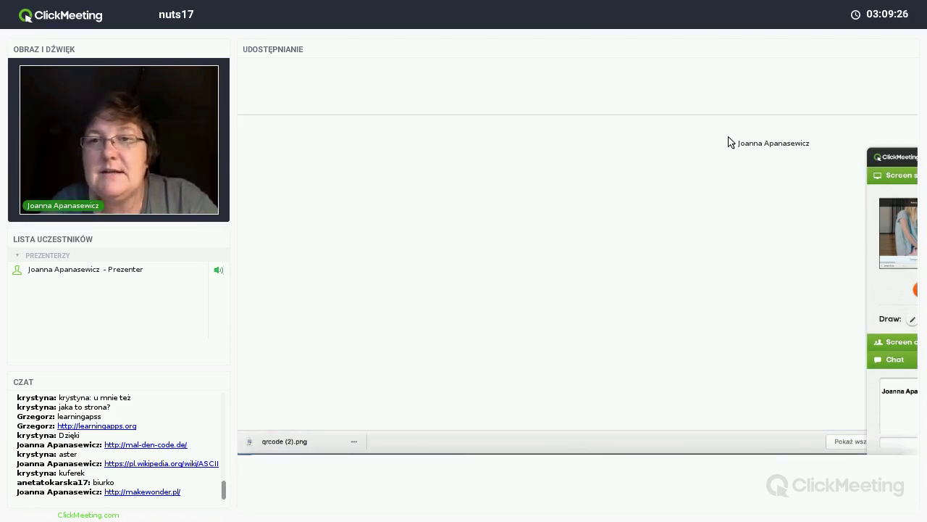